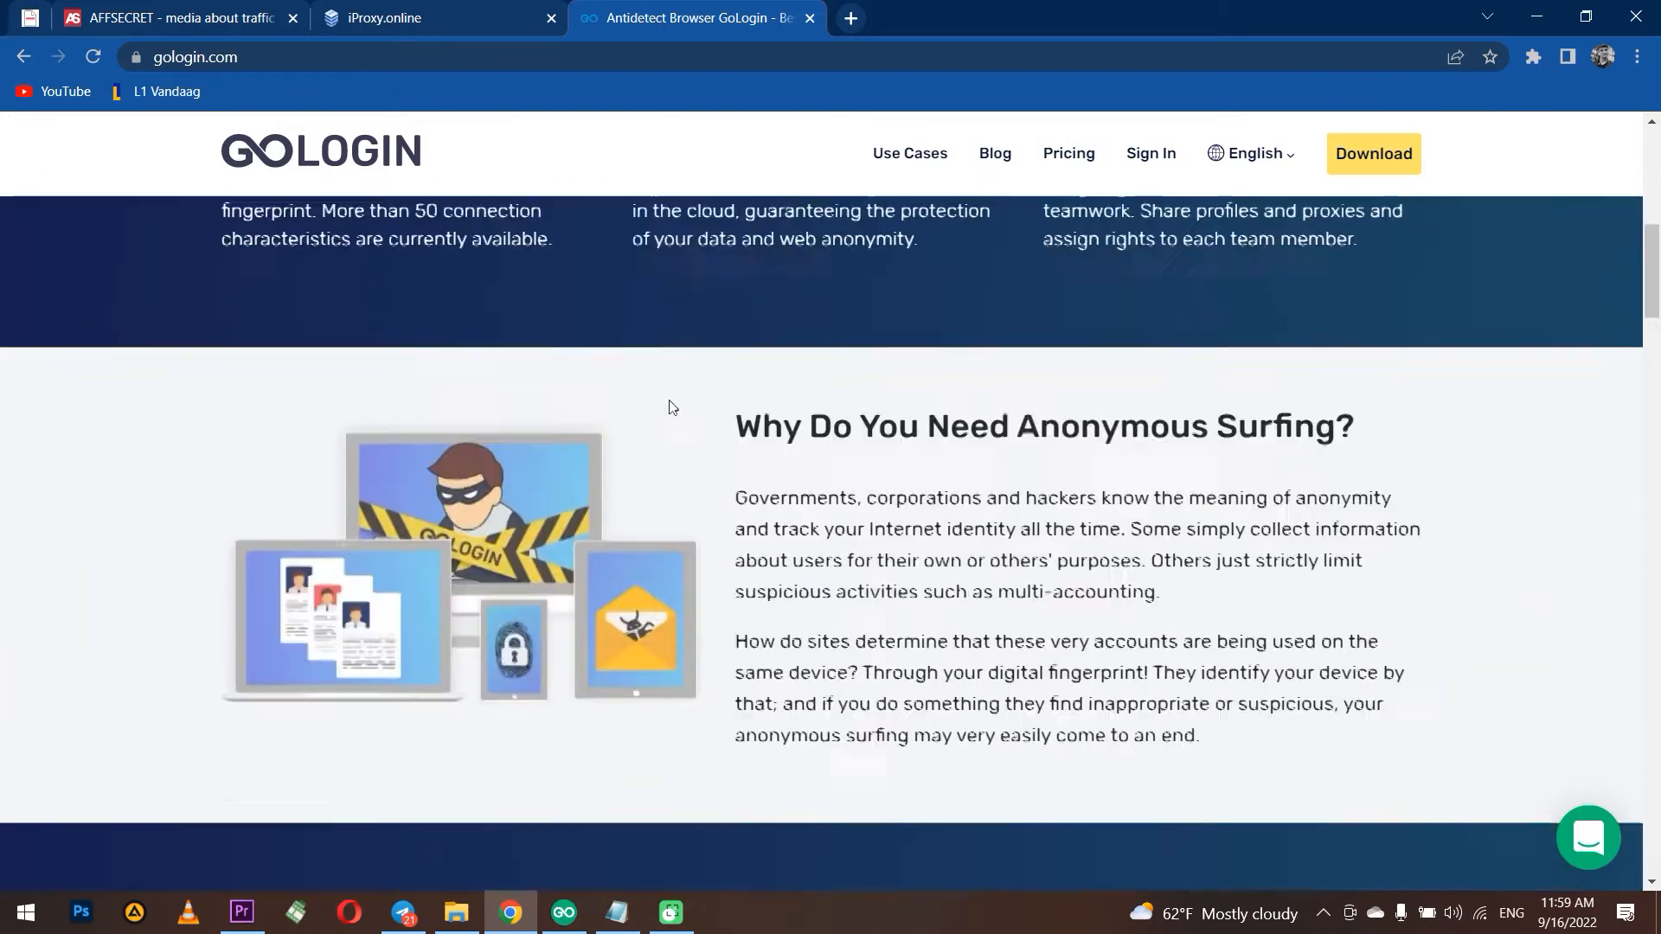
Examine the GoLogin home page down to the 7-day free trial offer and check the trial status in the GoLogin app
{"action": "scroll", "coordinate": [669, 403], "scroll_direction": "down", "scroll_amount": 15}
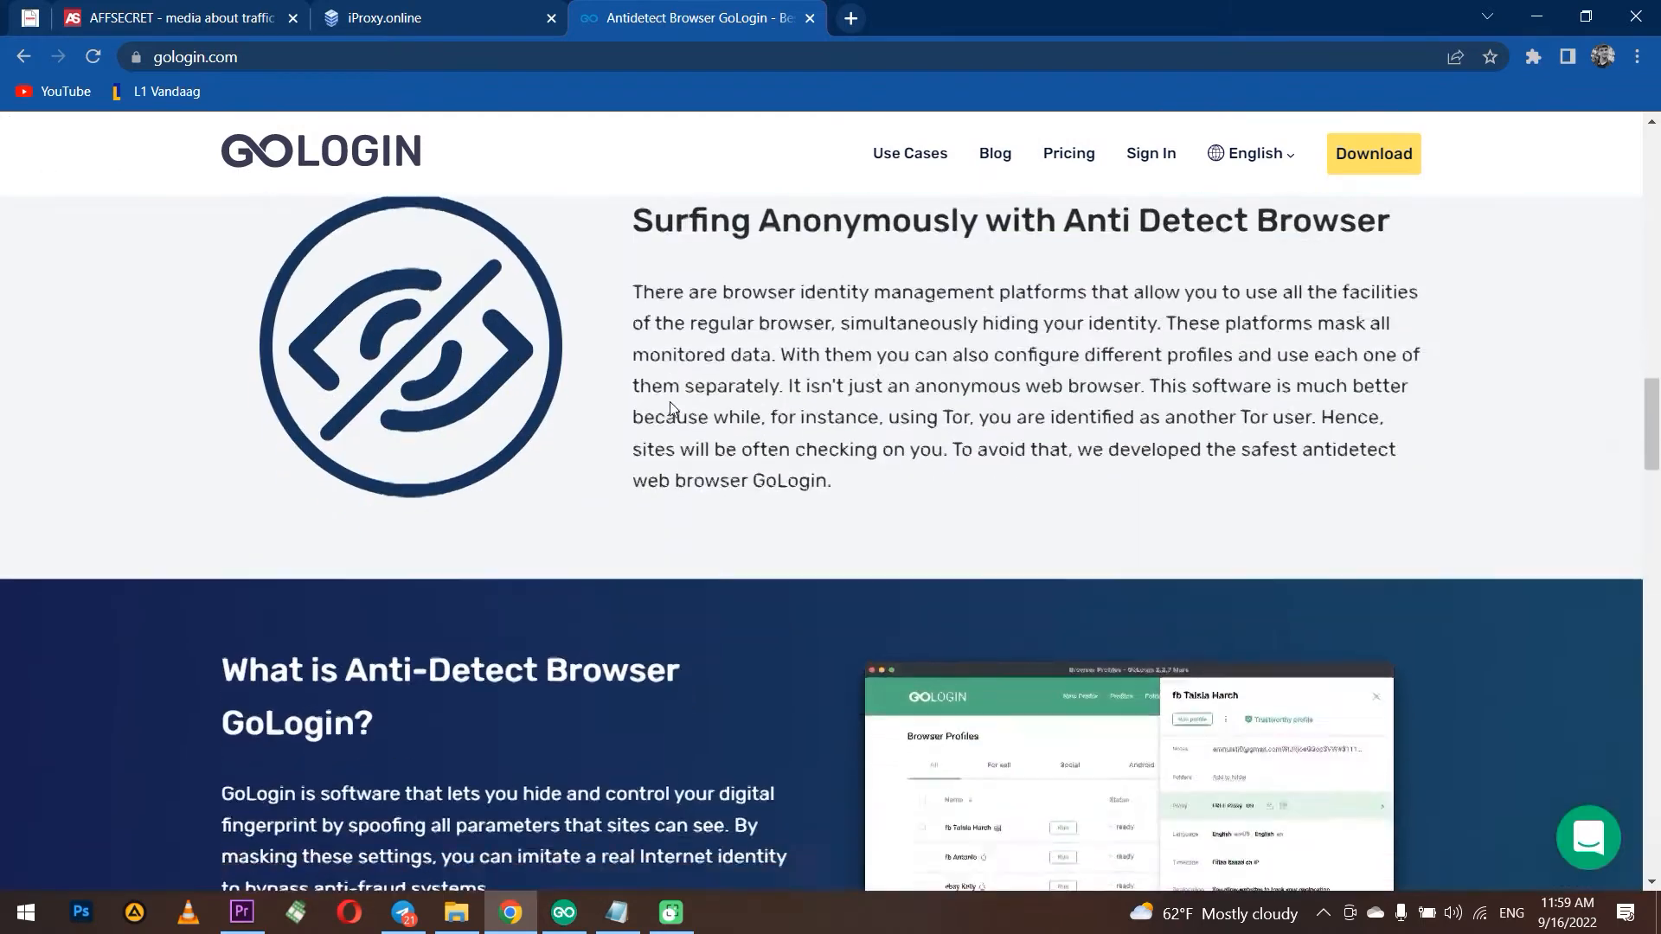
{"action": "scroll", "coordinate": [669, 408], "scroll_direction": "down", "scroll_amount": 4}
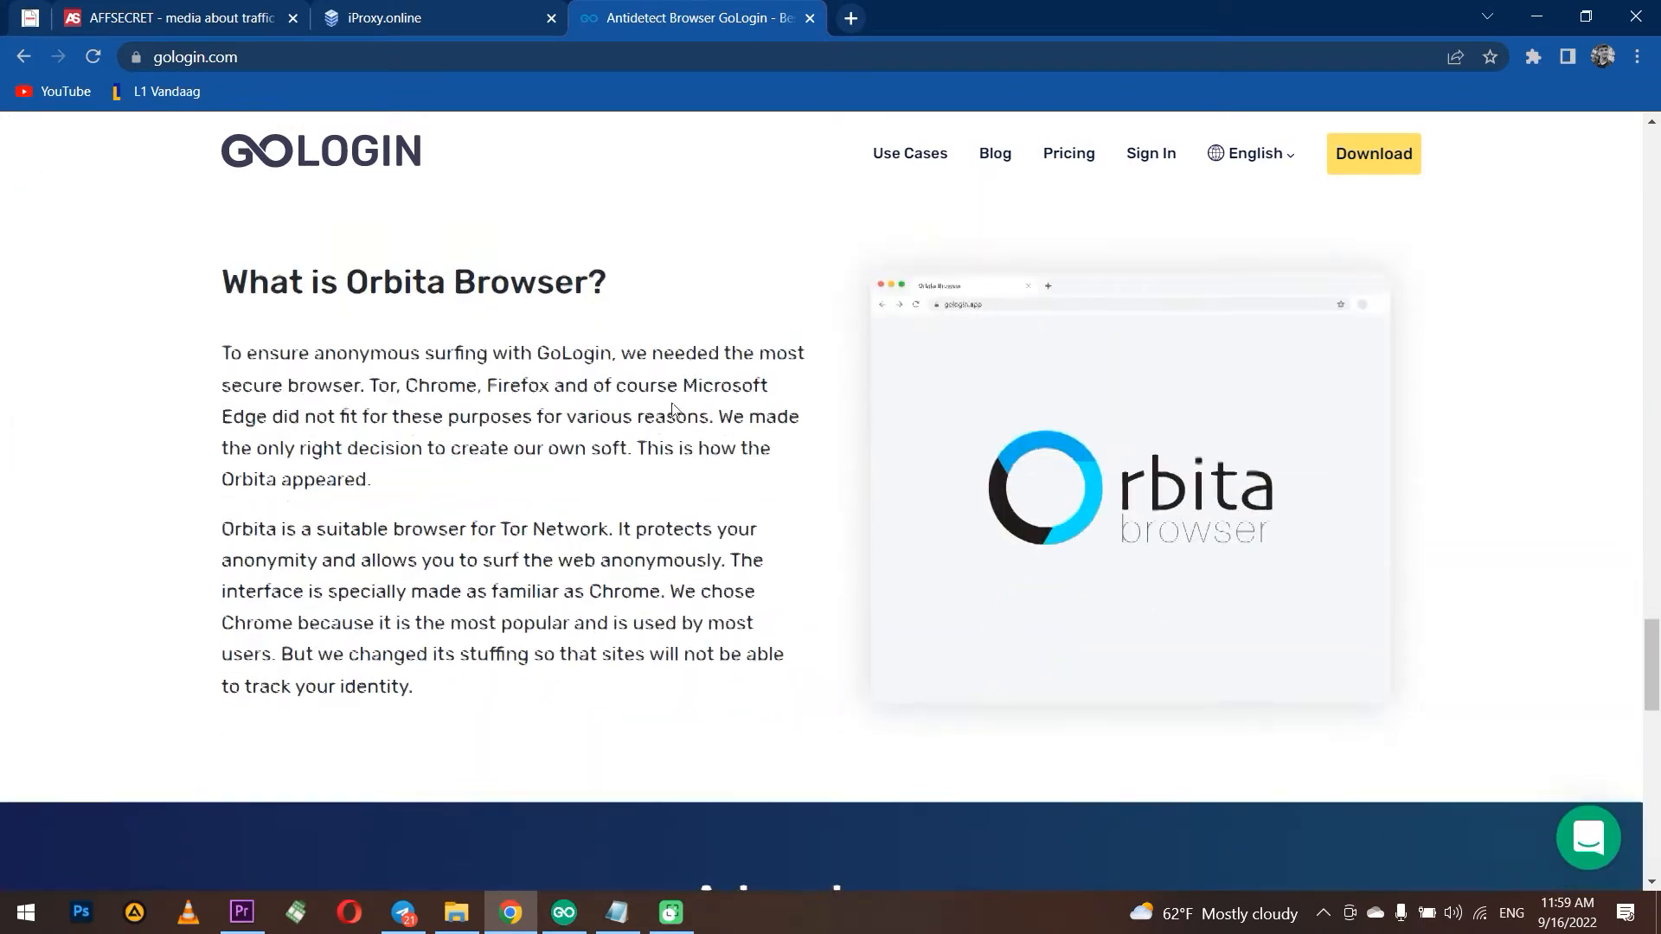
{"action": "scroll", "coordinate": [1269, 530], "scroll_direction": "up", "scroll_amount": 6}
{"action": "scroll", "coordinate": [806, 521], "scroll_direction": "down", "scroll_amount": 15}
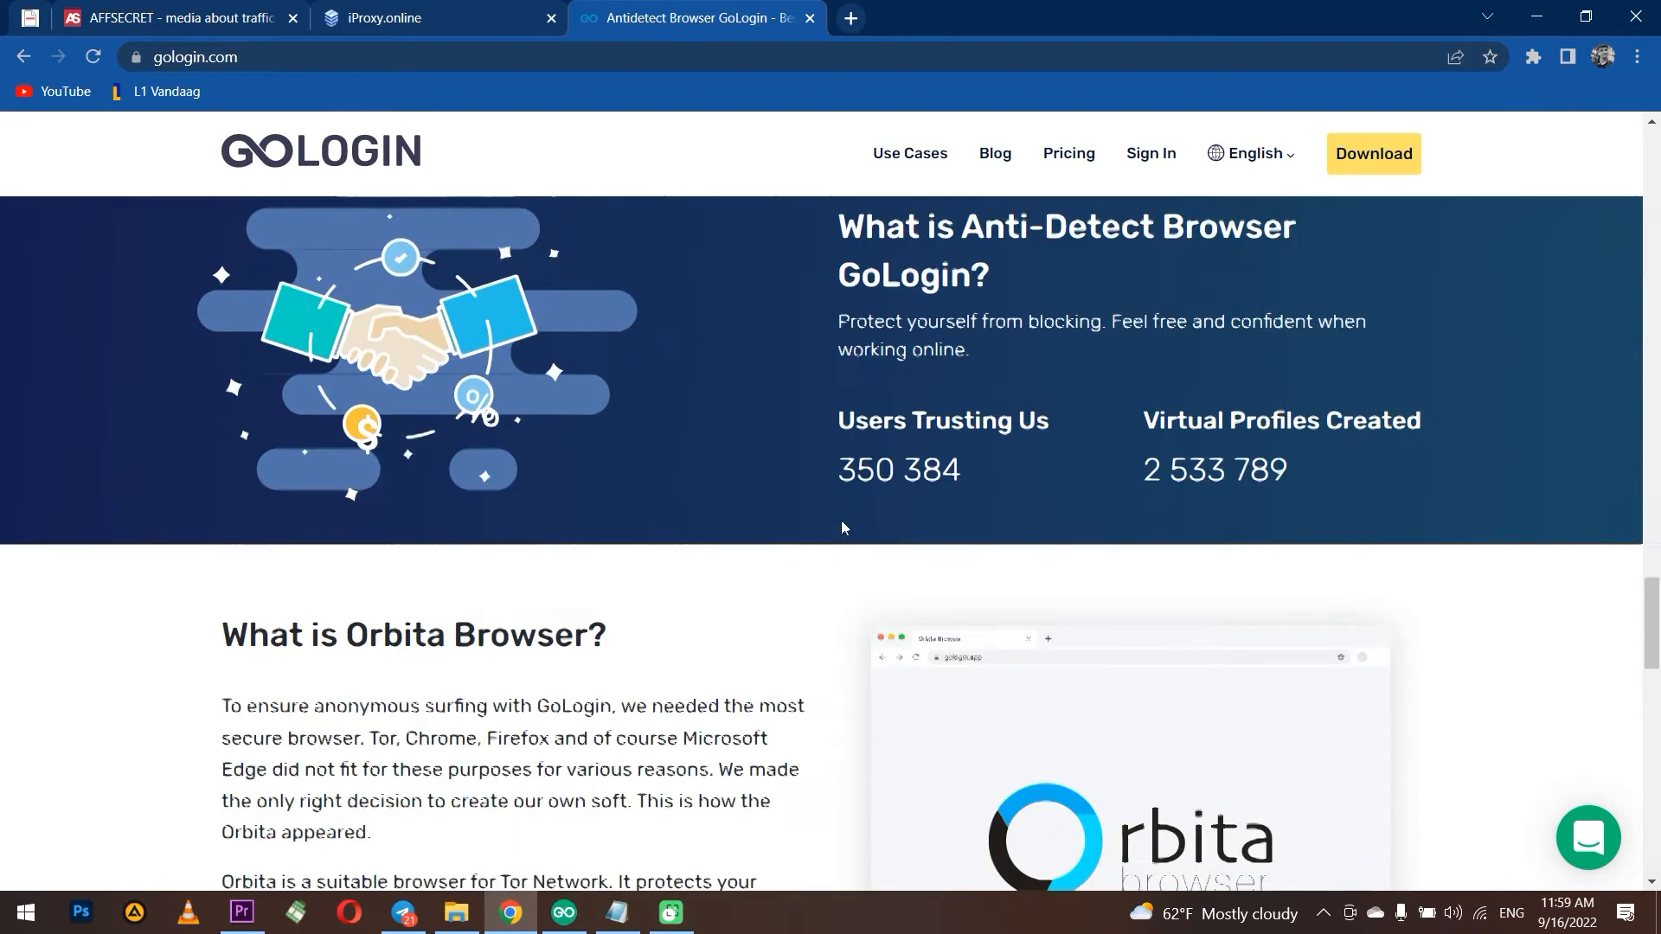
{"action": "scroll", "coordinate": [804, 529], "scroll_direction": "up", "scroll_amount": 6}
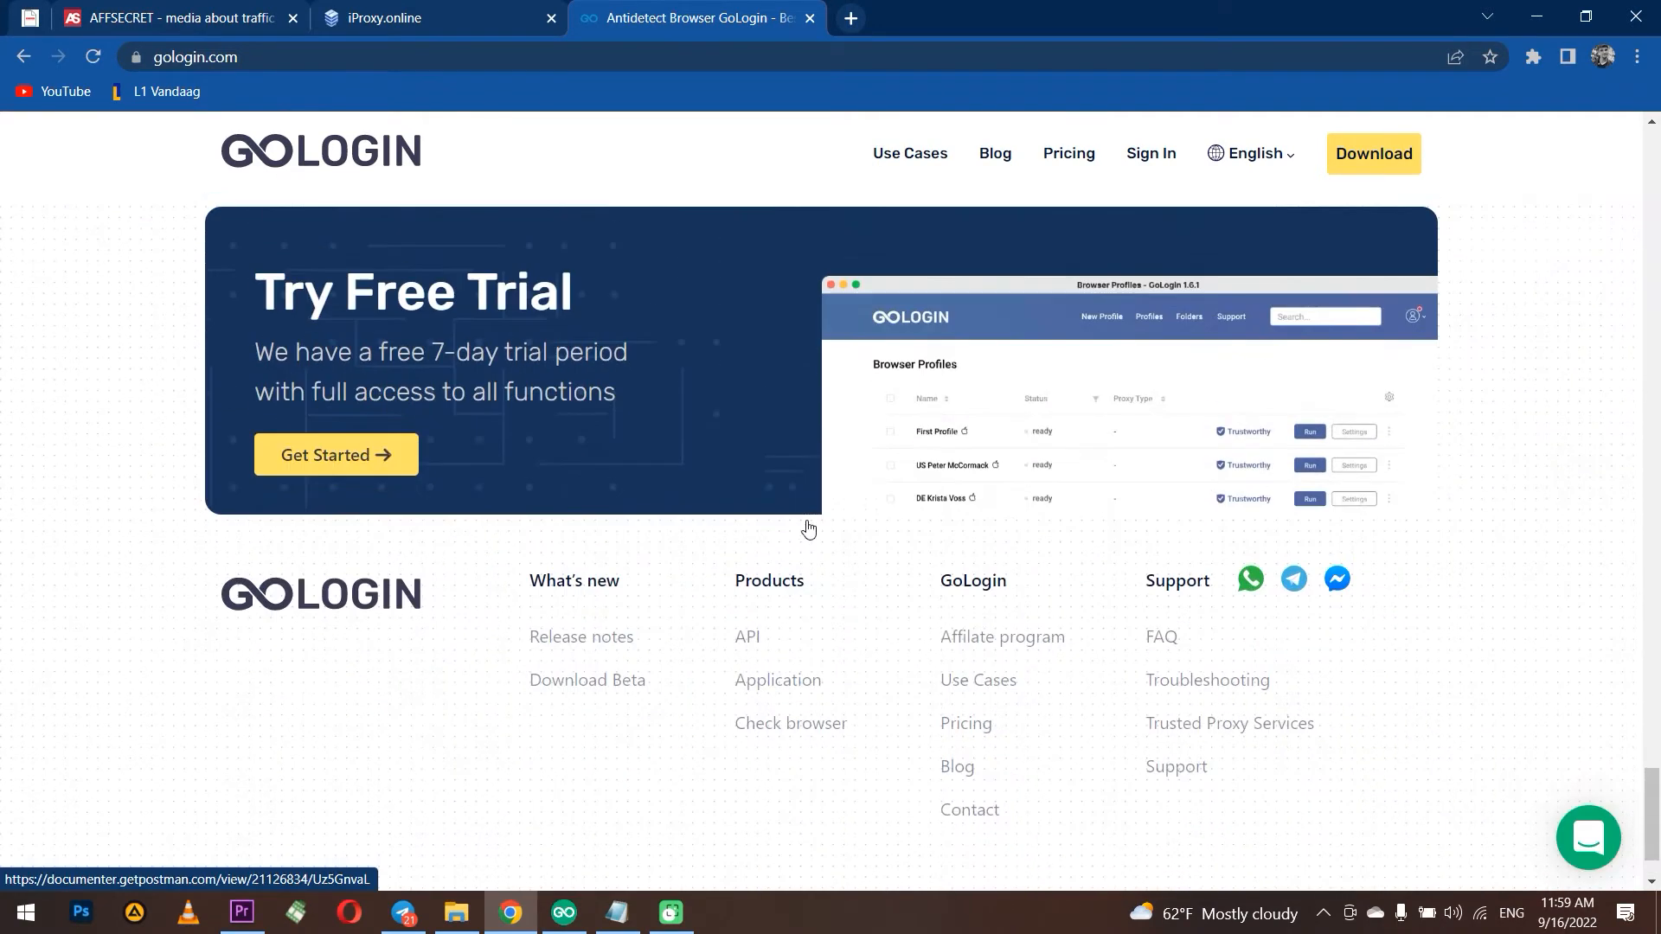
{"action": "scroll", "coordinate": [797, 530], "scroll_direction": "down", "scroll_amount": 3}
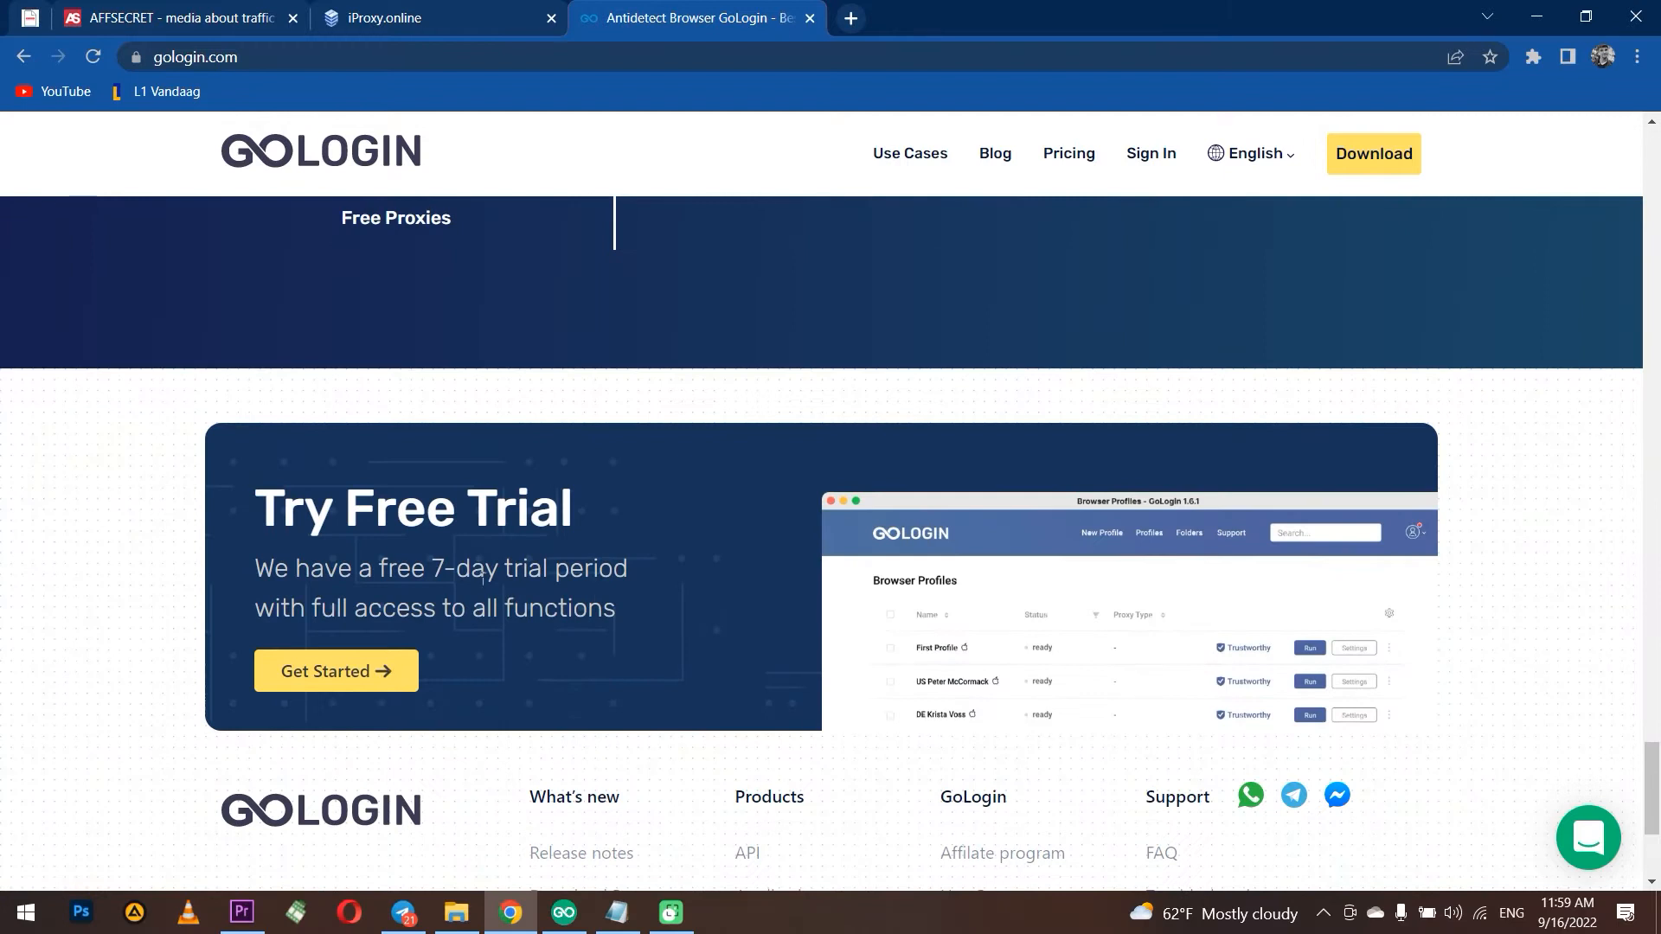
{"action": "left_click_drag", "start_coordinate": [281, 576], "coordinate": [632, 616]}
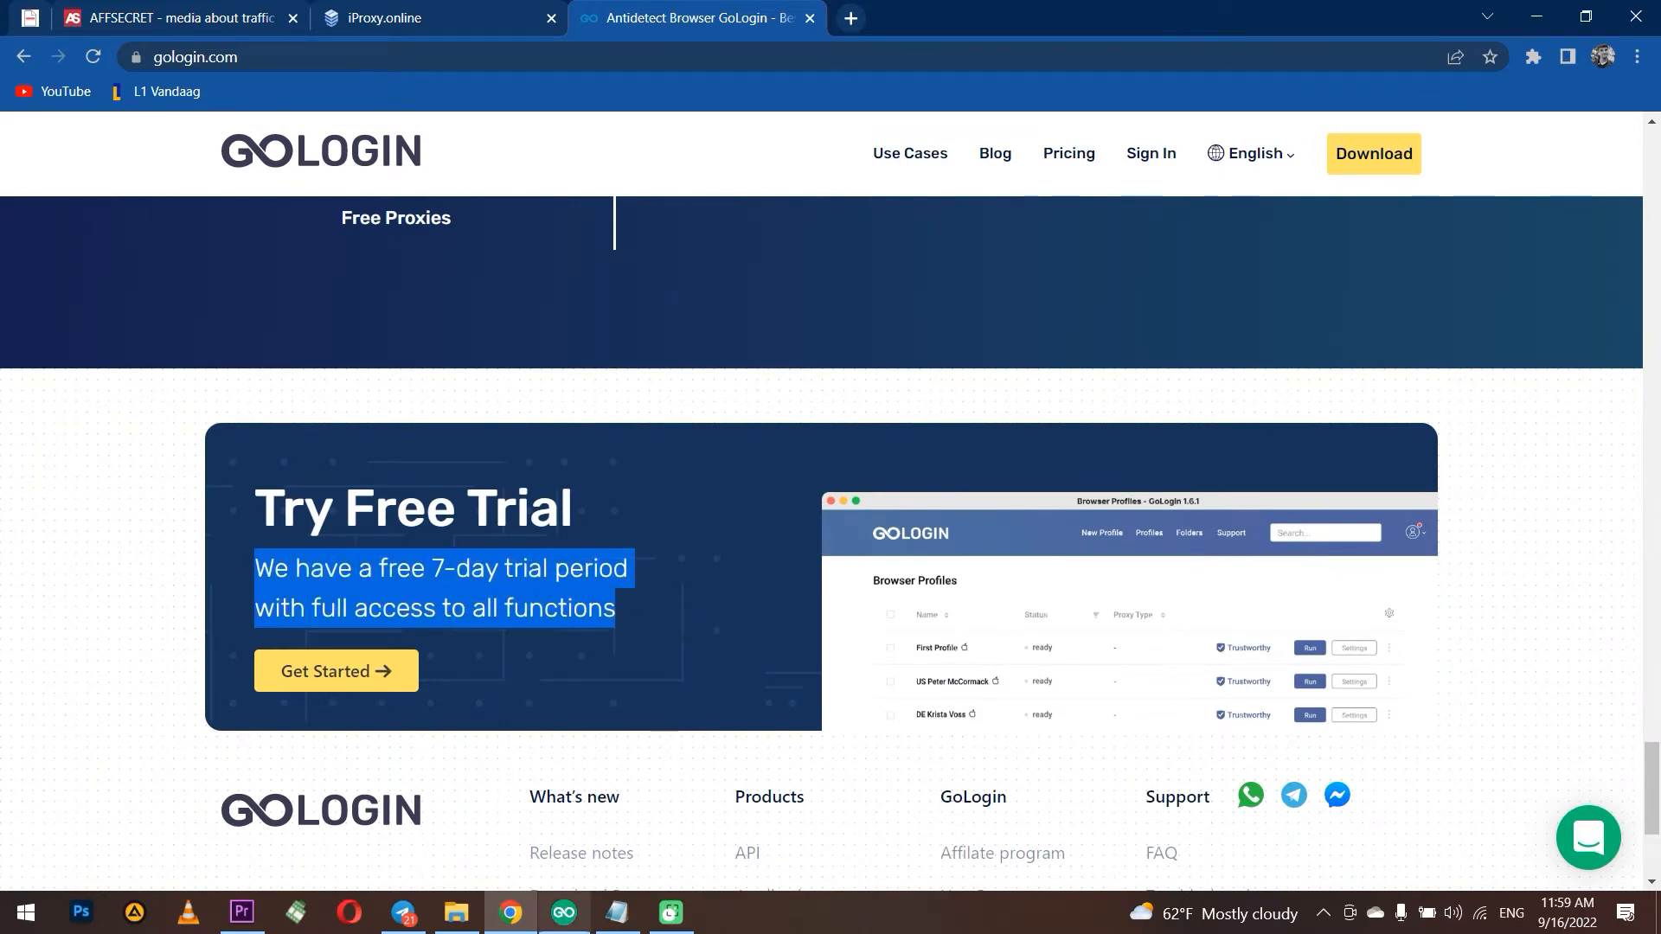
{"action": "left_click", "coordinate": [564, 912]}
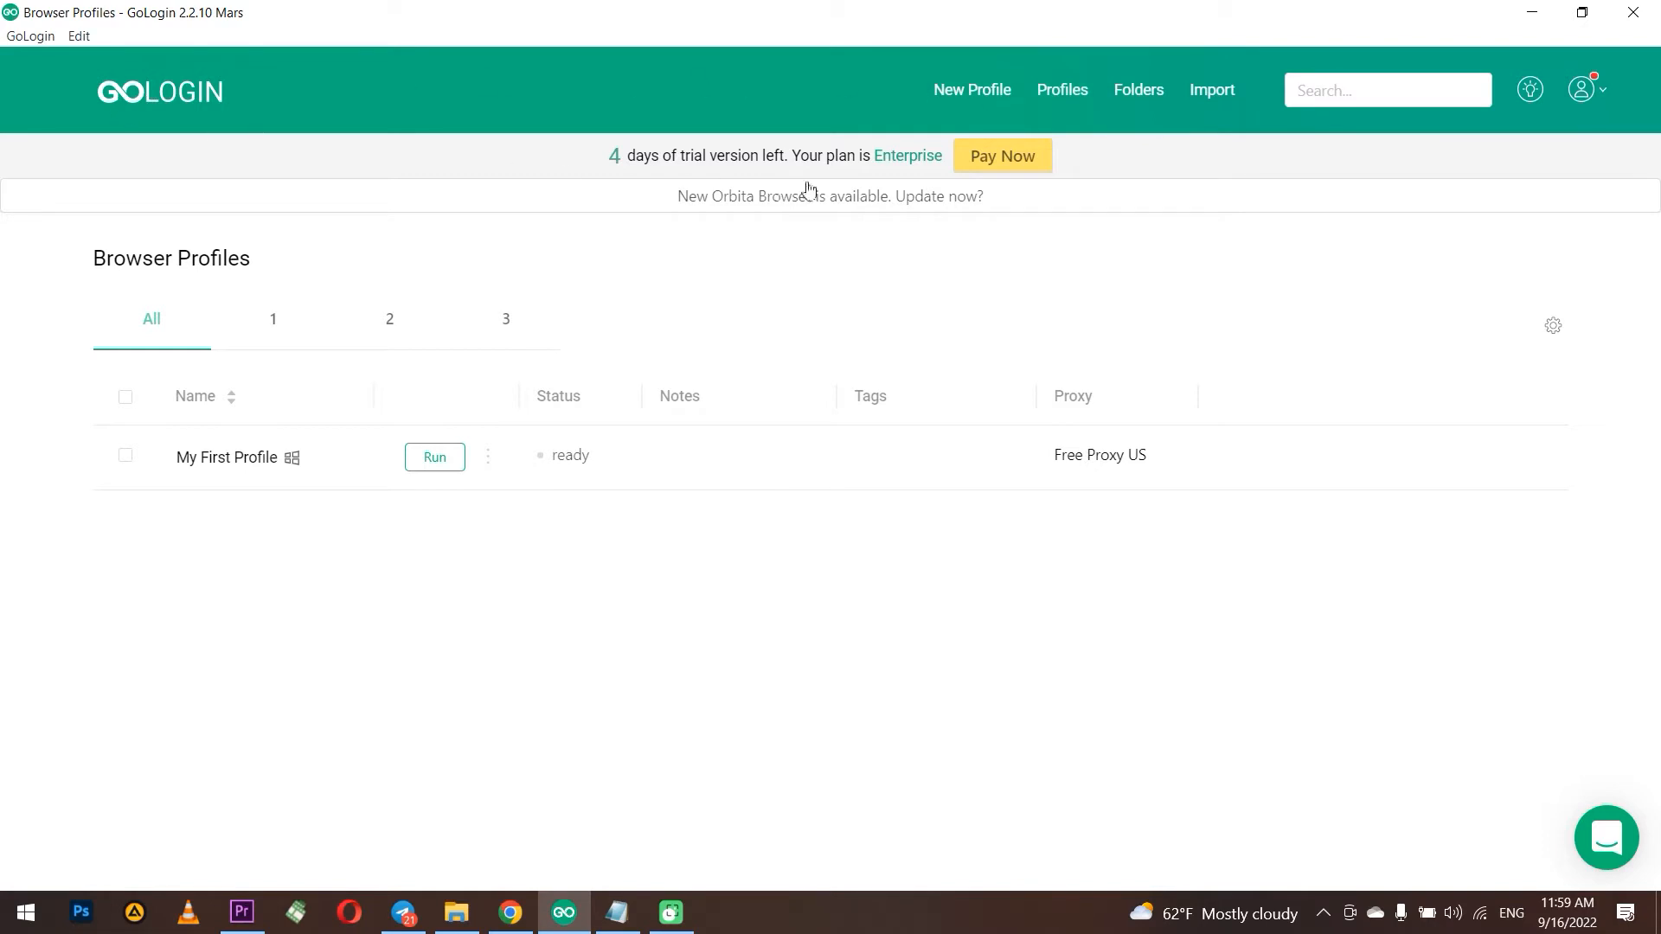
{"action": "left_click", "coordinate": [511, 913]}
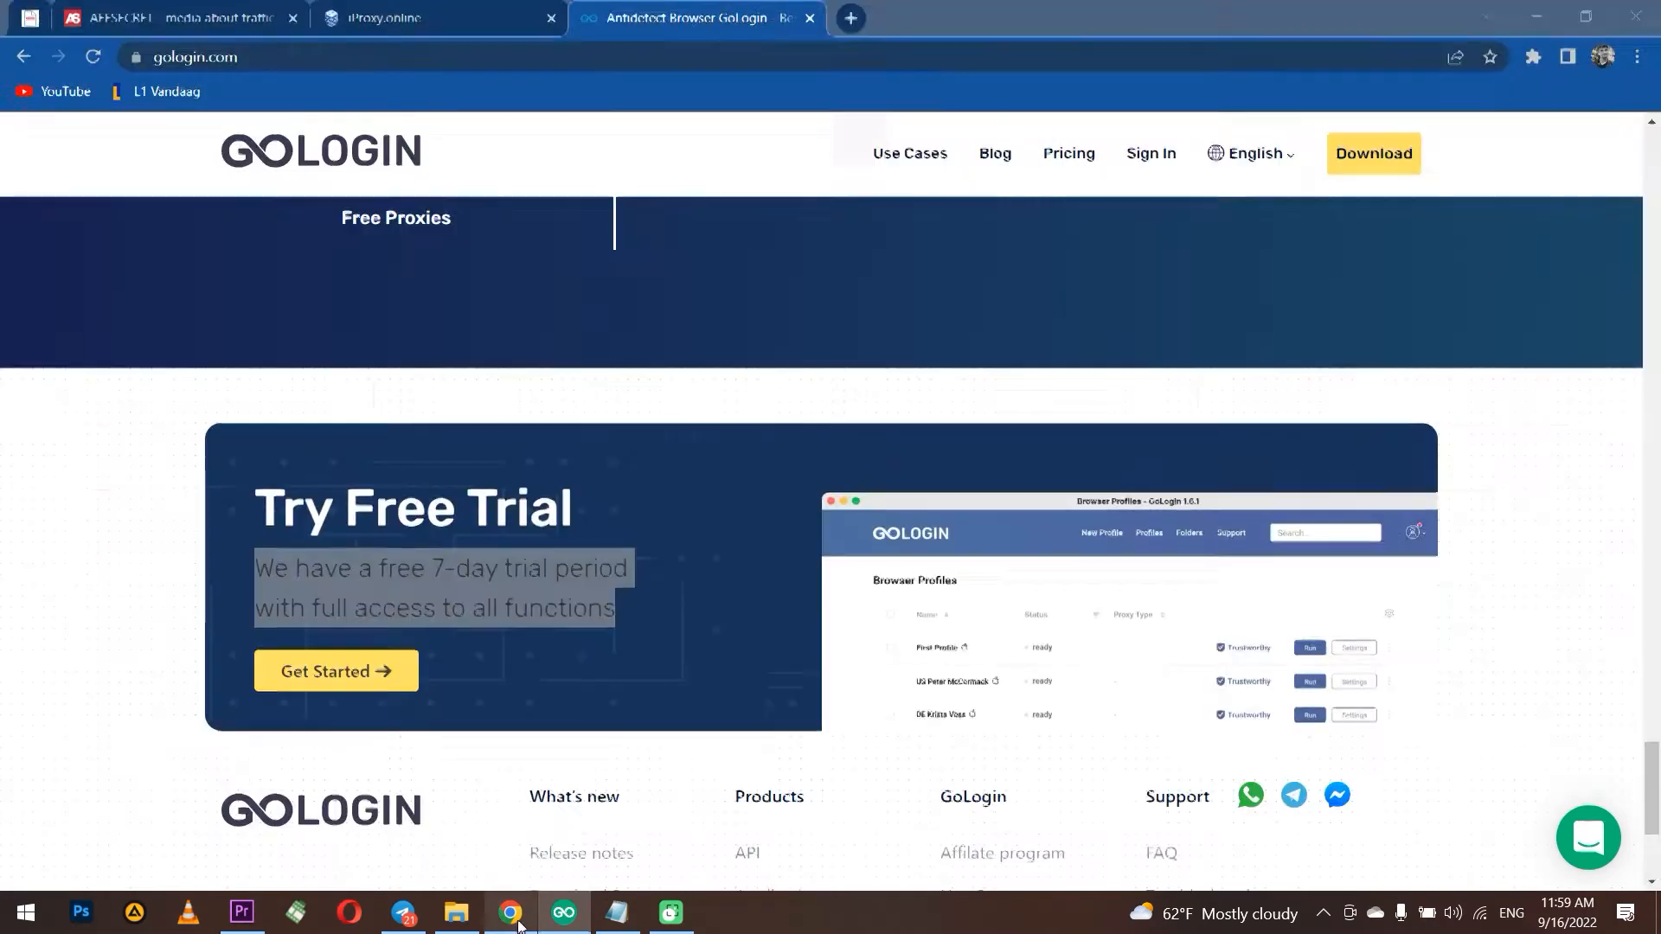
Open the GoLogin website's pricing page and compare the subscription plans' prices and included features
{"action": "left_click", "coordinate": [655, 587]}
{"action": "scroll", "coordinate": [667, 580], "scroll_direction": "up", "scroll_amount": 15}
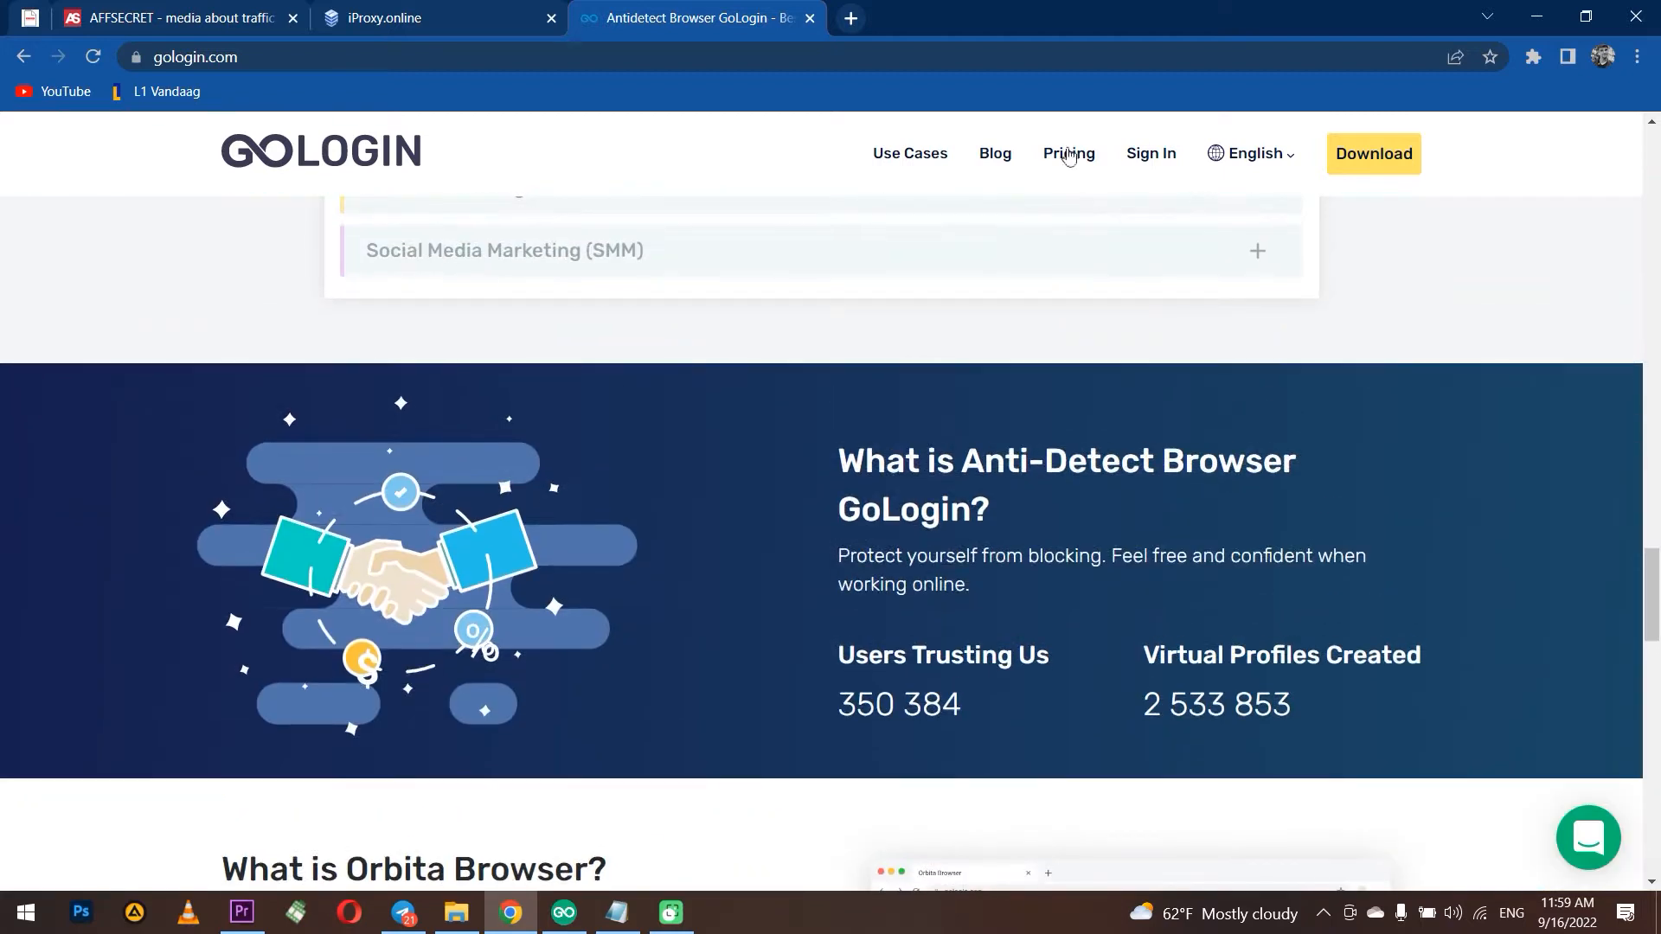
{"action": "left_click", "coordinate": [1069, 154]}
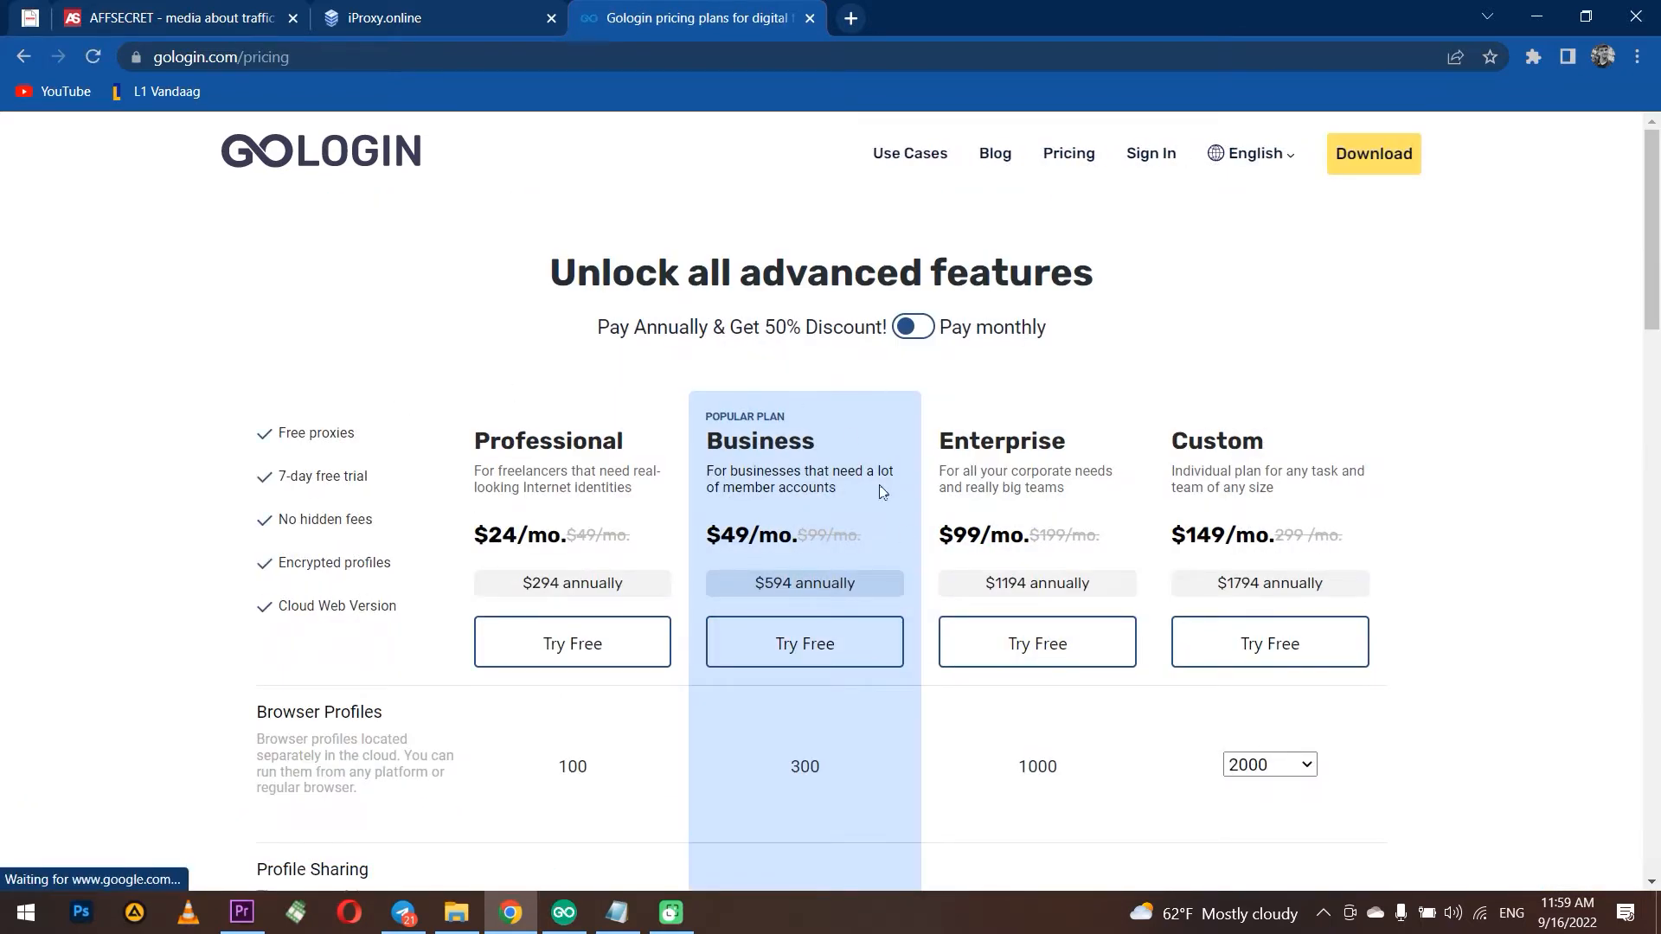
{"action": "scroll", "coordinate": [865, 519], "scroll_direction": "down", "scroll_amount": 3}
{"action": "scroll", "coordinate": [891, 549], "scroll_direction": "down", "scroll_amount": 2}
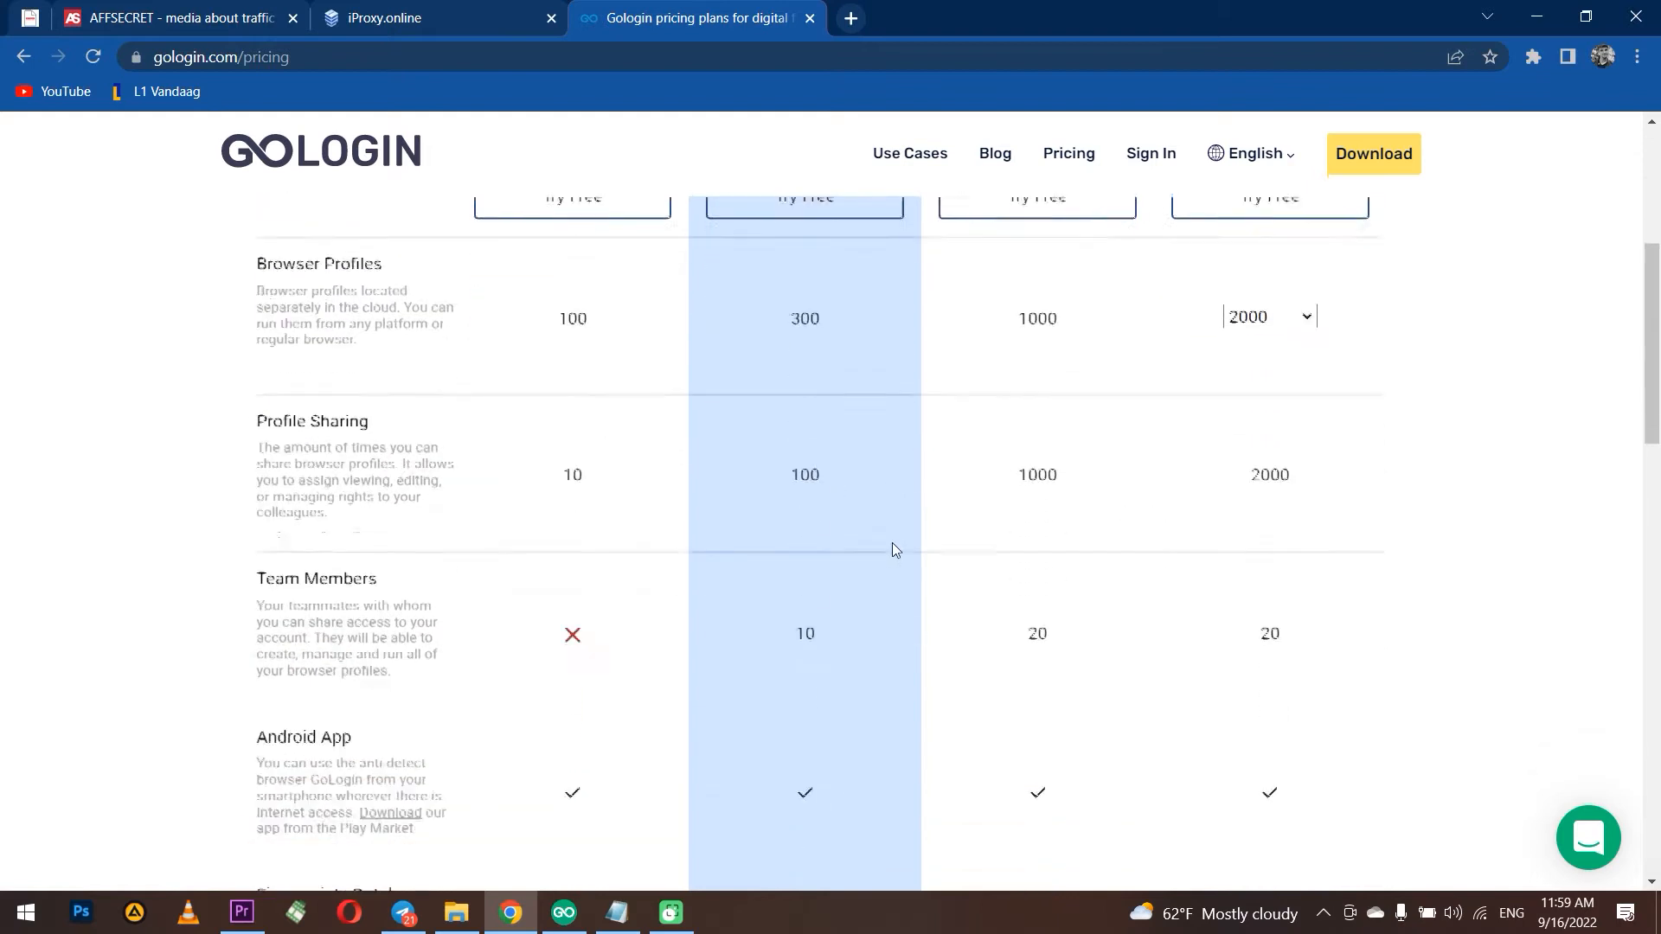
{"action": "scroll", "coordinate": [875, 549], "scroll_direction": "up", "scroll_amount": 5}
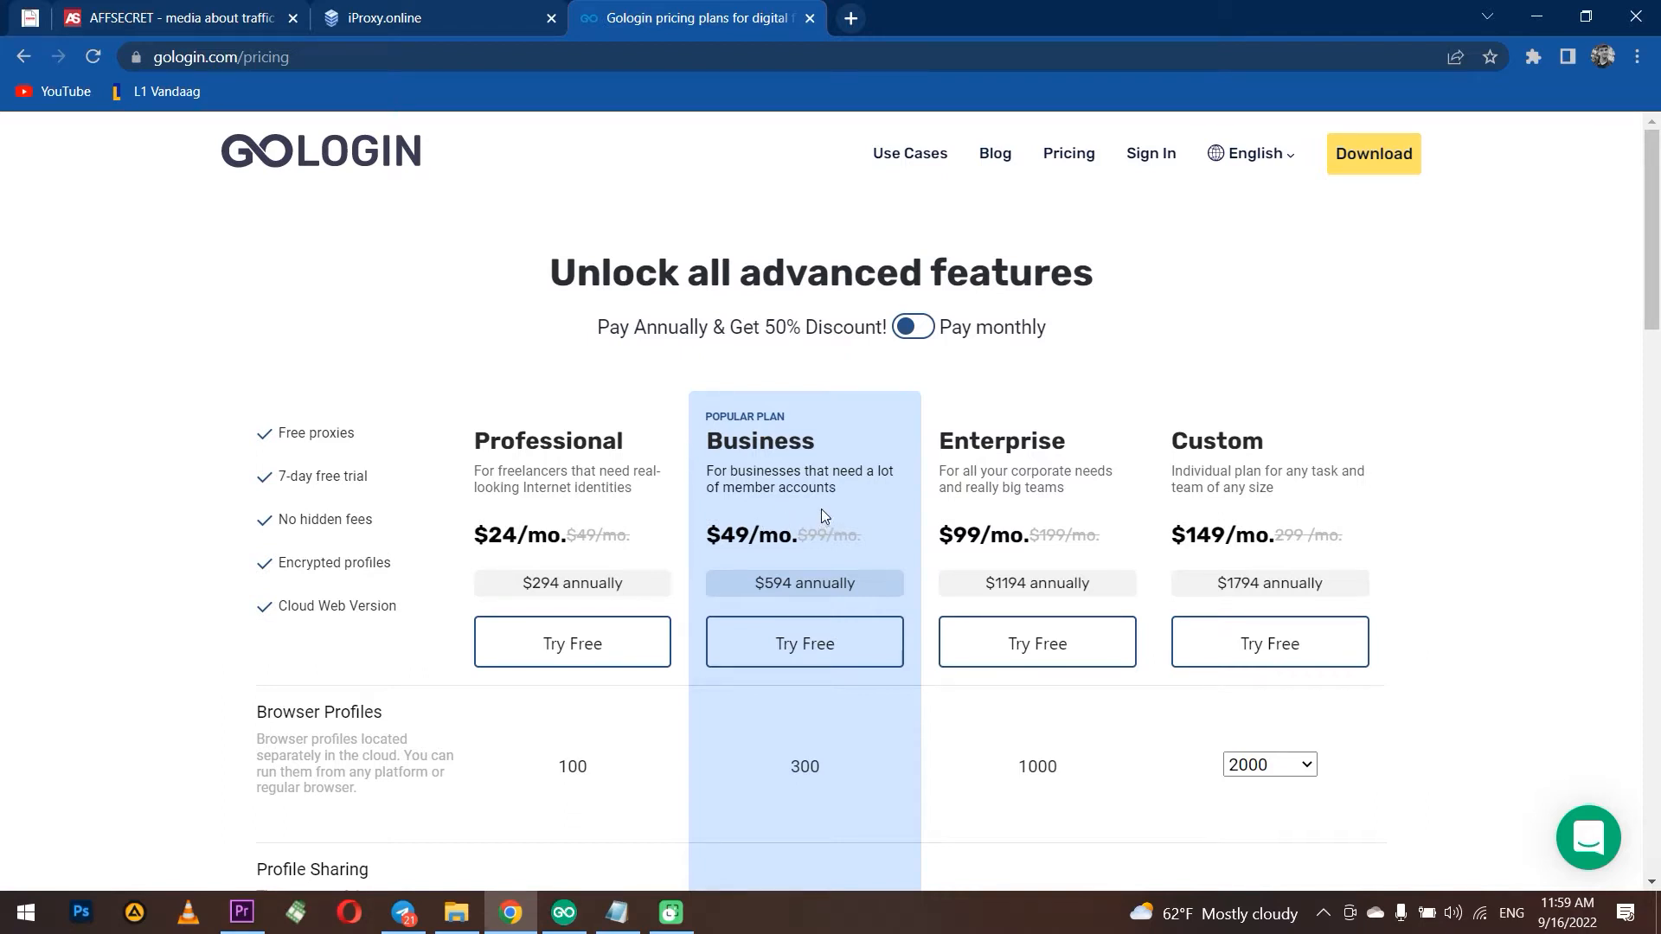
View the proxy connection on the iProxy.online dashboard and return to the GoLogin website's home page
{"action": "left_click", "coordinate": [407, 18]}
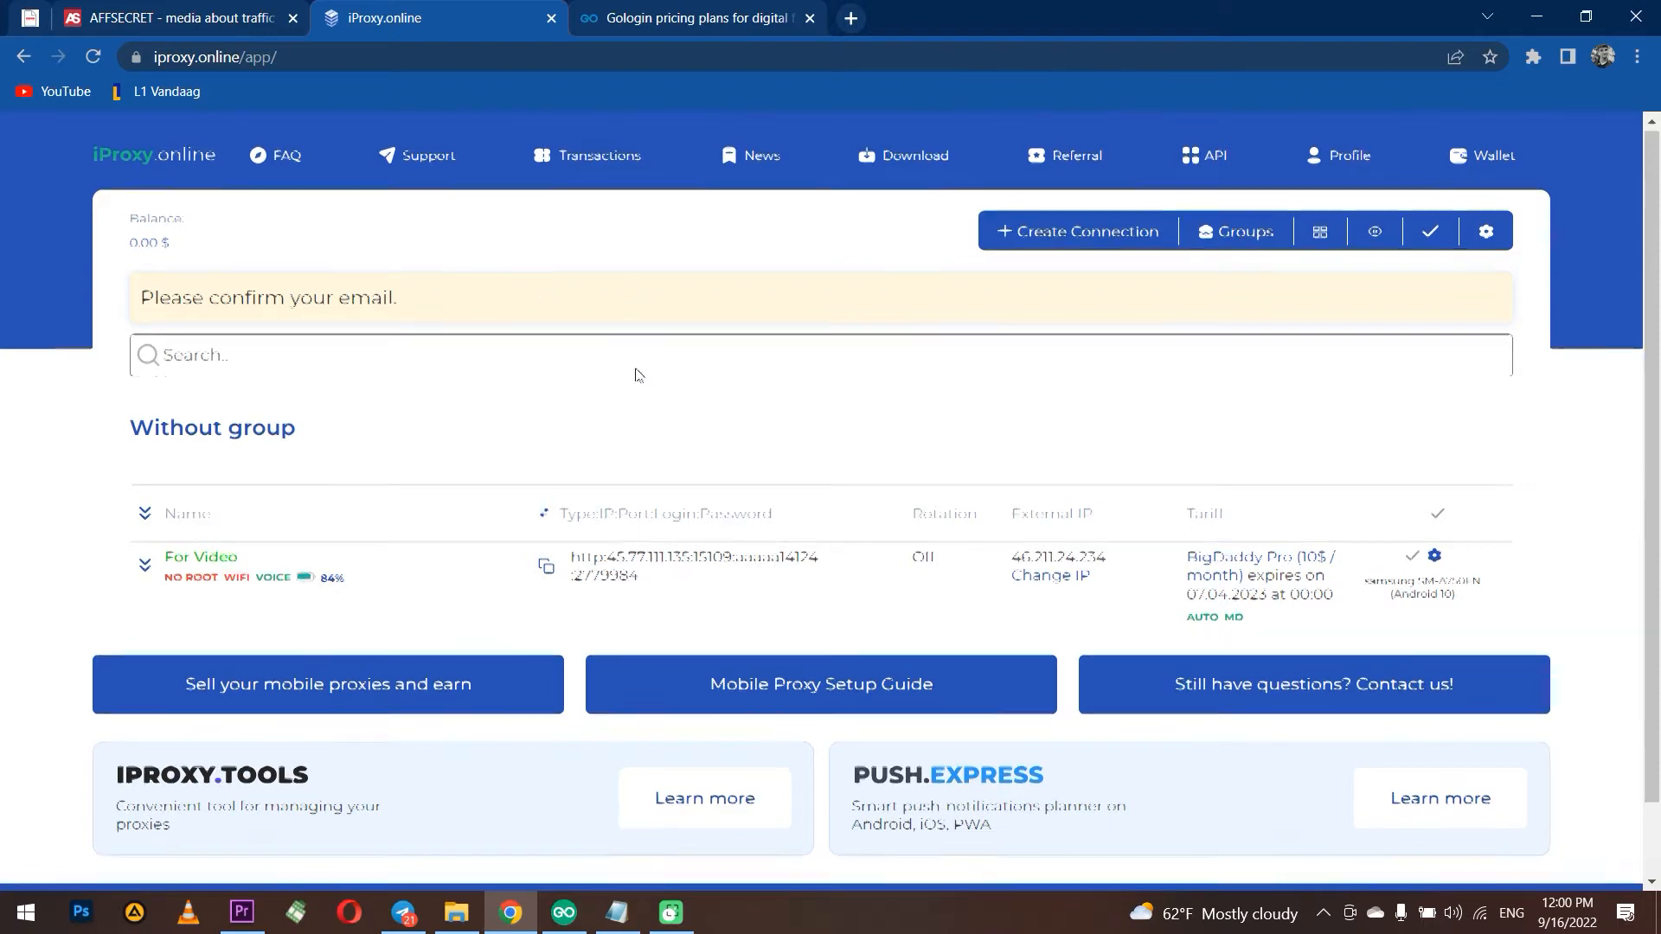
{"action": "scroll", "coordinate": [634, 367], "scroll_direction": "down", "scroll_amount": 1}
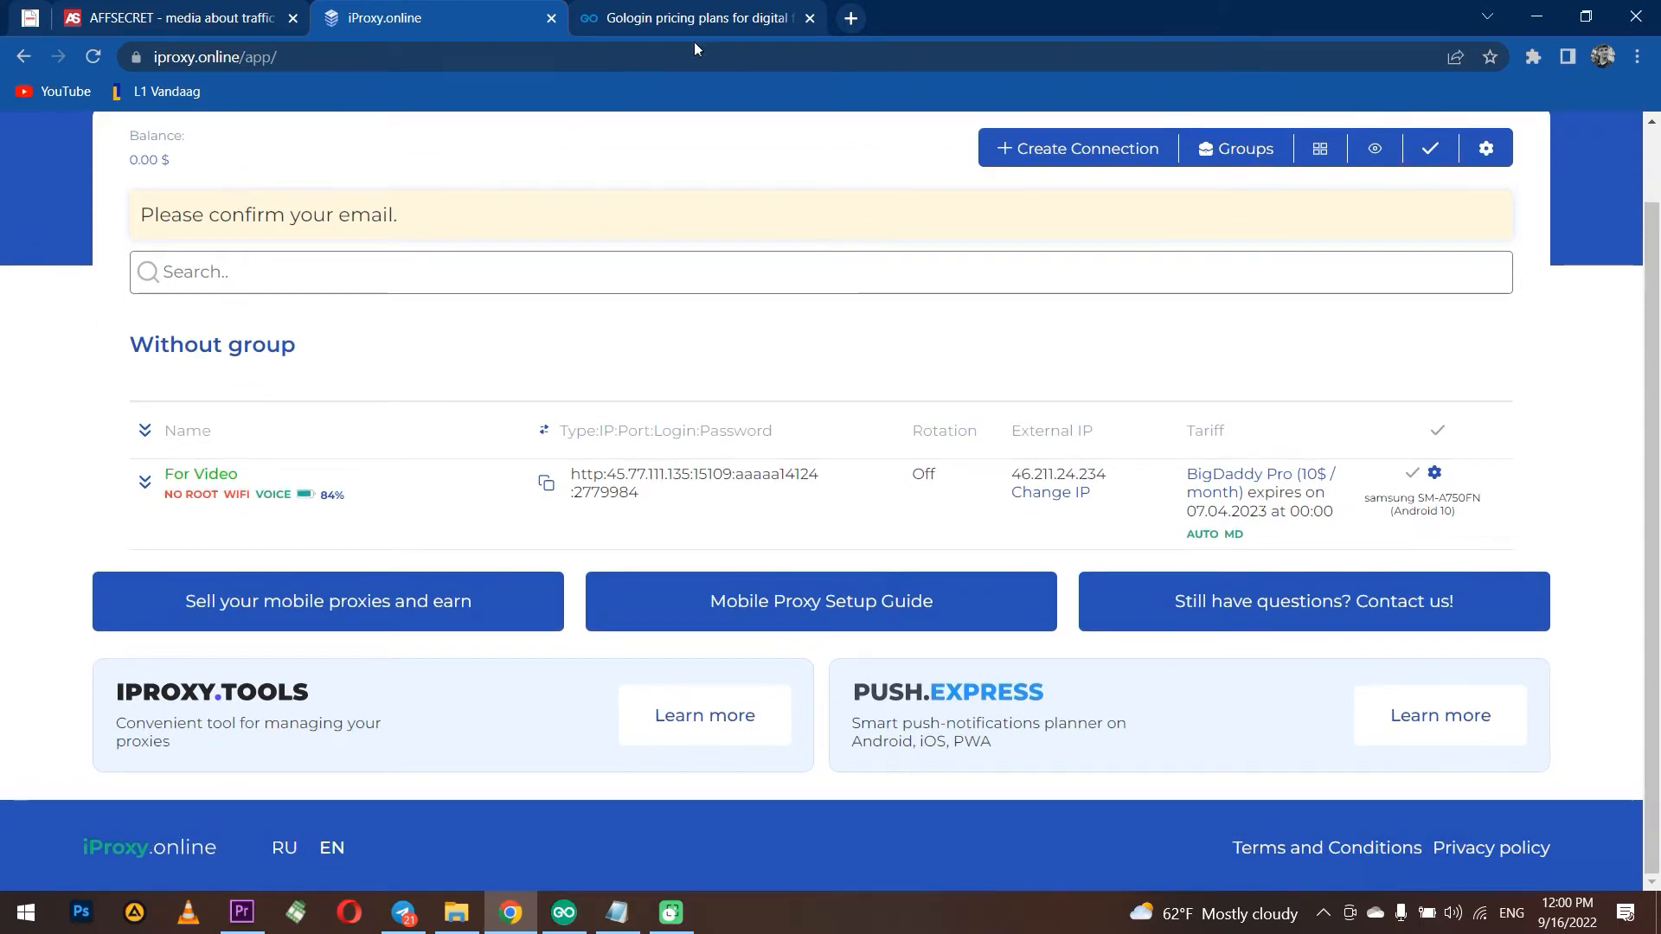
{"action": "left_click", "coordinate": [694, 19]}
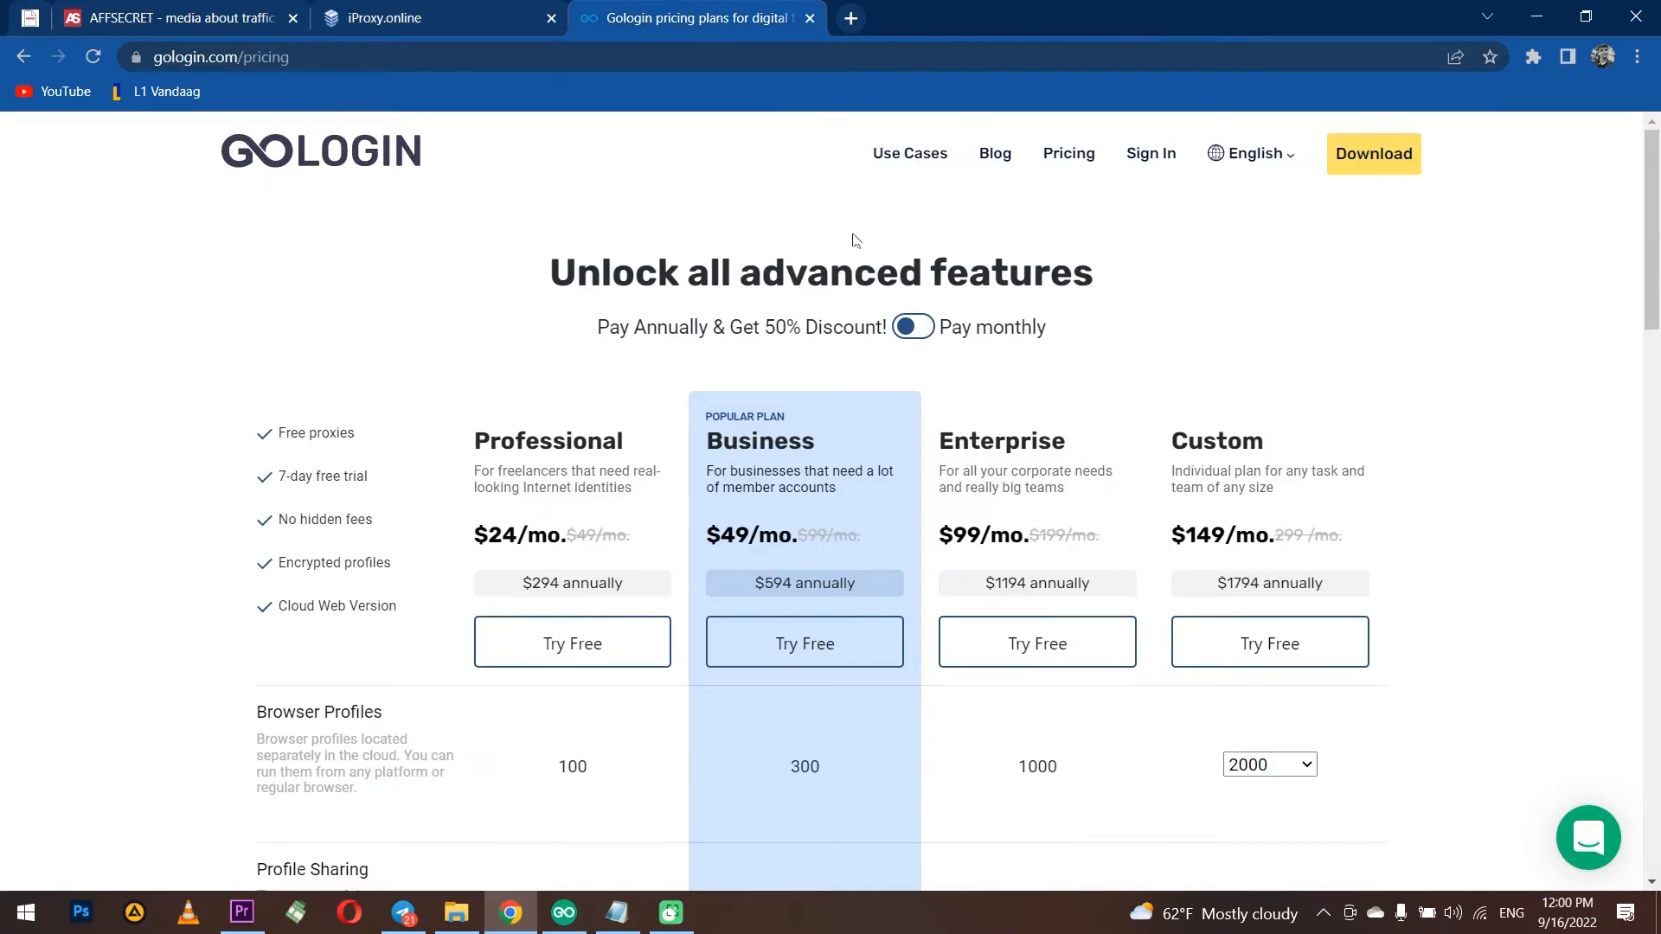
{"action": "left_click", "coordinate": [377, 161]}
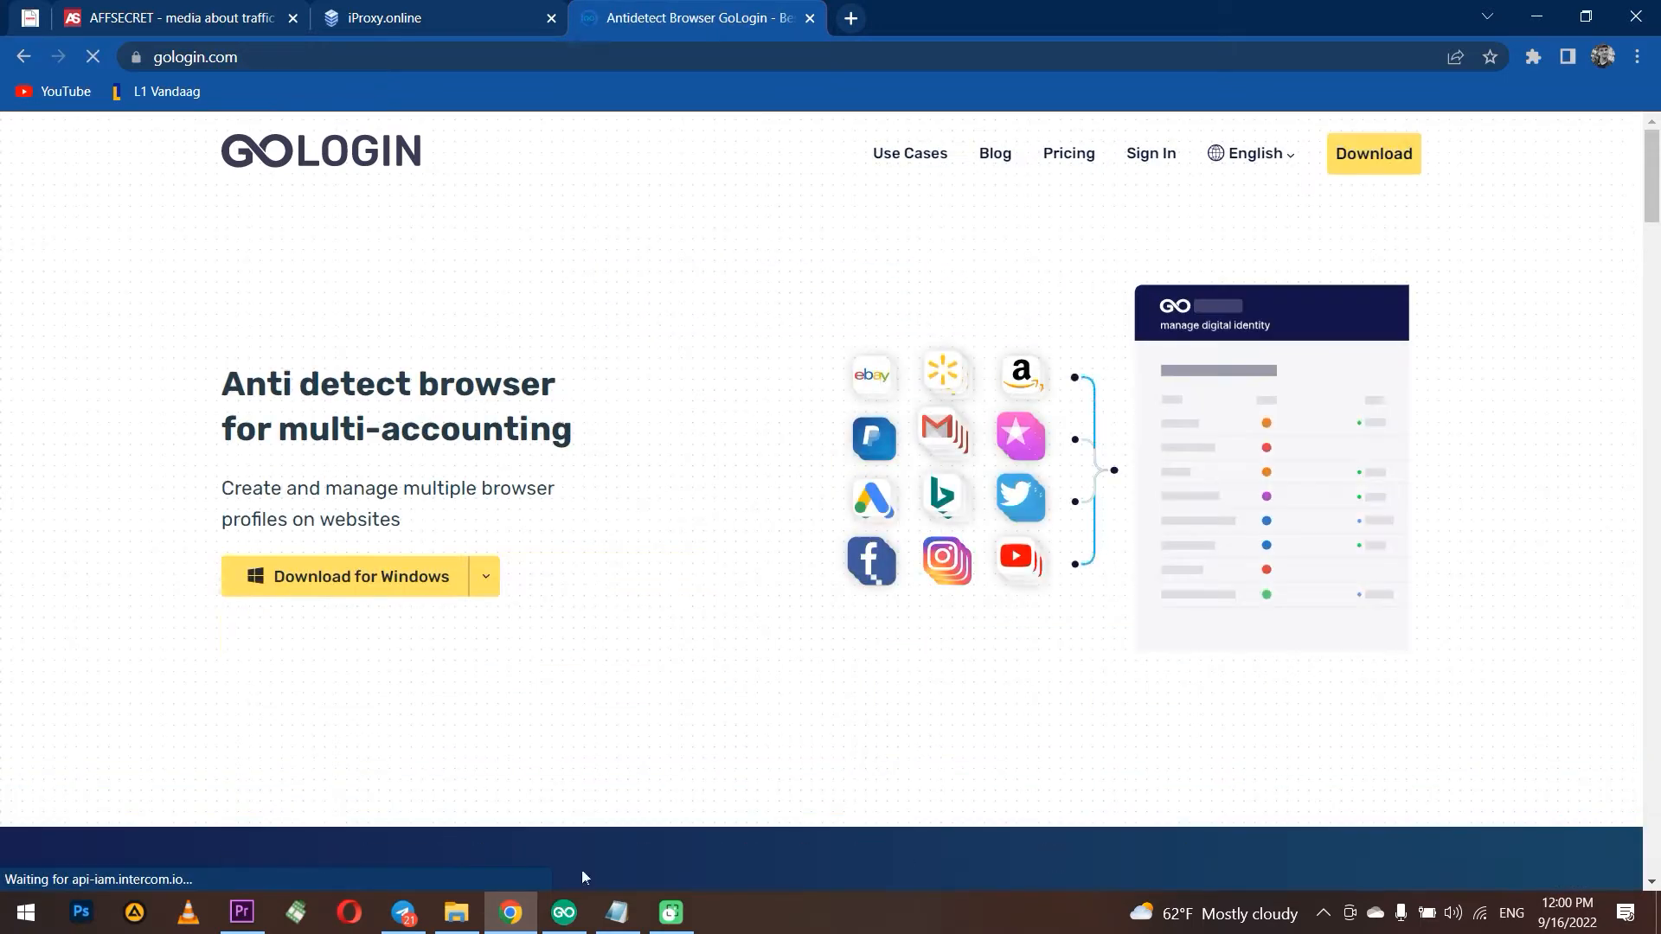
Glance at the GoLogin app's profile list and examine the home page's feature, digital fingerprint and use-case sections
{"action": "left_click", "coordinate": [564, 912]}
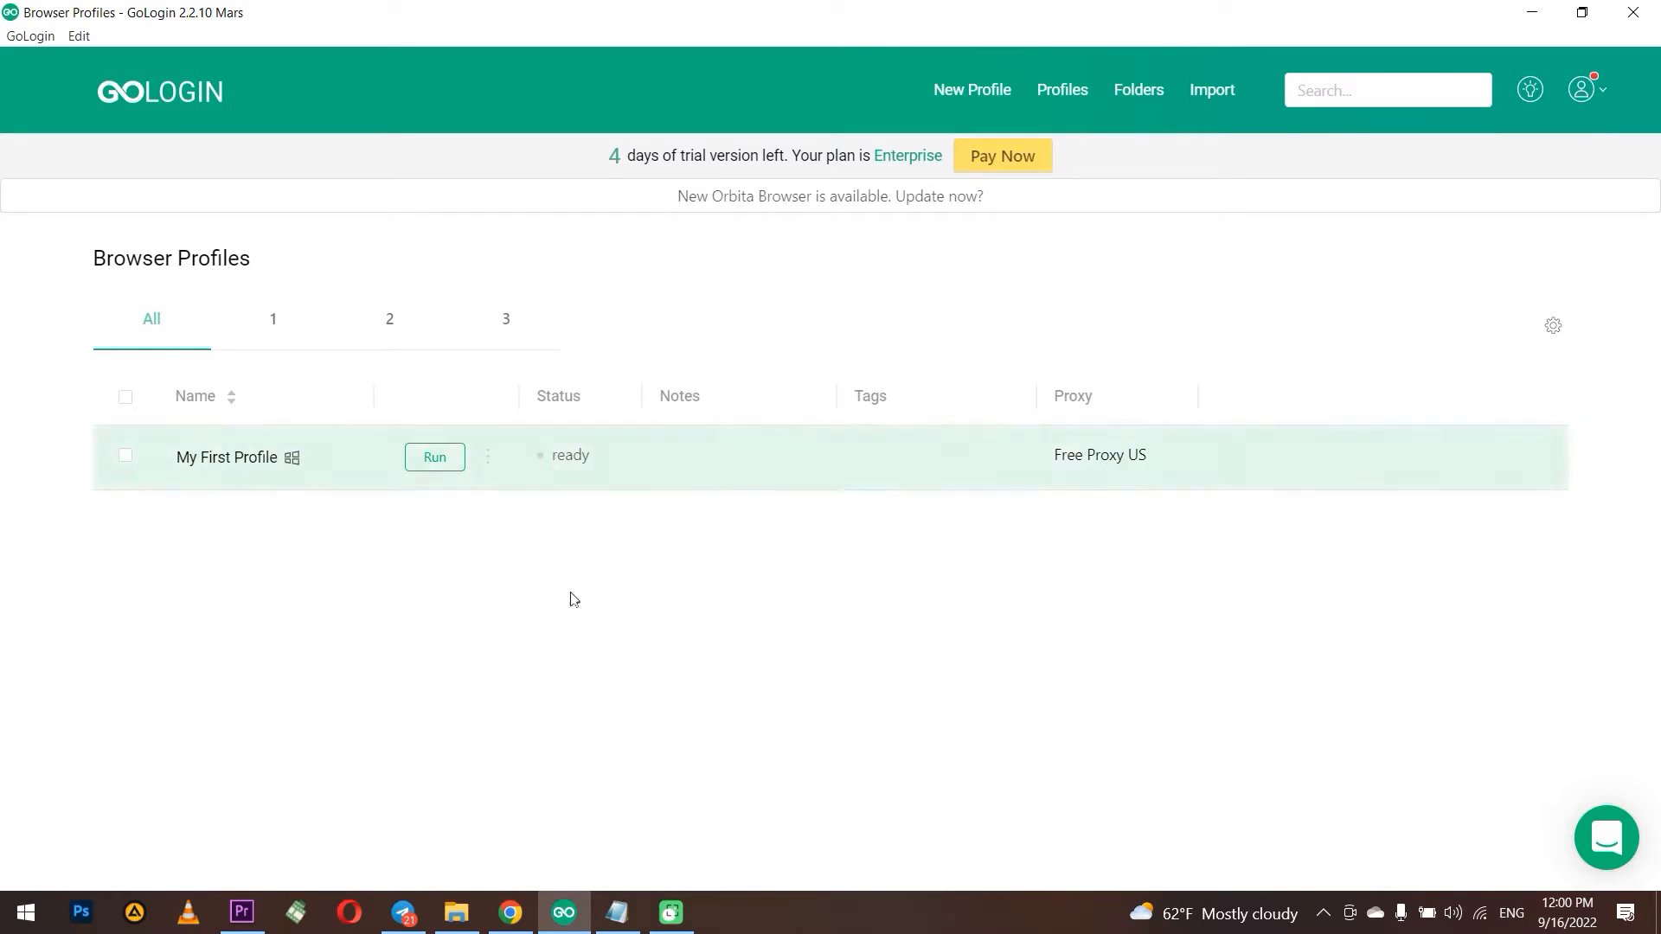
{"action": "left_click", "coordinate": [511, 913]}
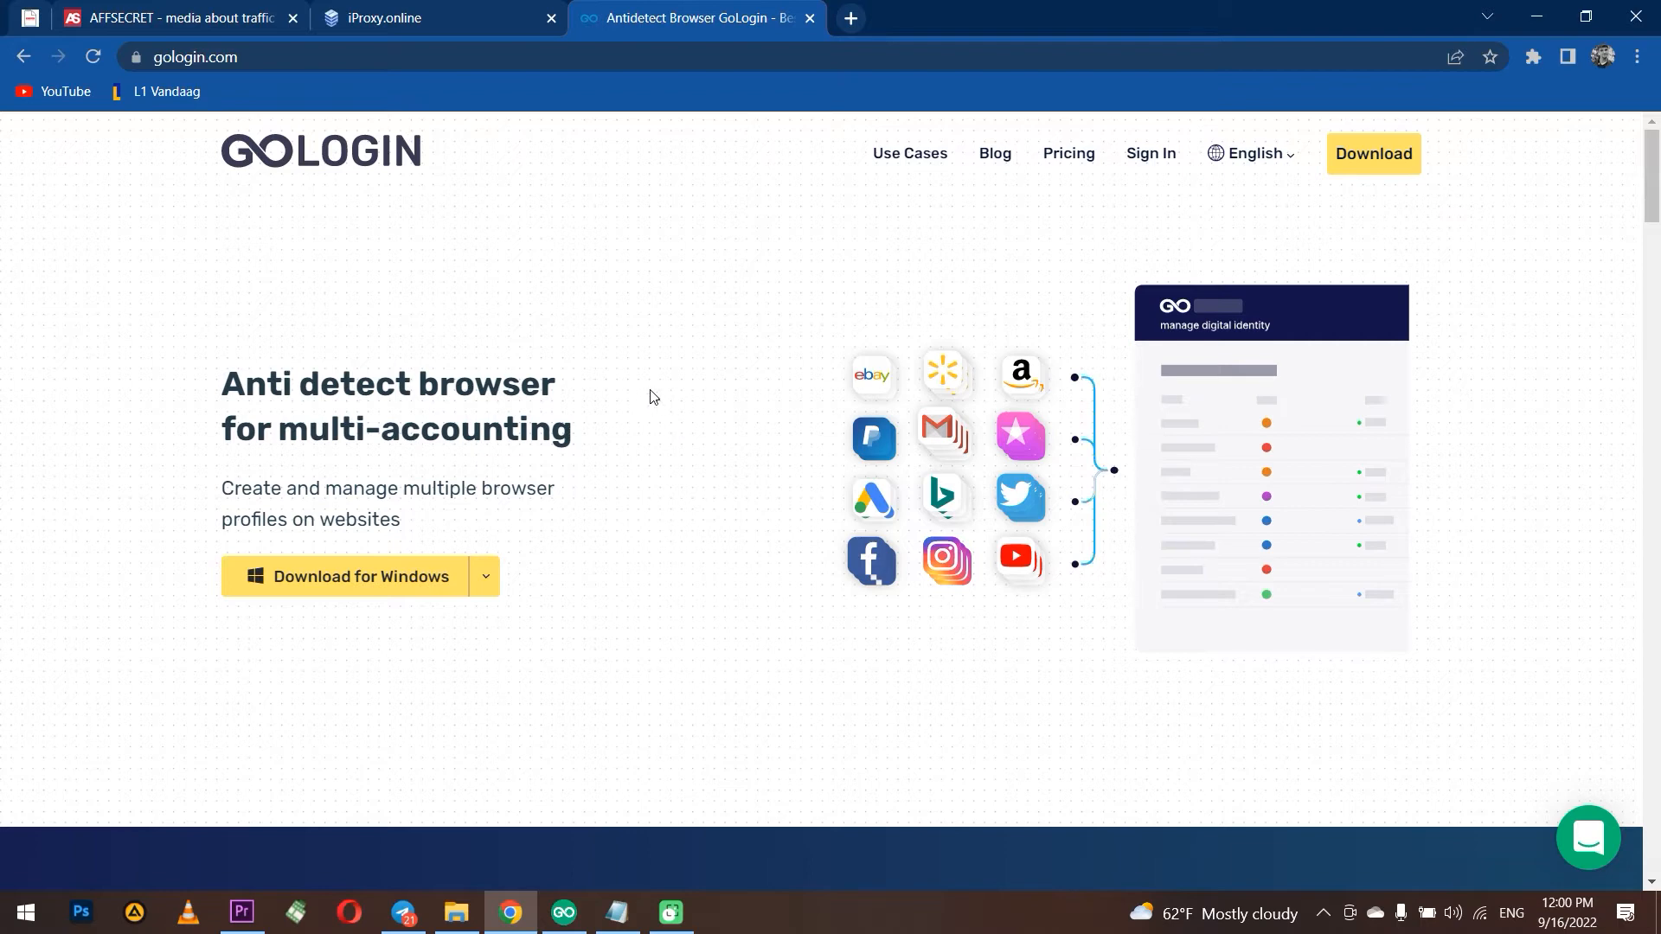
{"action": "scroll", "coordinate": [651, 388], "scroll_direction": "down", "scroll_amount": 15}
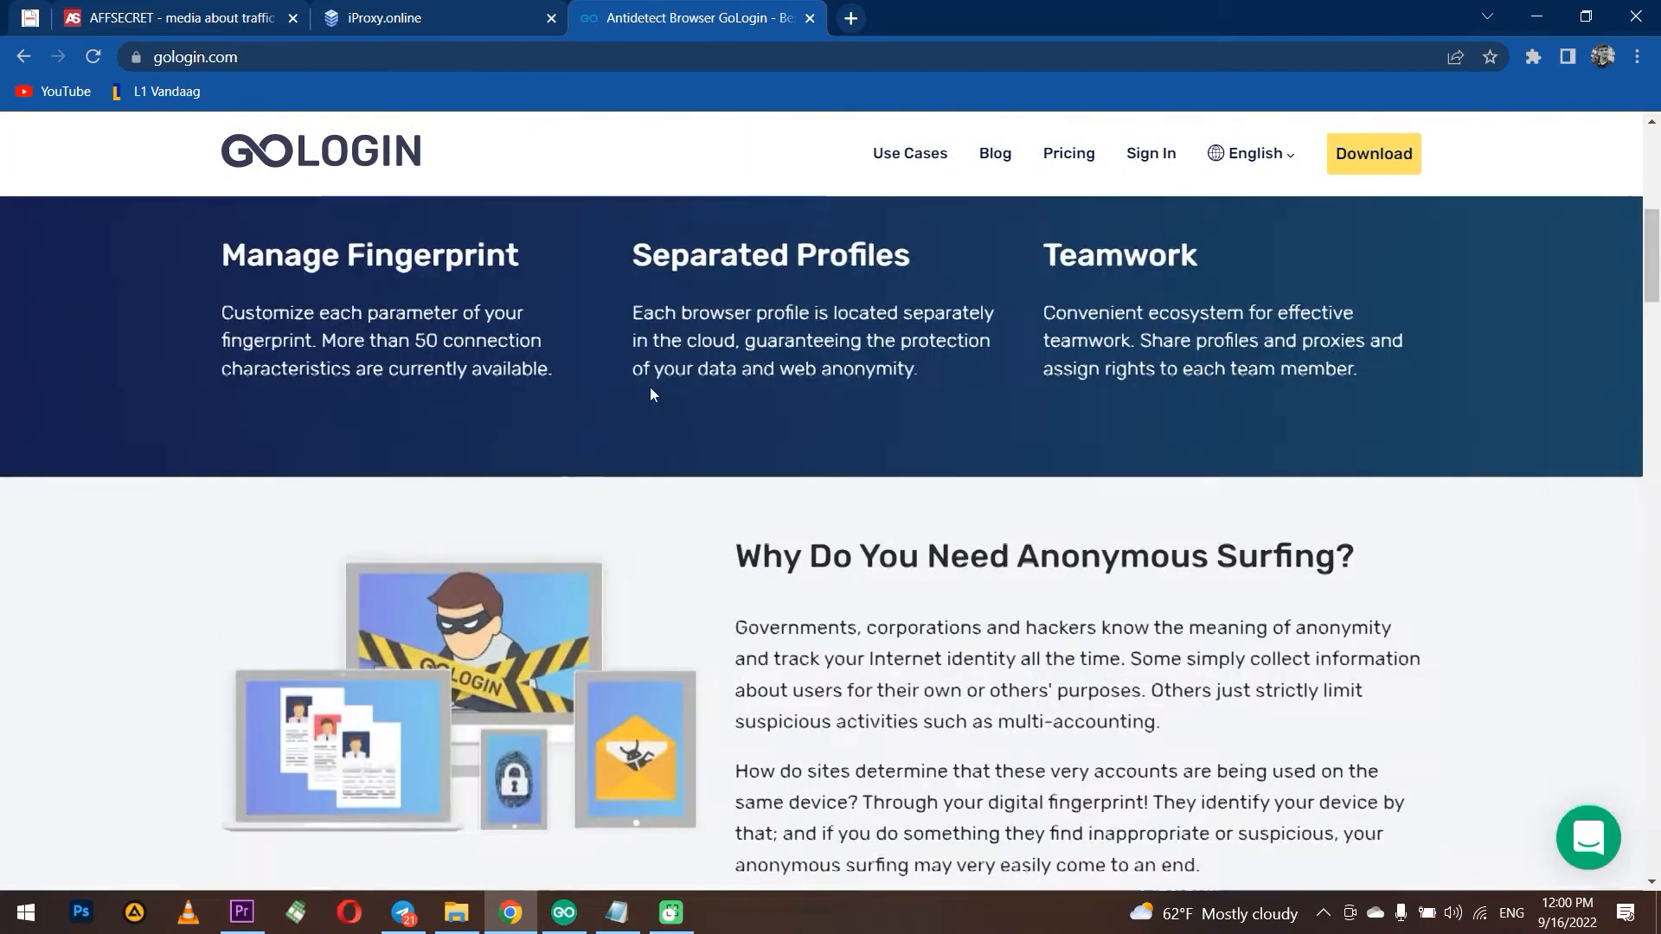
{"action": "scroll", "coordinate": [652, 386], "scroll_direction": "up", "scroll_amount": 5}
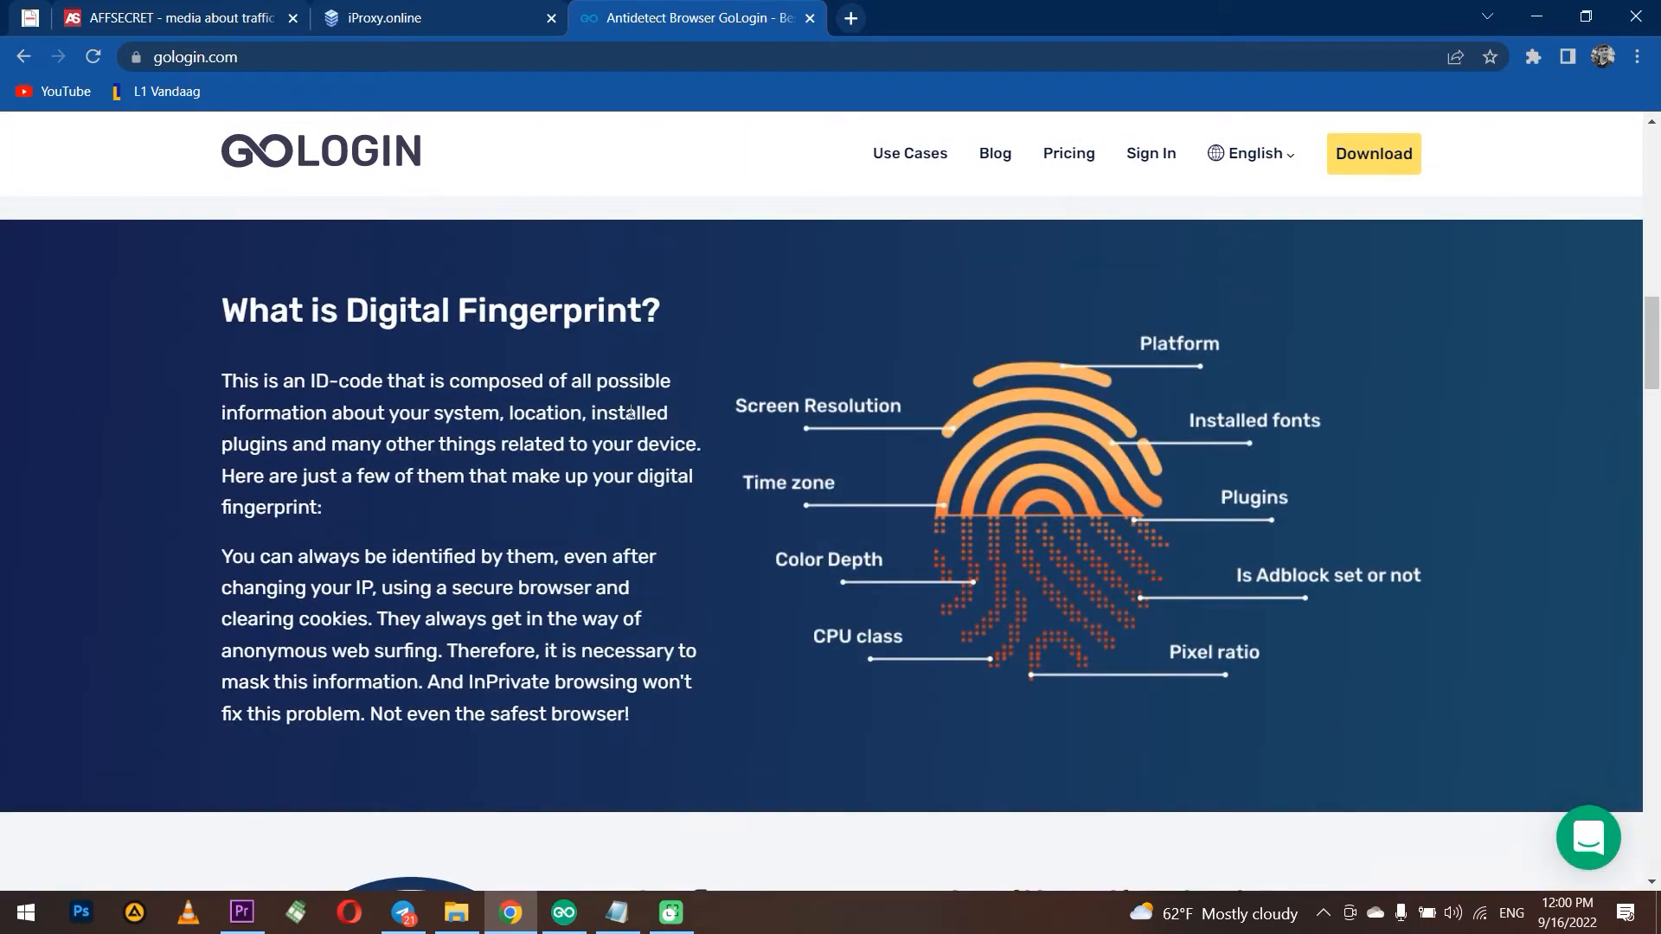
{"action": "scroll", "coordinate": [630, 412], "scroll_direction": "down", "scroll_amount": 20}
{"action": "scroll", "coordinate": [580, 449], "scroll_direction": "up", "scroll_amount": 4}
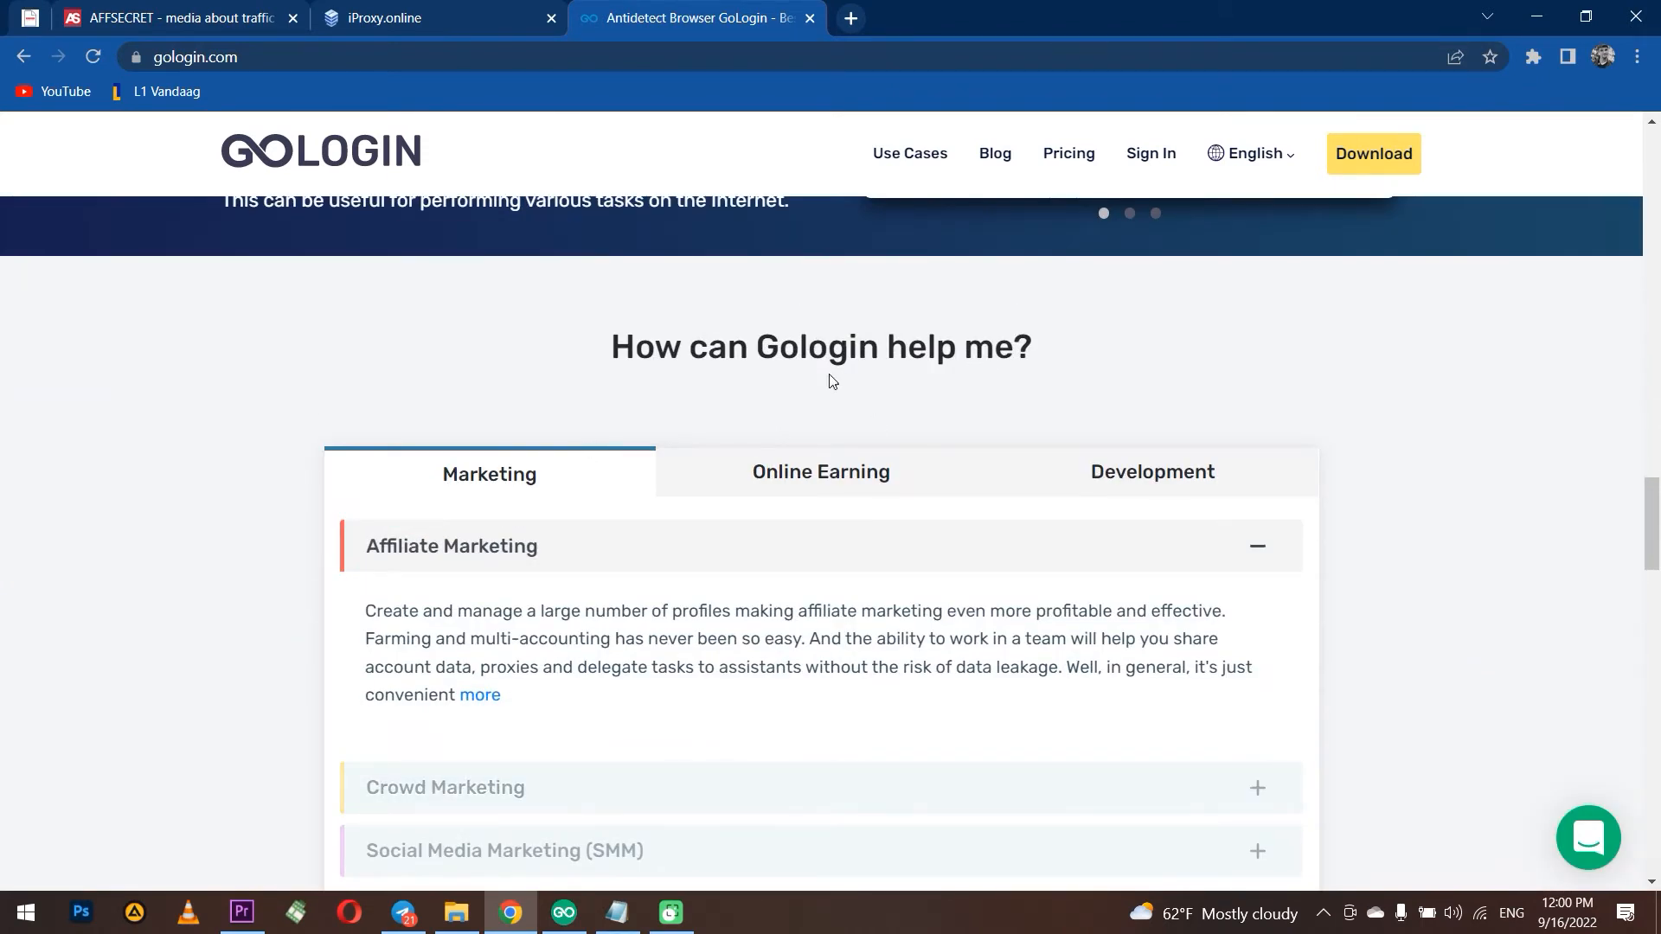
{"action": "scroll", "coordinate": [829, 372], "scroll_direction": "down", "scroll_amount": 6}
{"action": "scroll", "coordinate": [829, 375], "scroll_direction": "up", "scroll_amount": 20}
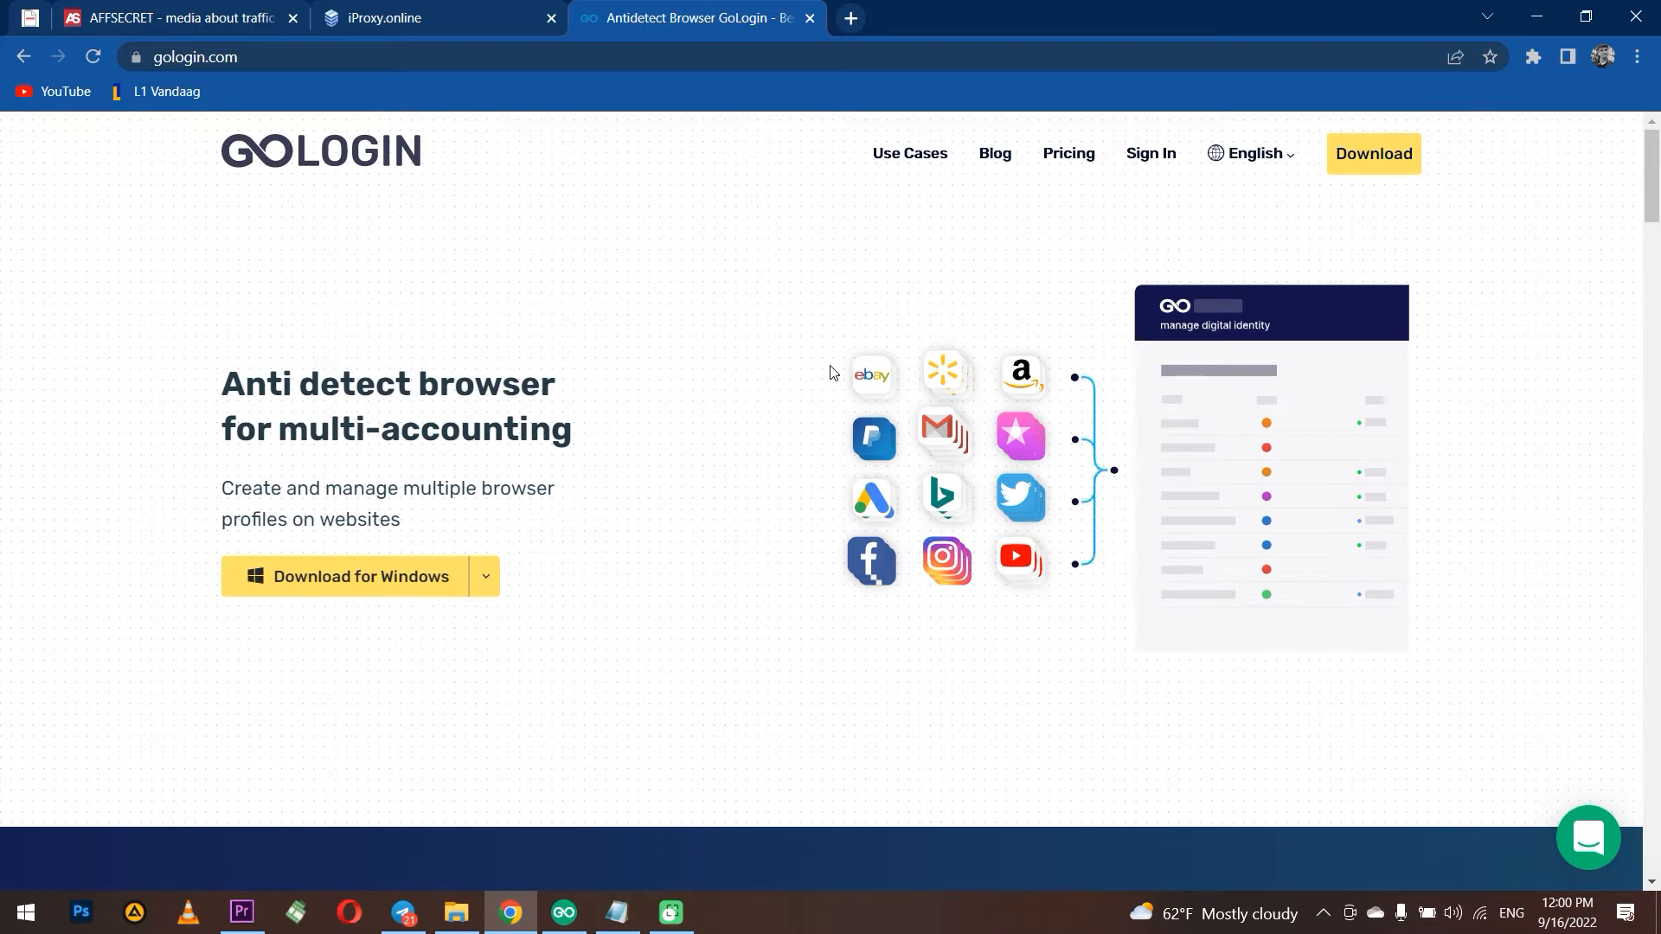
Switch to the GoLogin app and look through folder 1 and the full list of browser profiles
{"action": "left_click", "coordinate": [565, 912]}
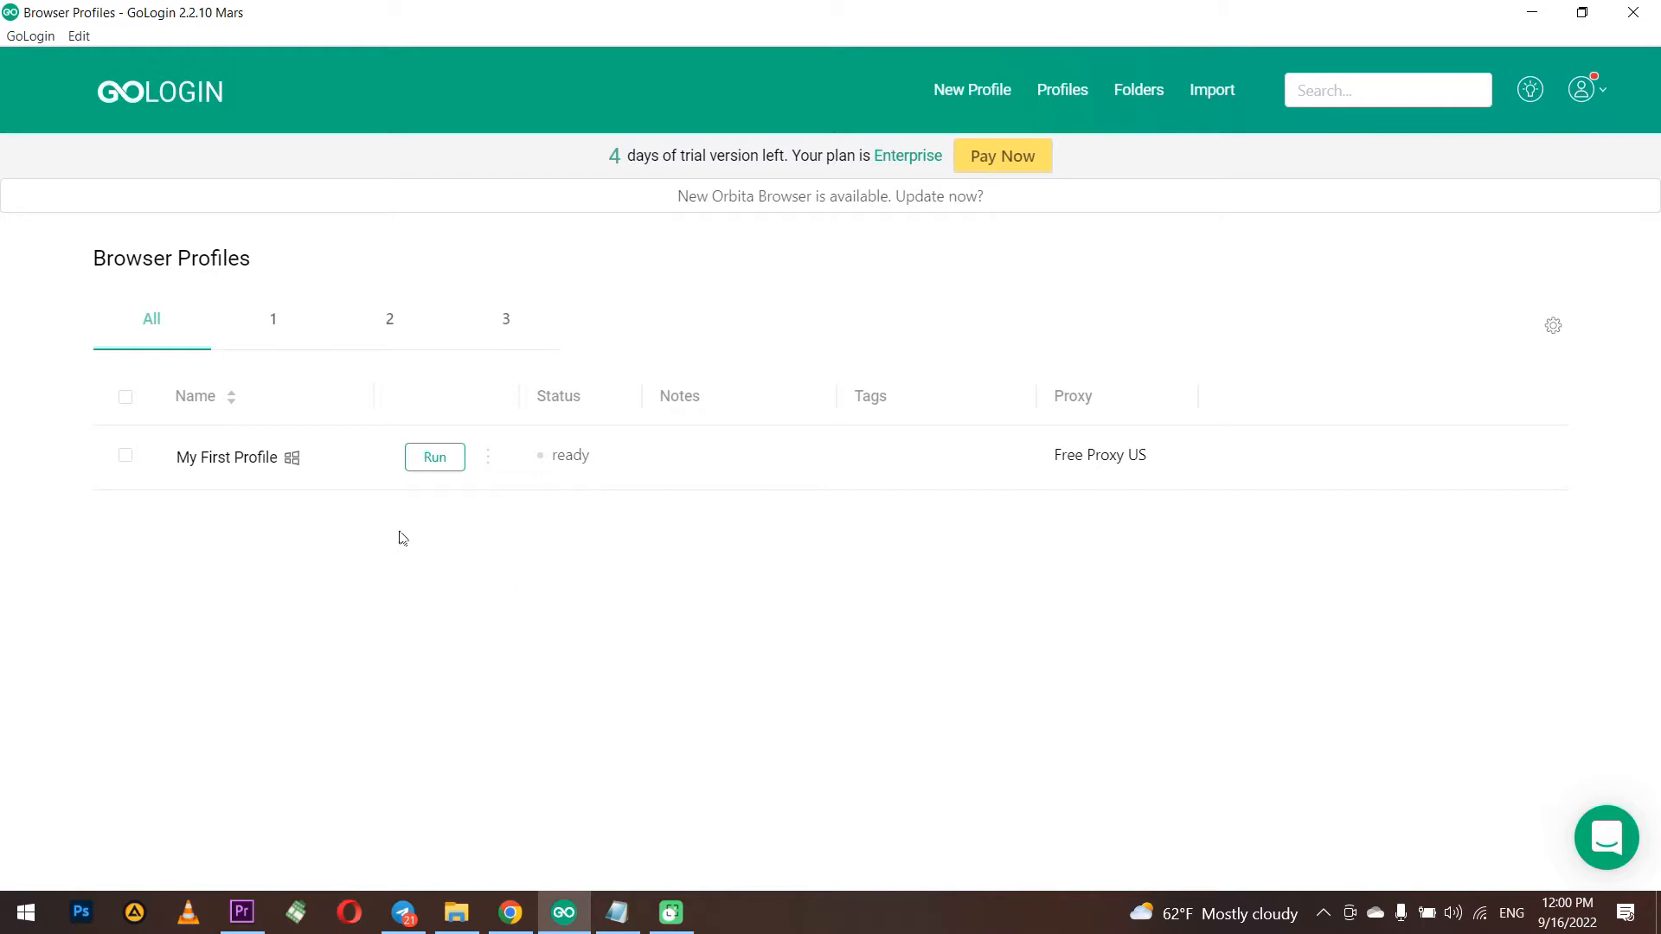
{"action": "left_click", "coordinate": [286, 331]}
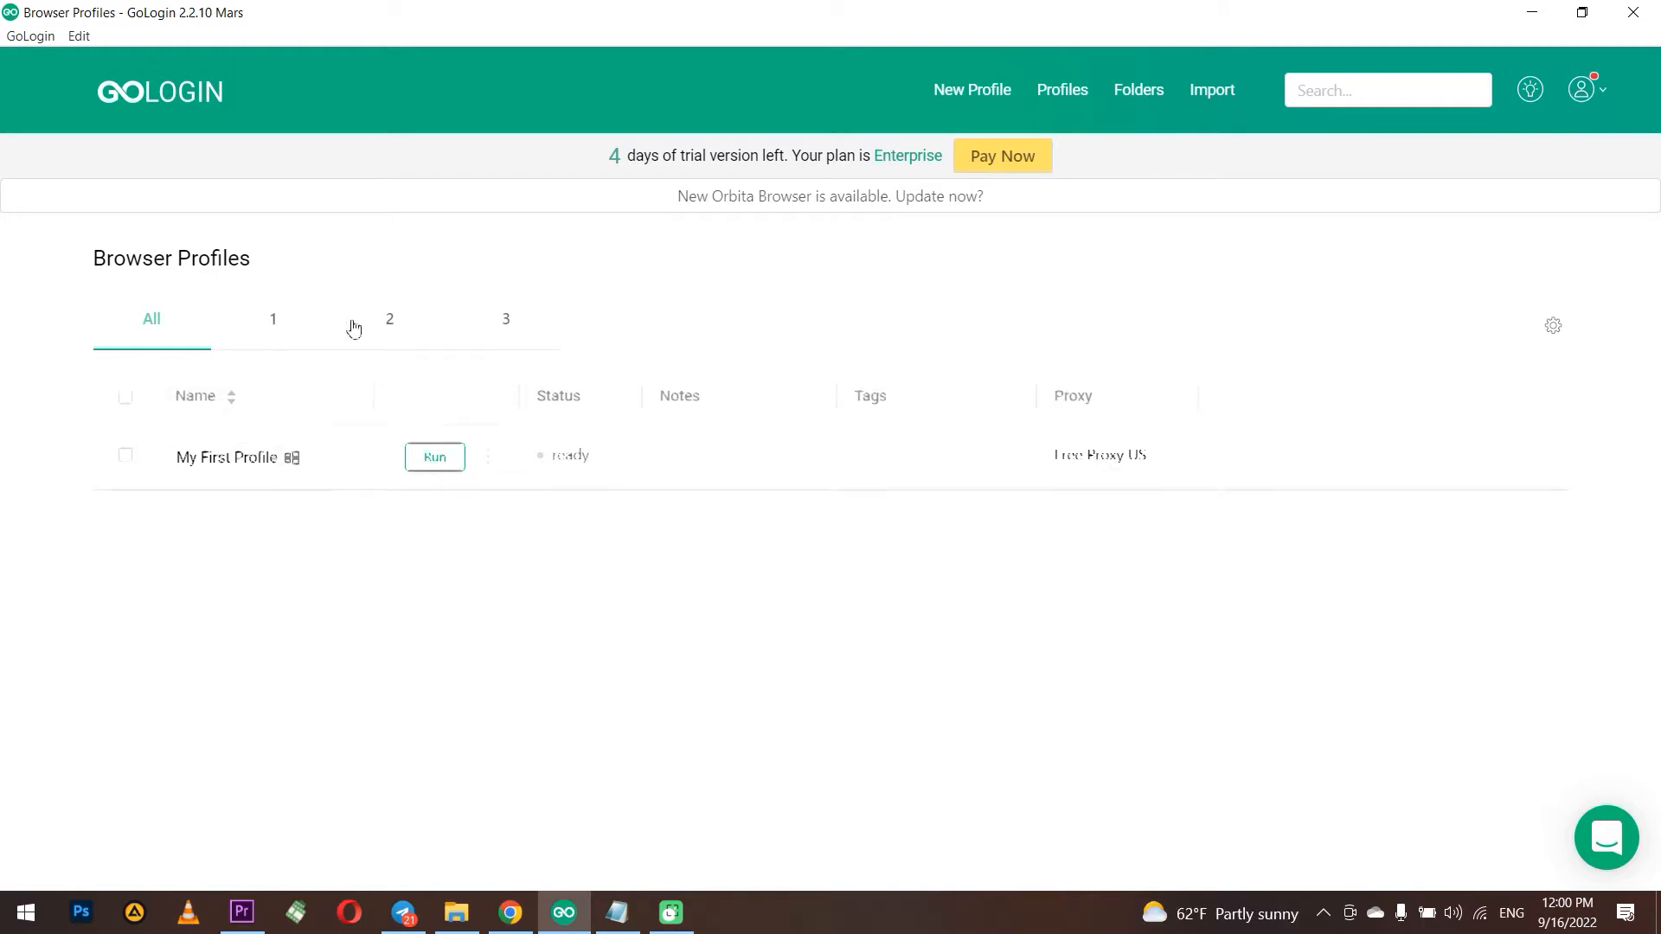
{"action": "left_click", "coordinate": [171, 325]}
{"action": "left_click", "coordinate": [1075, 95]}
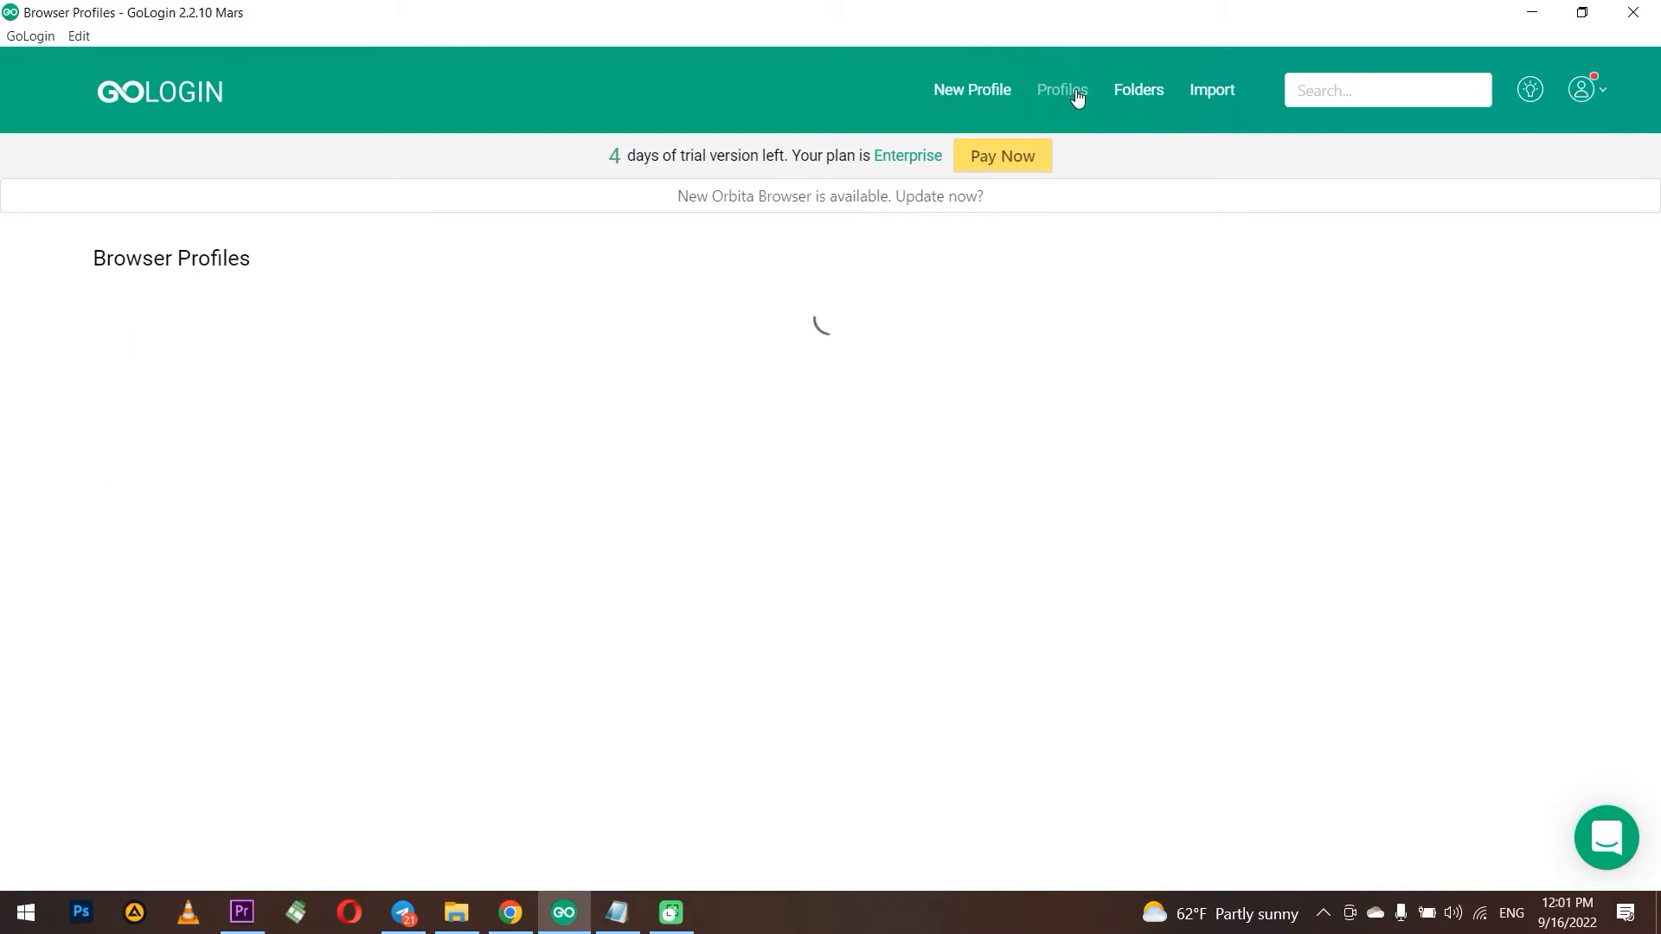
{"action": "left_click", "coordinate": [984, 95]}
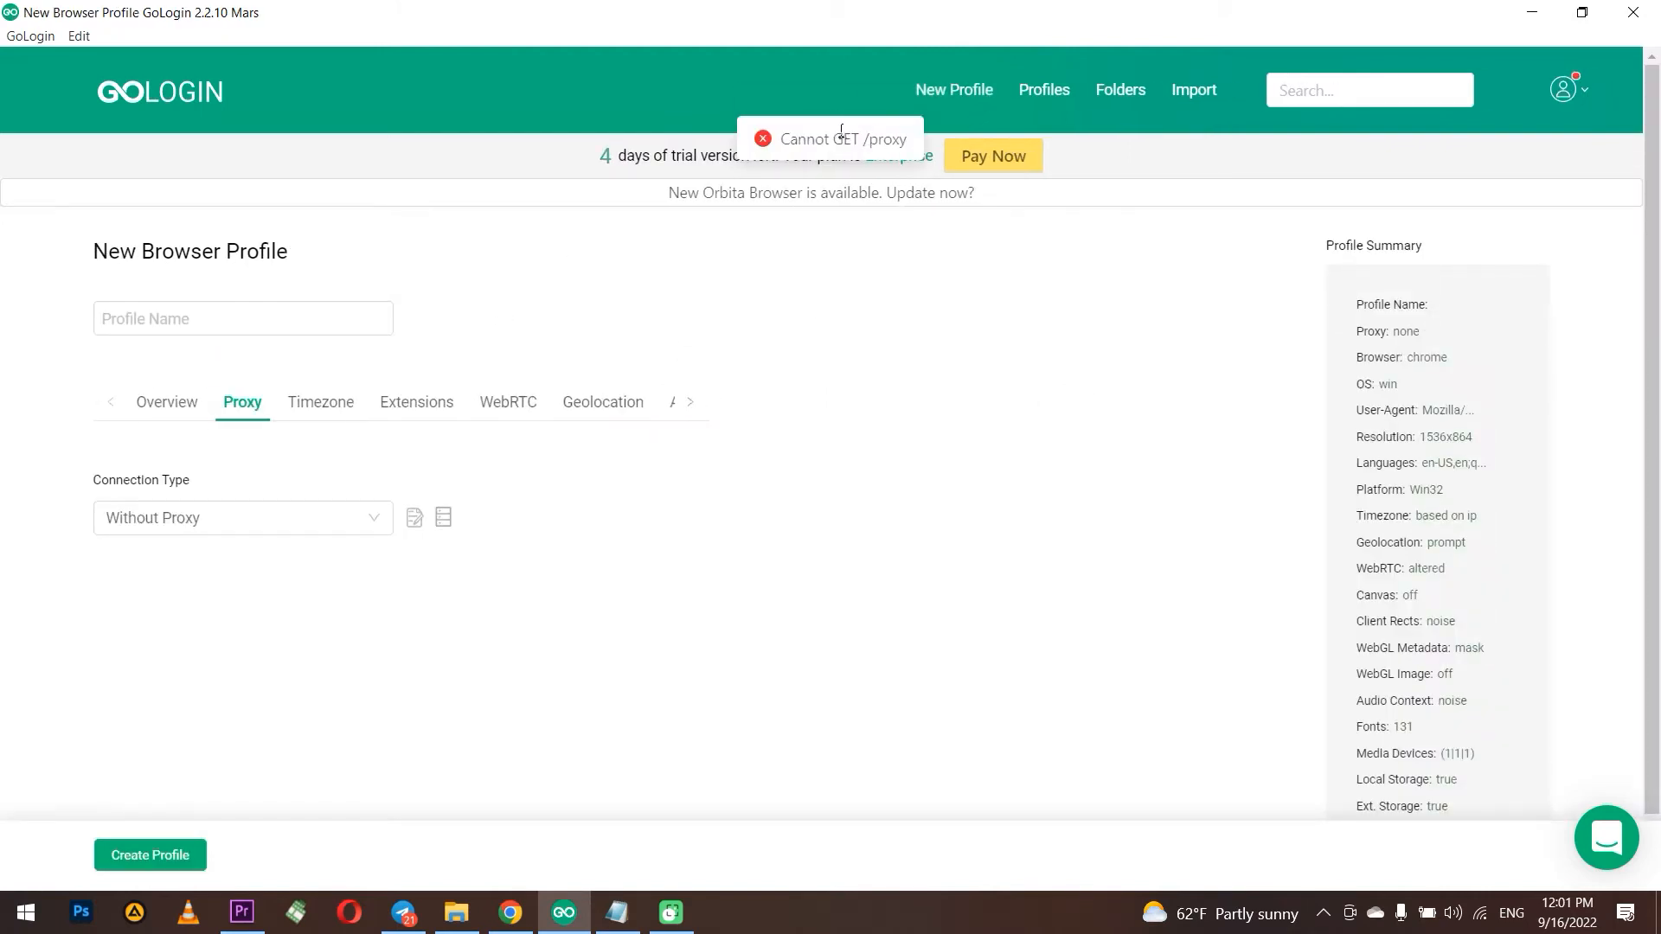
{"action": "left_click", "coordinate": [161, 95]}
{"action": "left_click_drag", "start_coordinate": [884, 138], "coordinate": [824, 139]}
{"action": "left_click", "coordinate": [763, 141]}
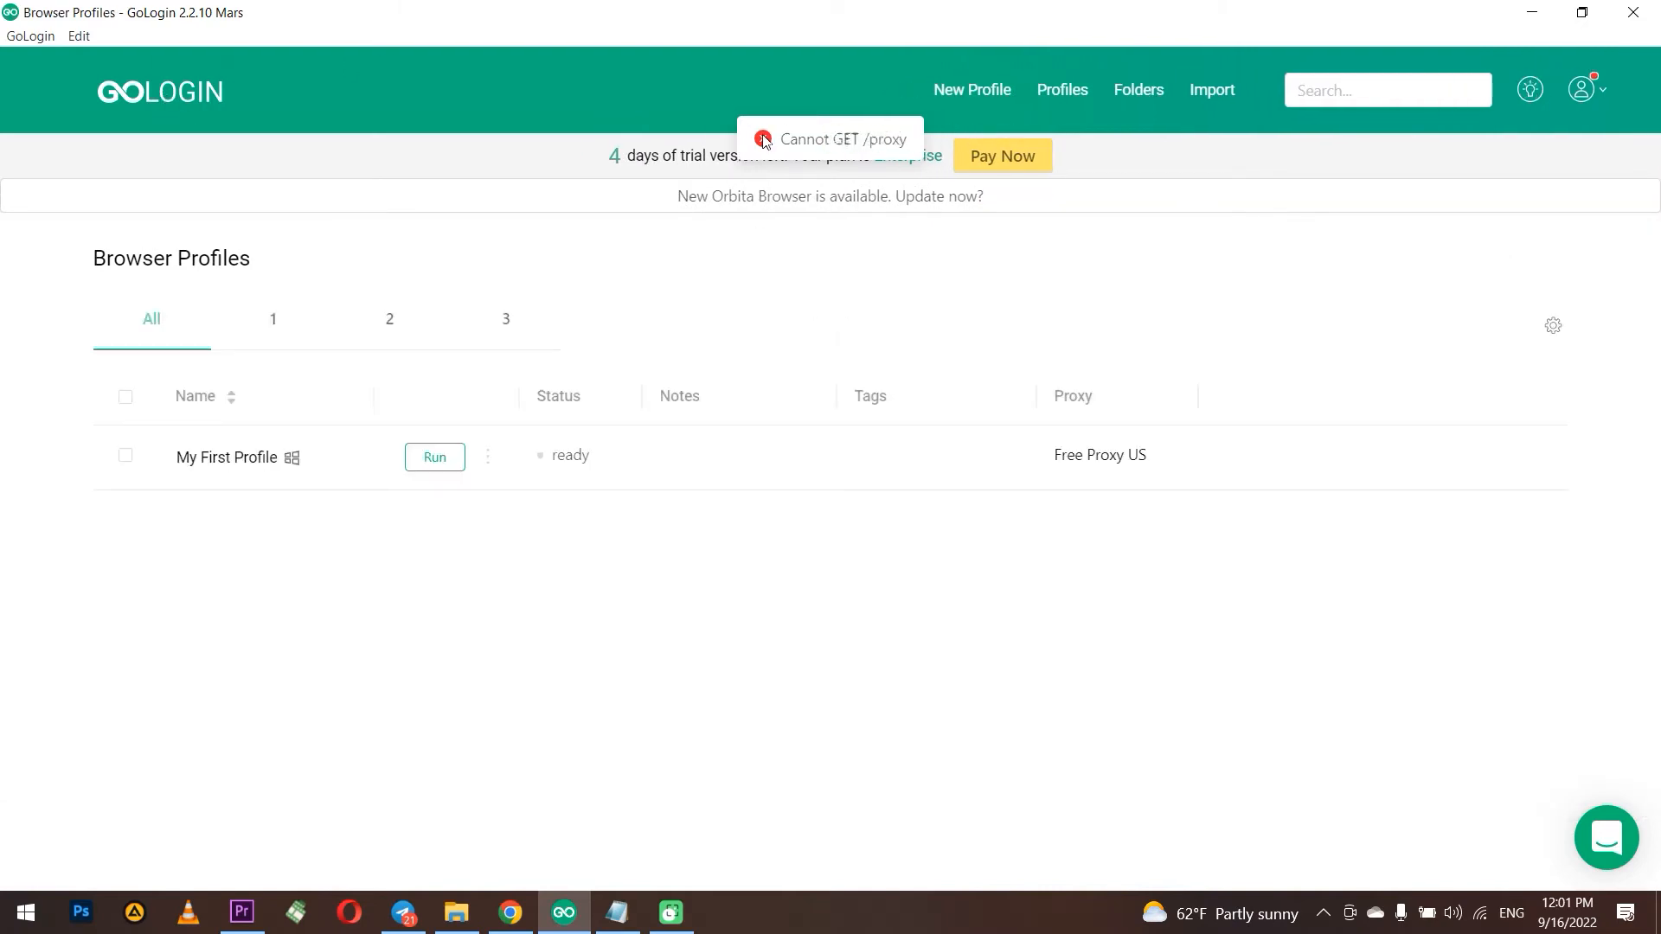
Start a new browser profile and examine the fingerprint parameters listed in its profile summary
{"action": "left_click", "coordinate": [976, 102]}
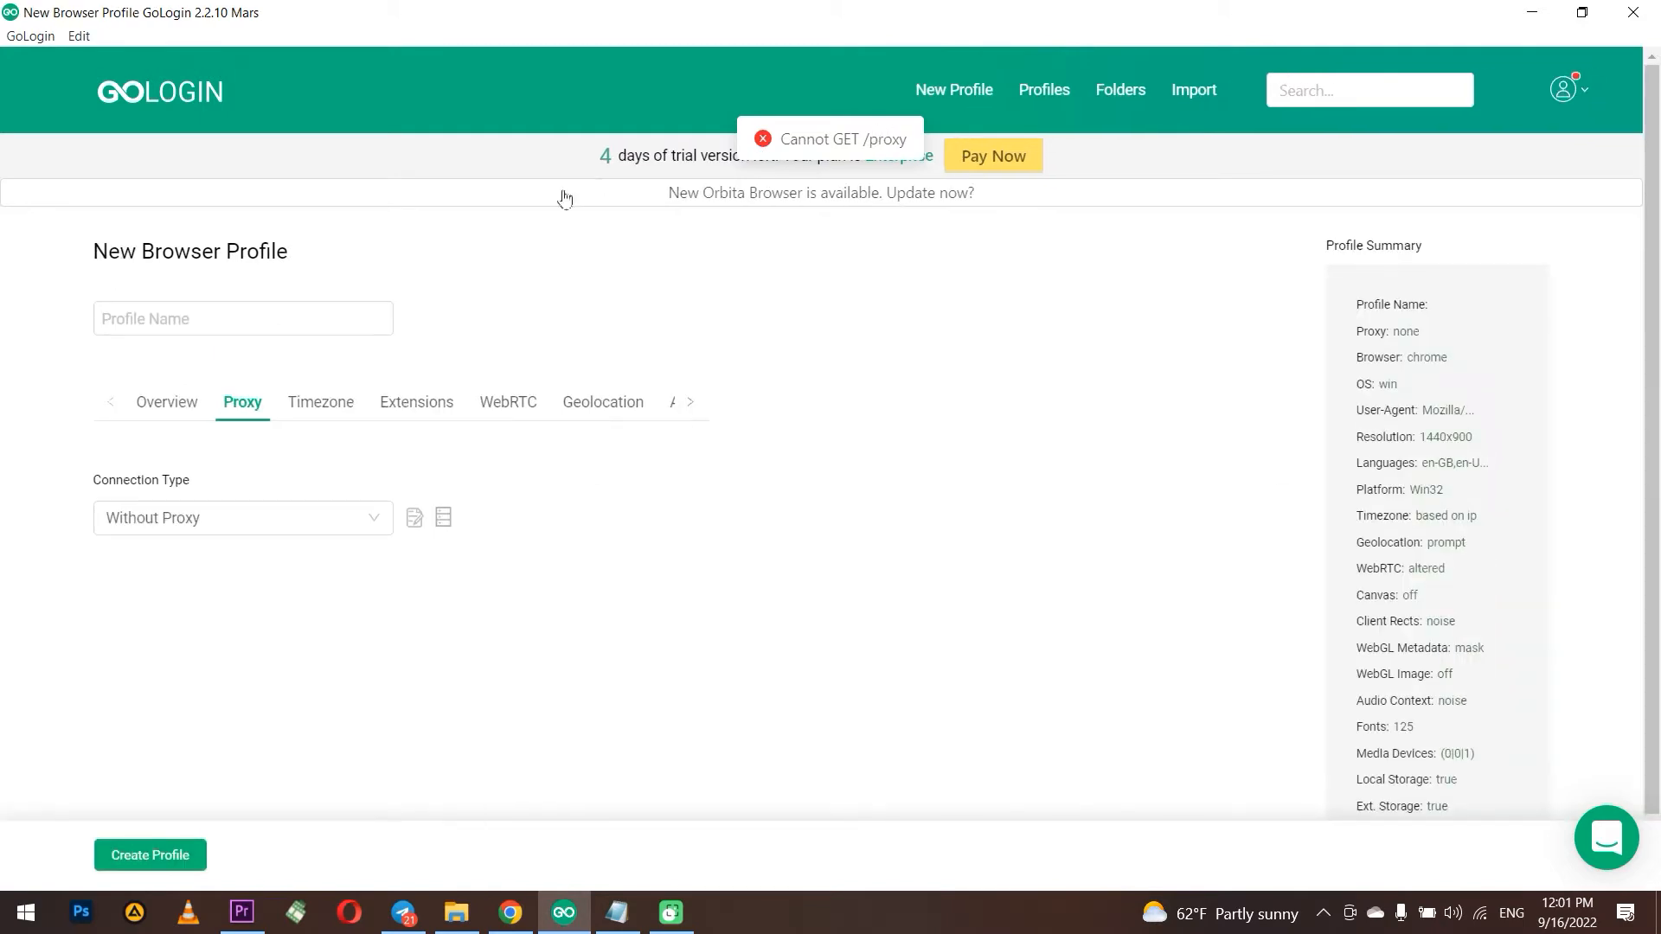
{"action": "left_click", "coordinate": [238, 313]}
{"action": "scroll", "coordinate": [1406, 415], "scroll_direction": "down", "scroll_amount": 1}
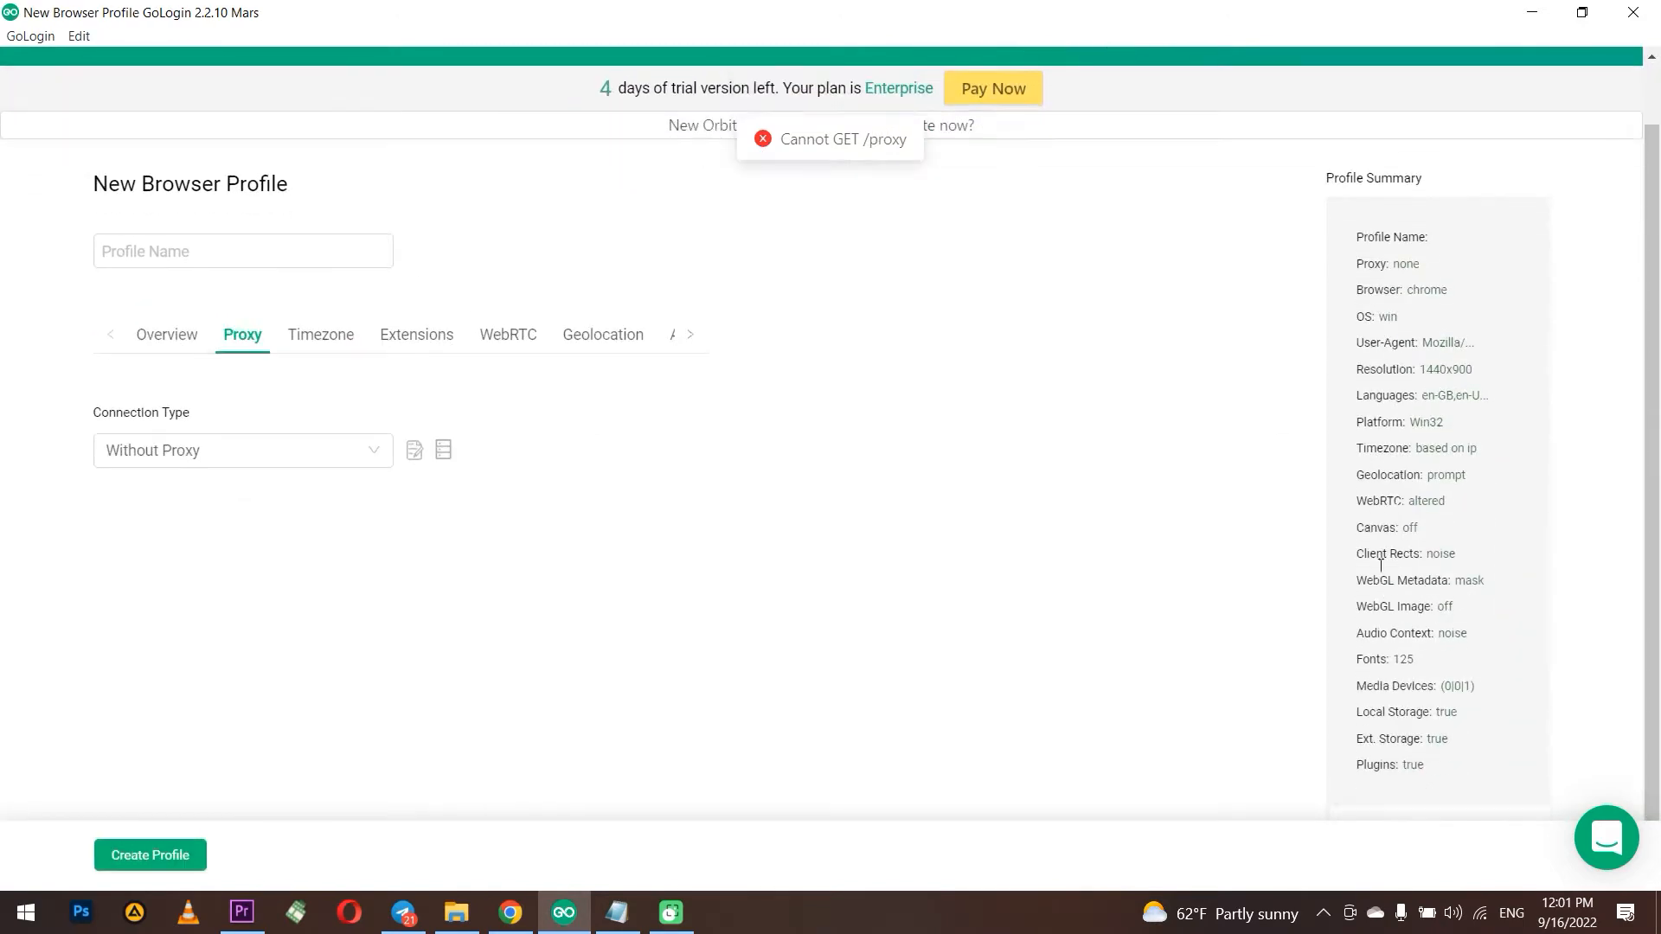
{"action": "left_click_drag", "start_coordinate": [1355, 236], "coordinate": [1434, 692]}
{"action": "left_click", "coordinate": [1180, 568]}
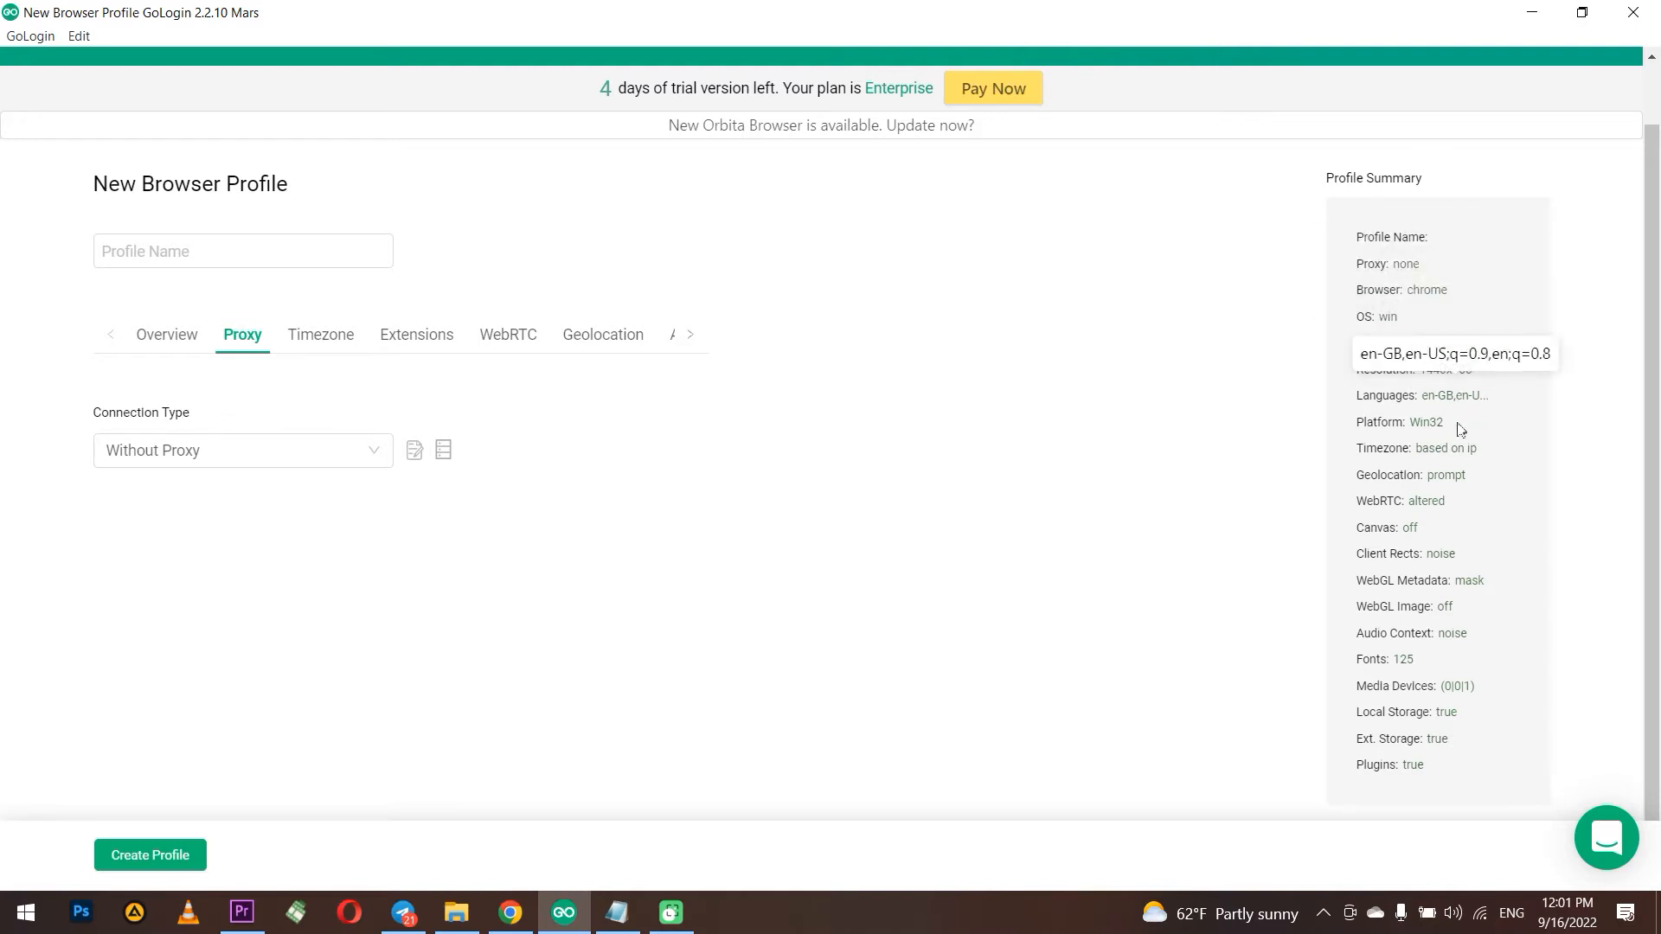
Open the new profile's overview settings and name the profile 123454
{"action": "scroll", "coordinate": [666, 474], "scroll_direction": "up", "scroll_amount": 2}
{"action": "left_click", "coordinate": [147, 408]}
{"action": "left_click", "coordinate": [181, 318]}
{"action": "type", "text": "123454"}
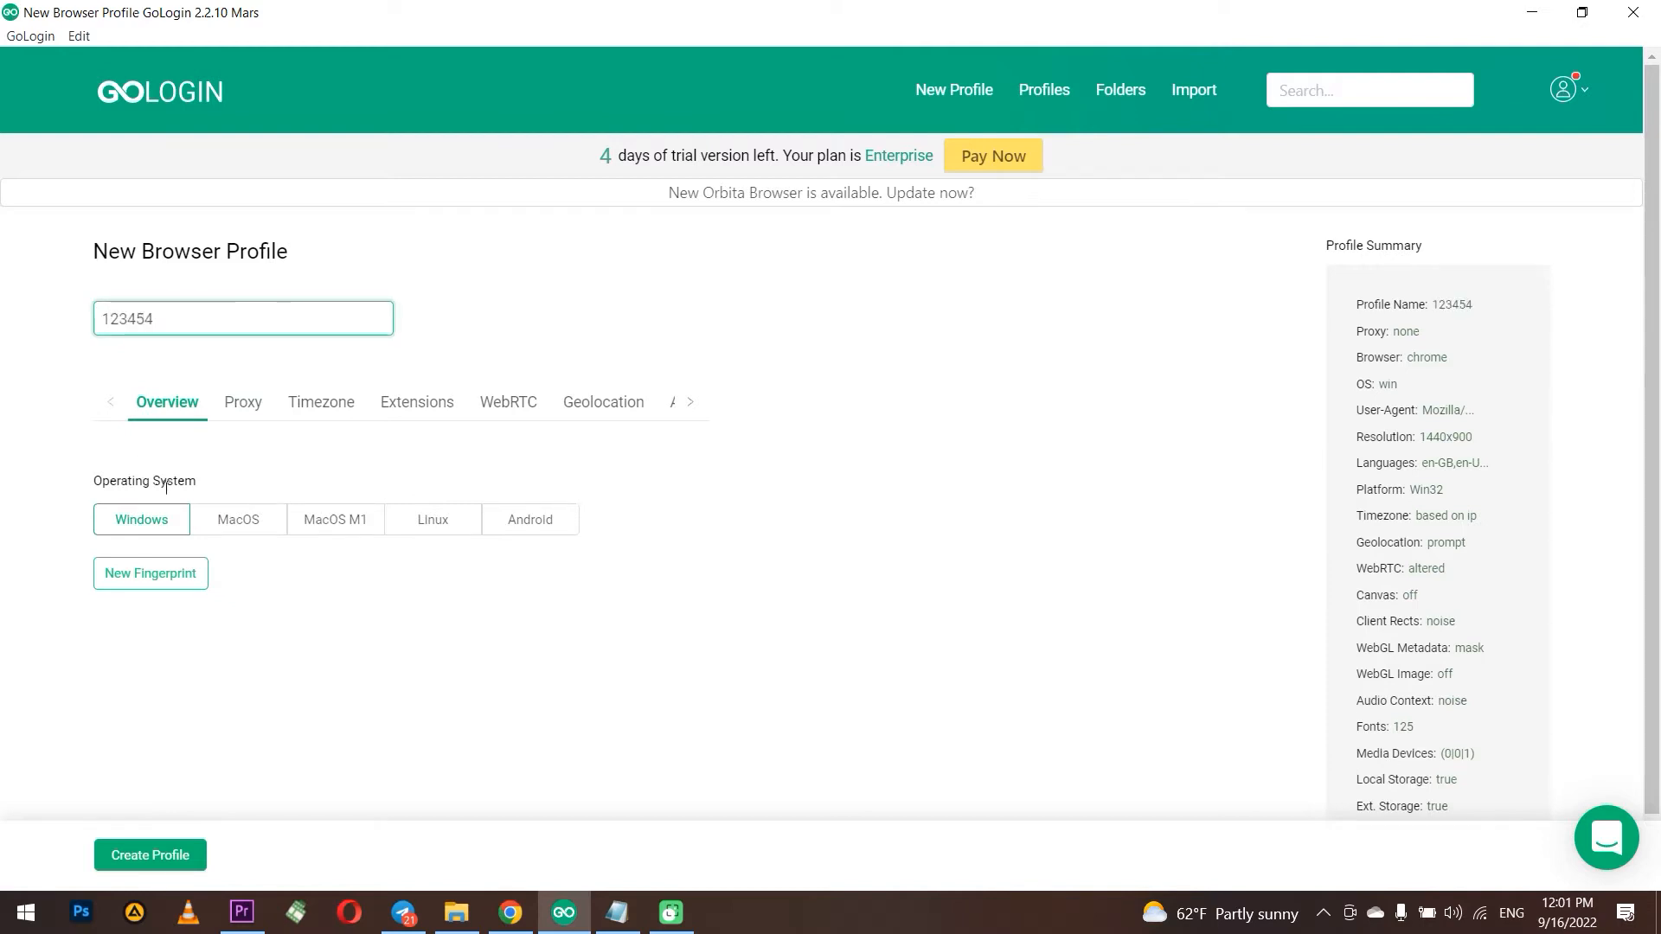
Try the MacOS, MacOS M1, Linux and Android operating systems for the profile and return to Windows
{"action": "left_click", "coordinate": [234, 520]}
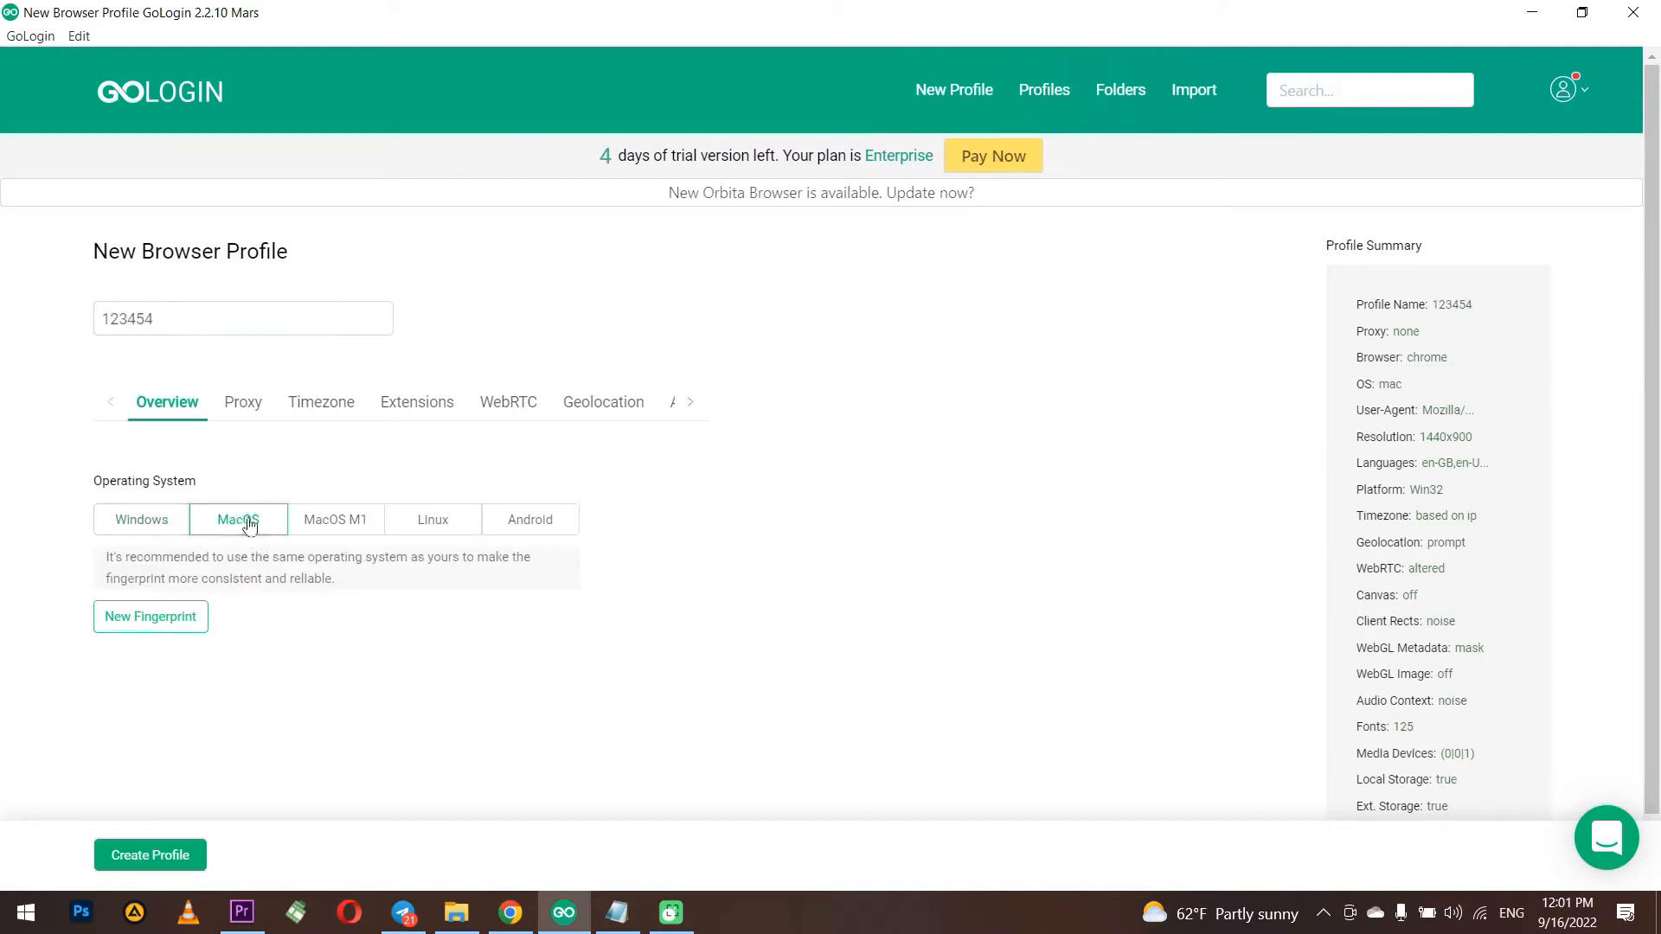
{"action": "left_click", "coordinate": [341, 522]}
{"action": "left_click", "coordinate": [428, 526]}
{"action": "left_click", "coordinate": [521, 521]}
{"action": "left_click", "coordinate": [438, 524]}
{"action": "left_click", "coordinate": [339, 521]}
{"action": "left_click", "coordinate": [260, 524]}
{"action": "left_click", "coordinate": [135, 519]}
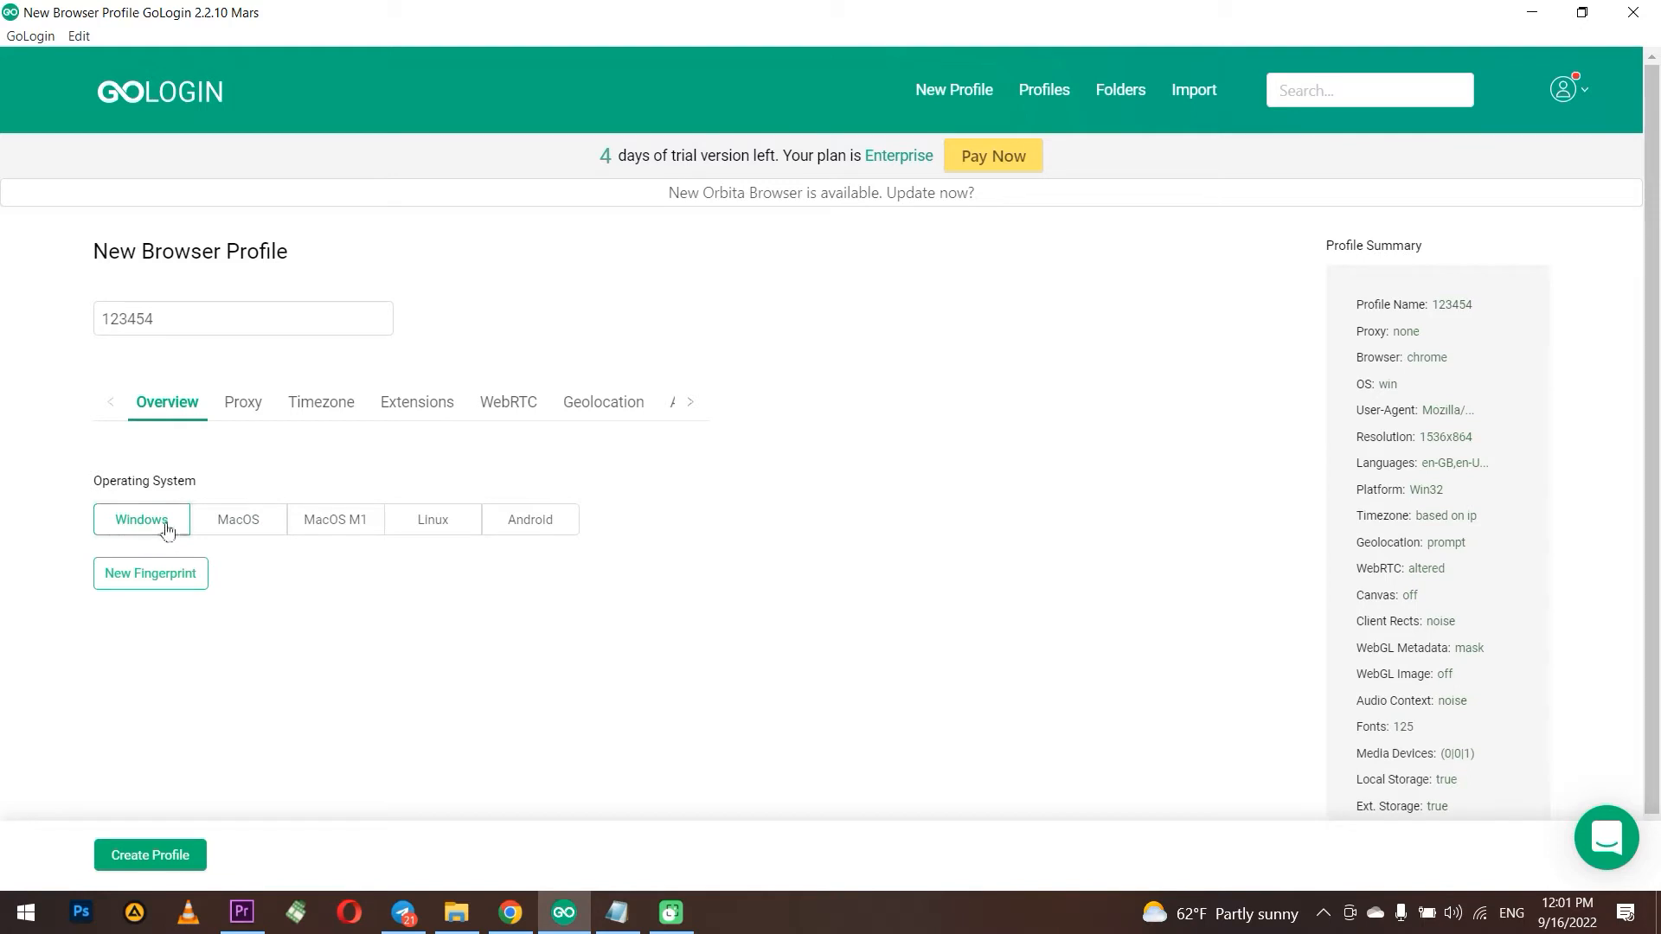
Set the profile's operating system to MacOS M1 and highlight the recommendation about matching the user's own system
{"action": "left_click", "coordinate": [268, 523]}
{"action": "left_click", "coordinate": [336, 523]}
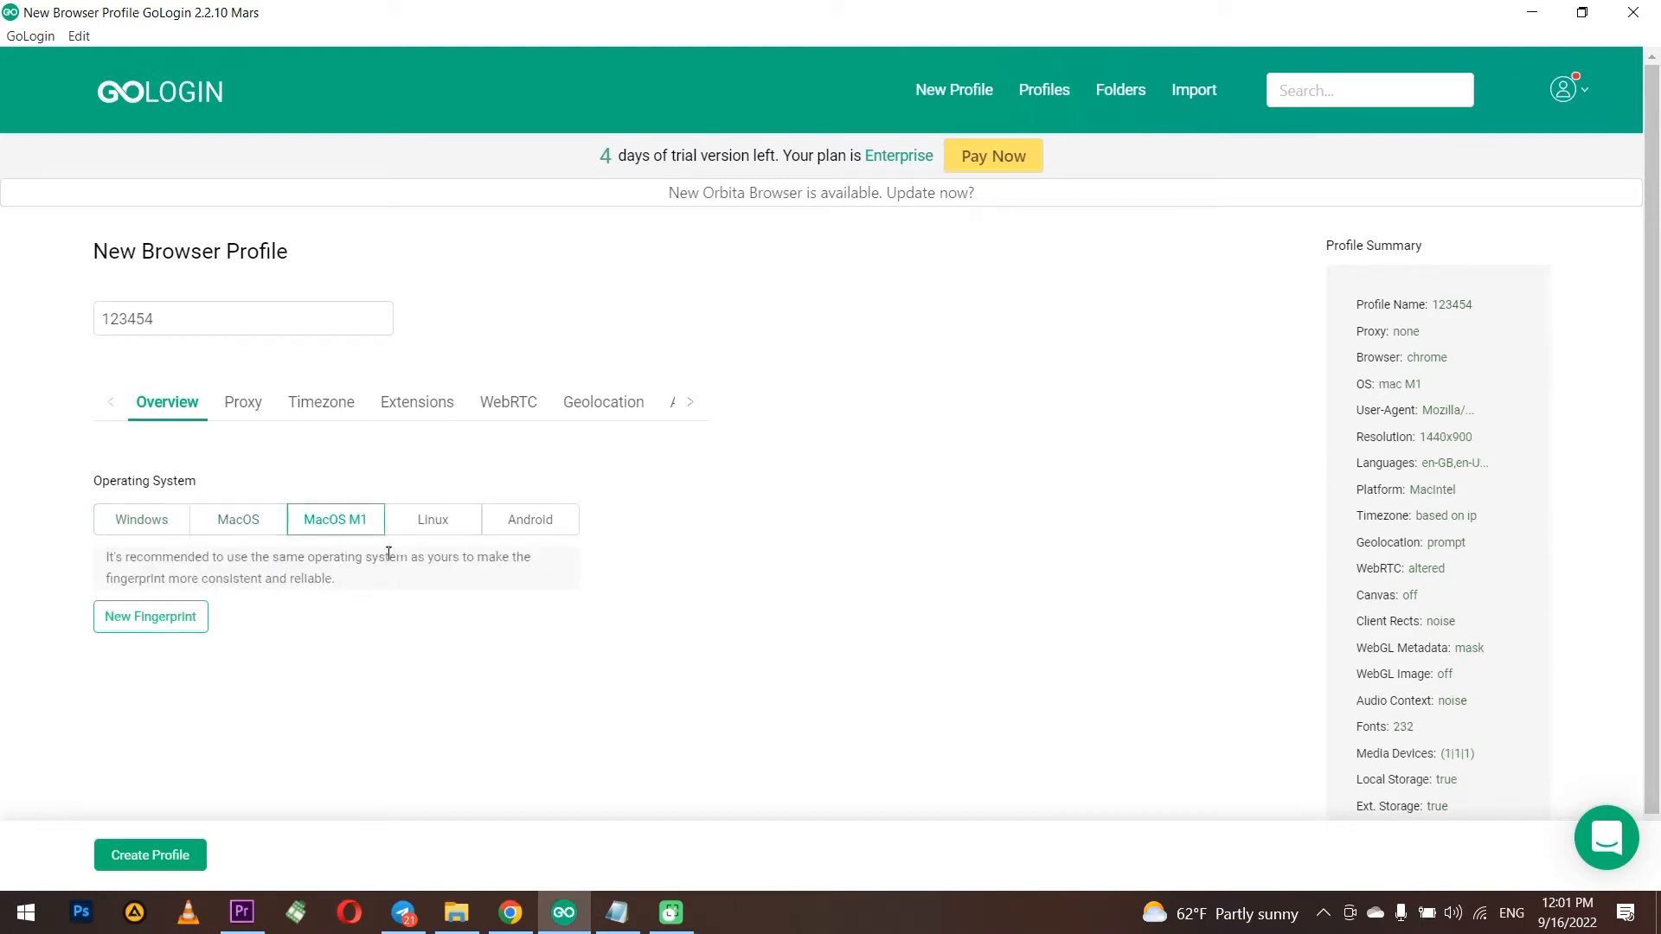
{"action": "left_click_drag", "start_coordinate": [338, 580], "coordinate": [107, 567]}
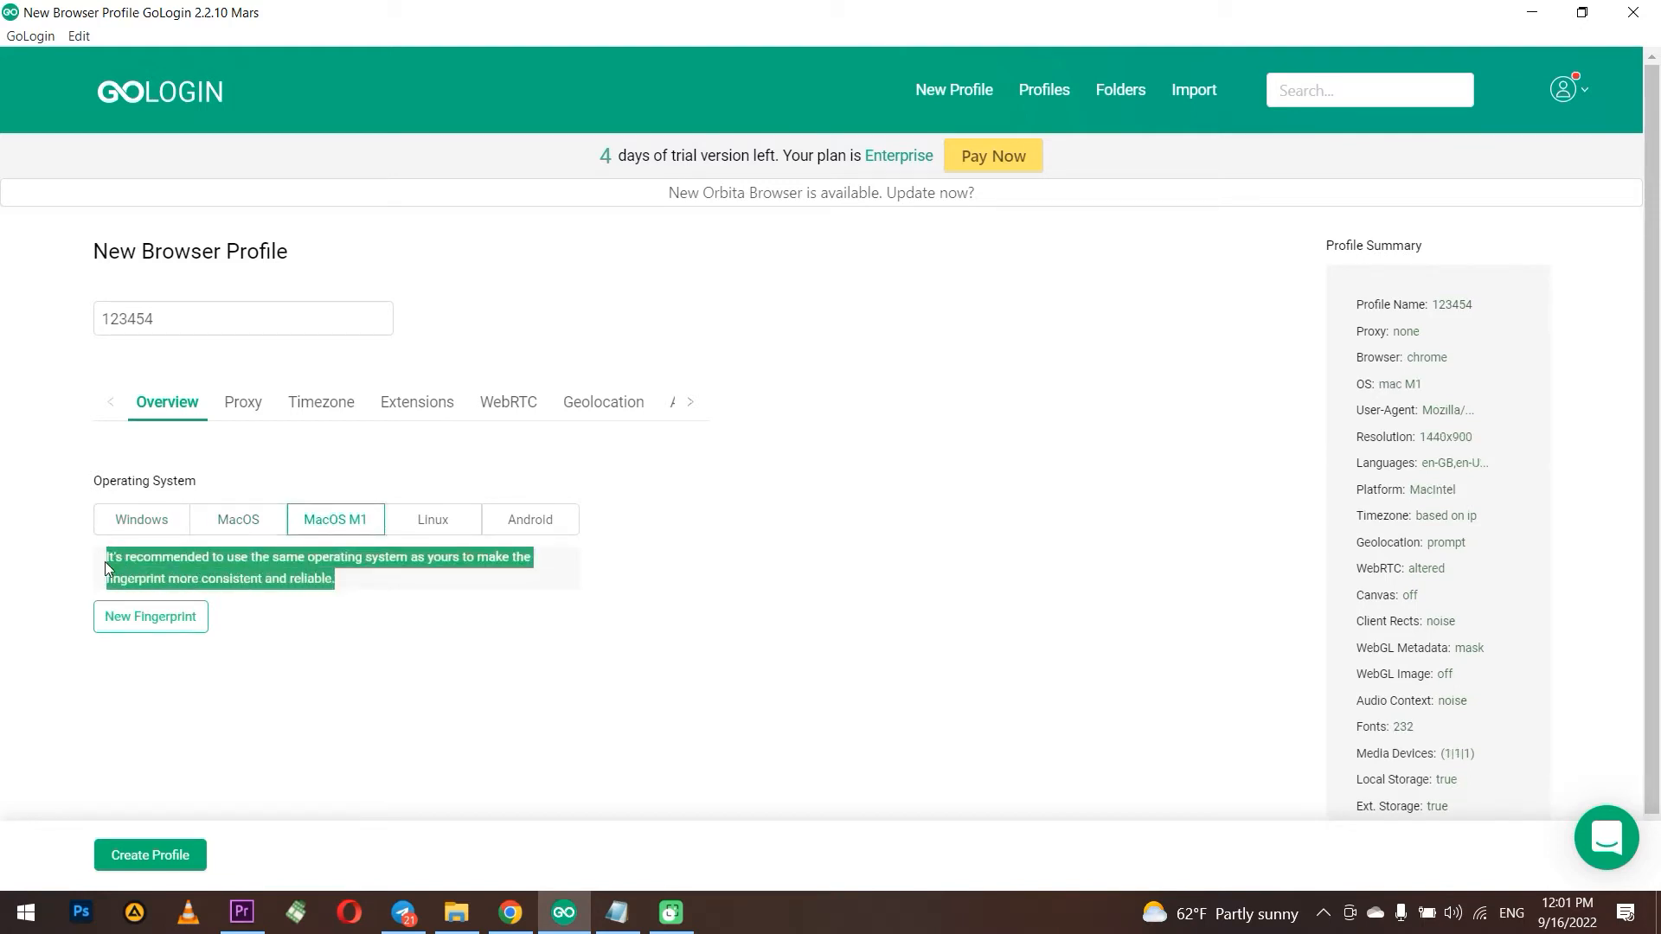
Set the profile's operating system back to Windows and review the connection types offered in its proxy settings
{"action": "left_click", "coordinate": [323, 622]}
{"action": "left_click", "coordinate": [145, 526]}
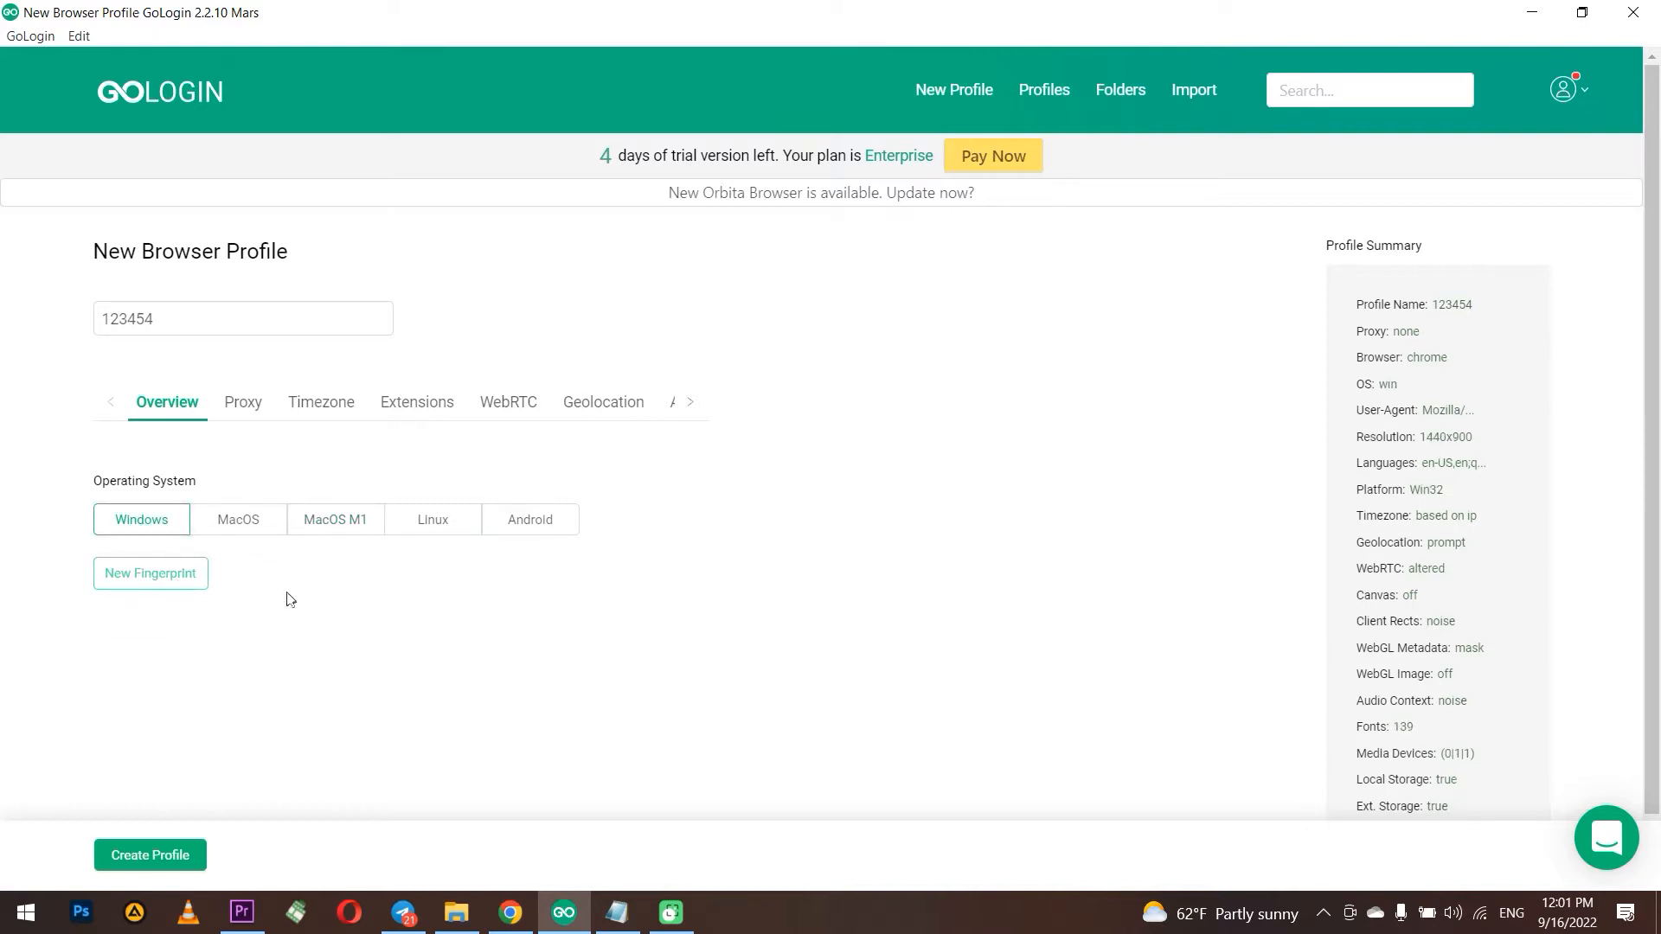
{"action": "left_click", "coordinate": [243, 413]}
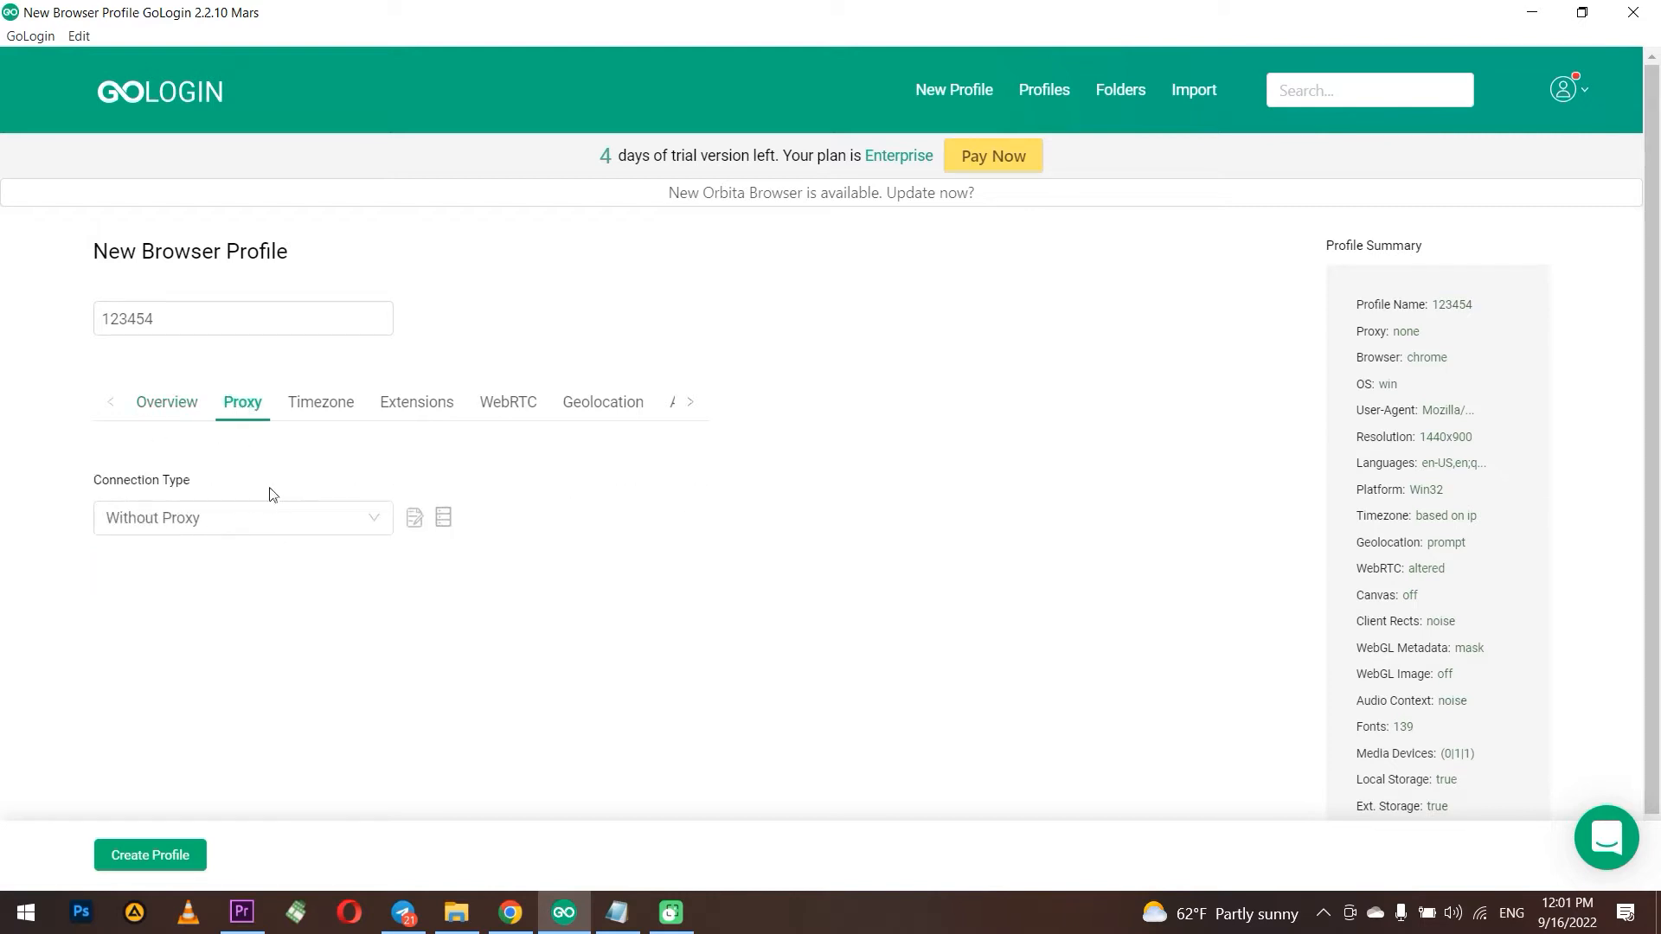
{"action": "left_click", "coordinate": [326, 521]}
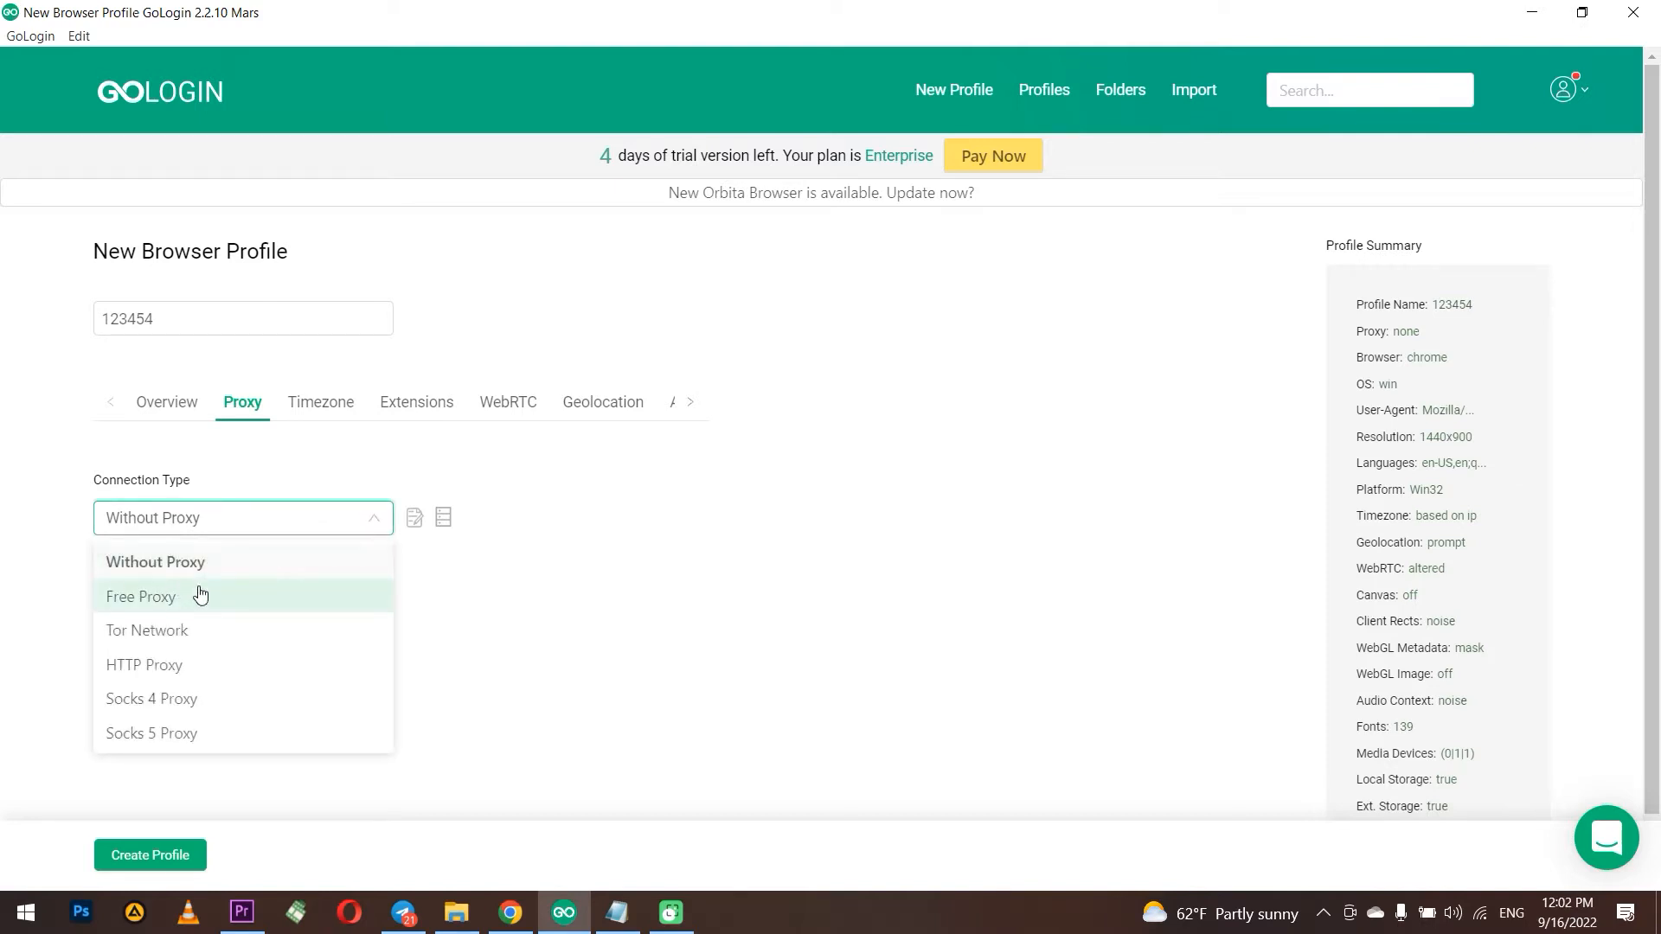
{"action": "left_click", "coordinate": [173, 526]}
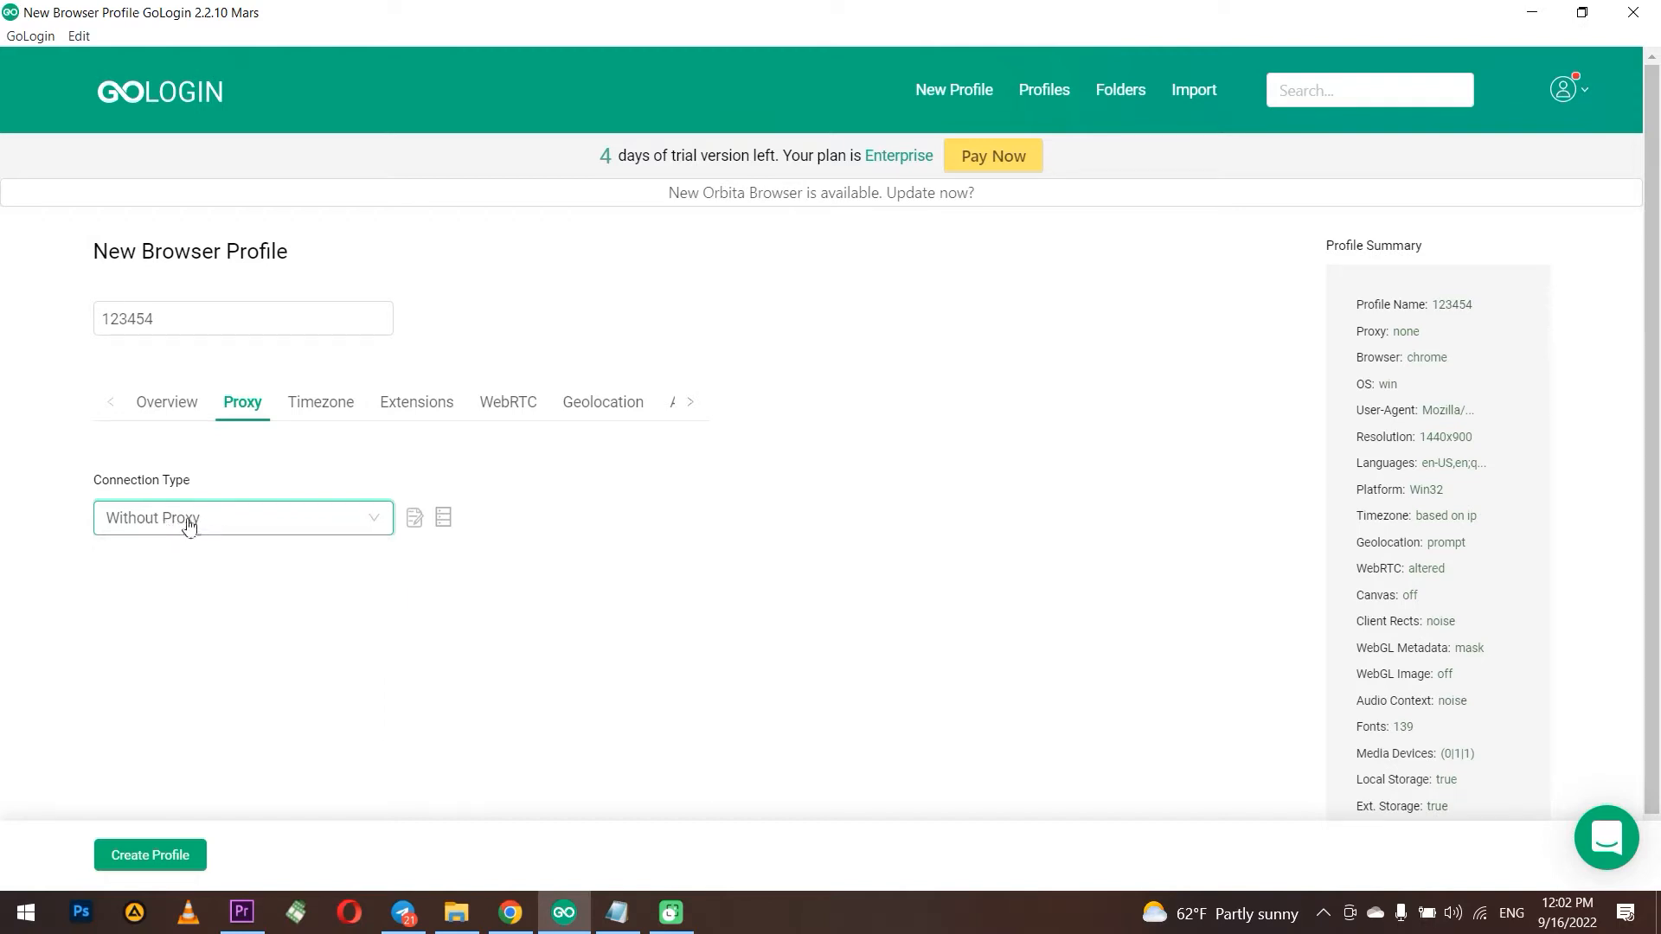
Try the Free Proxy connection type and review the countries available for it
{"action": "left_click", "coordinate": [198, 528]}
{"action": "left_click", "coordinate": [163, 597]}
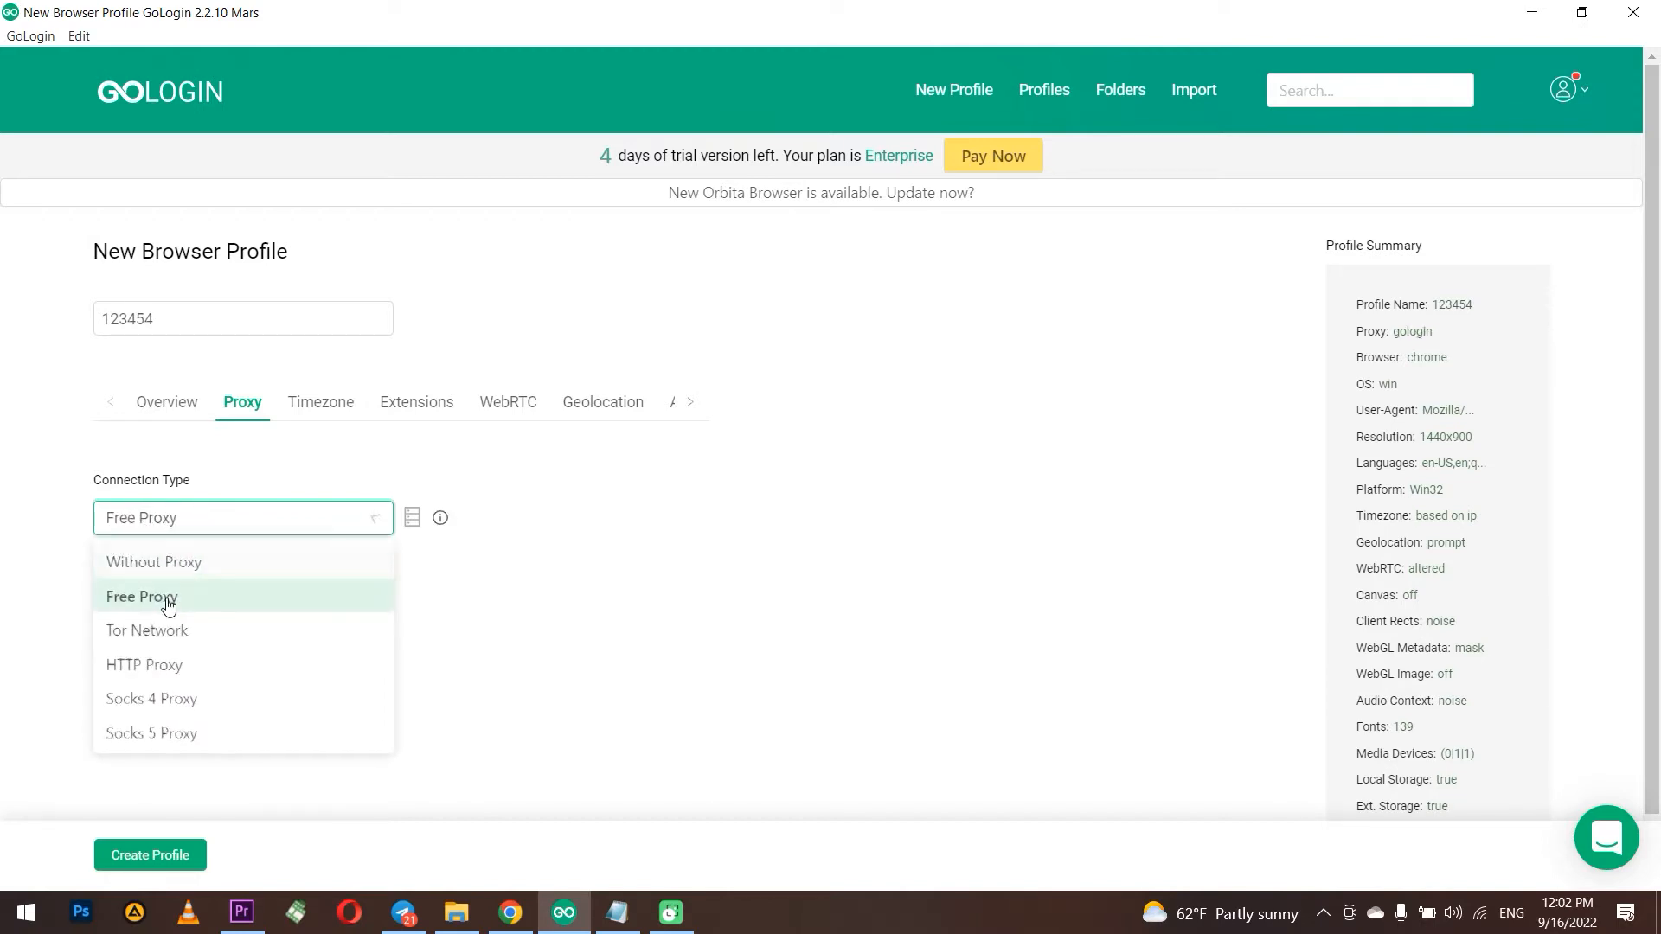
{"action": "scroll", "coordinate": [199, 613], "scroll_direction": "down", "scroll_amount": 1}
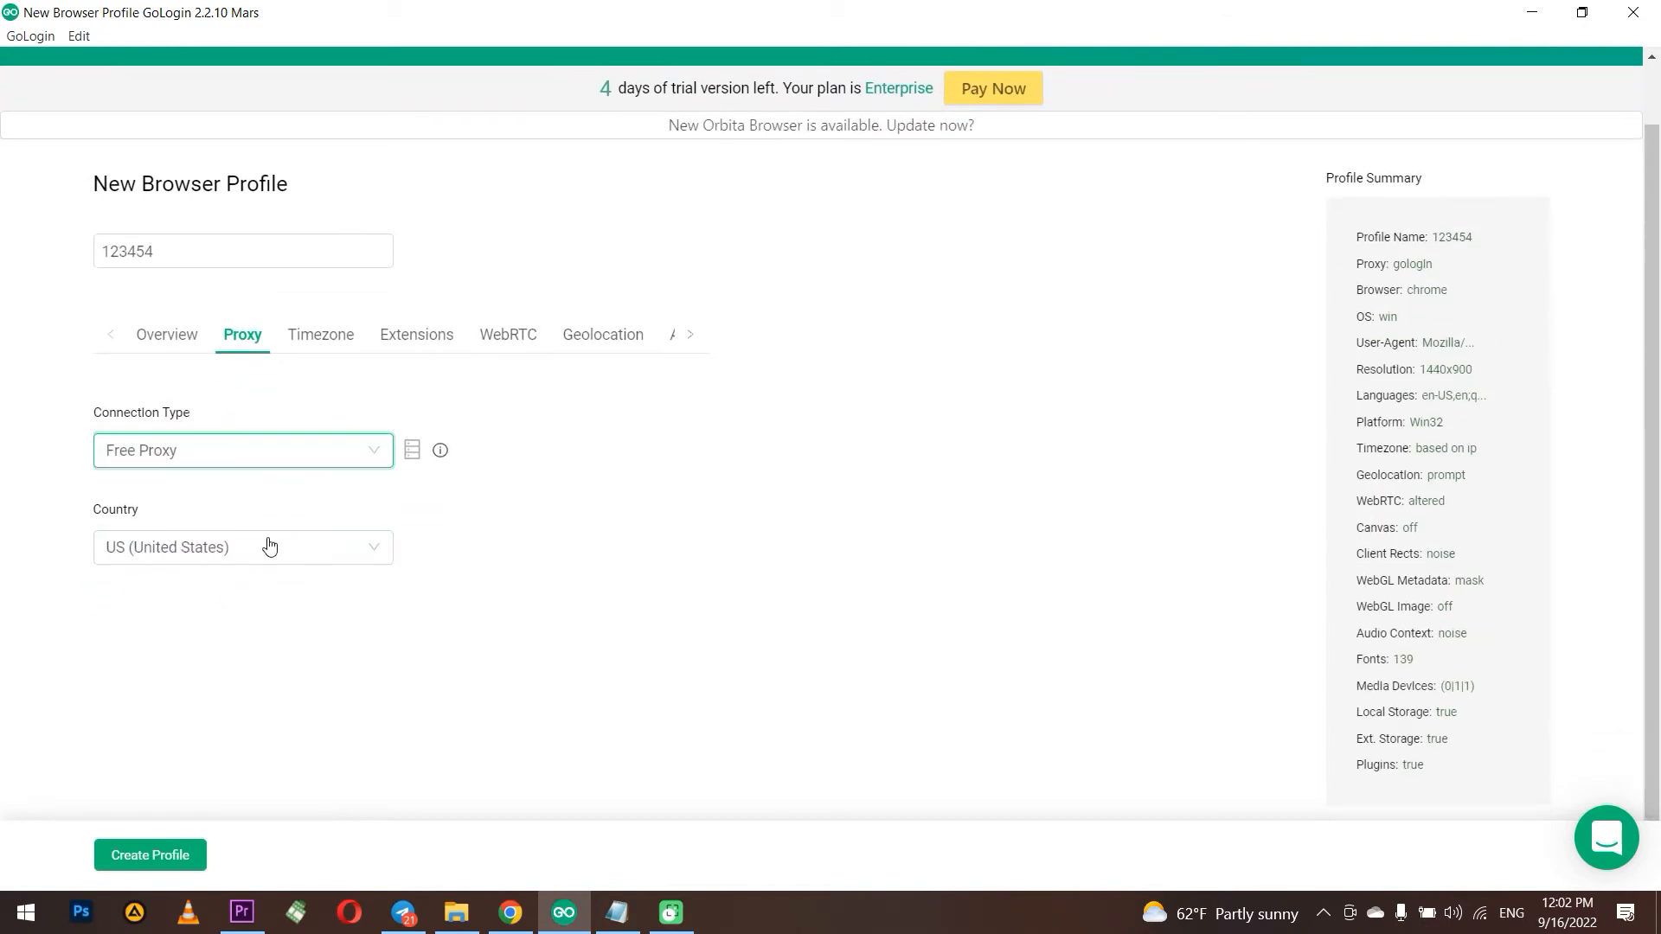
{"action": "left_click", "coordinate": [268, 546]}
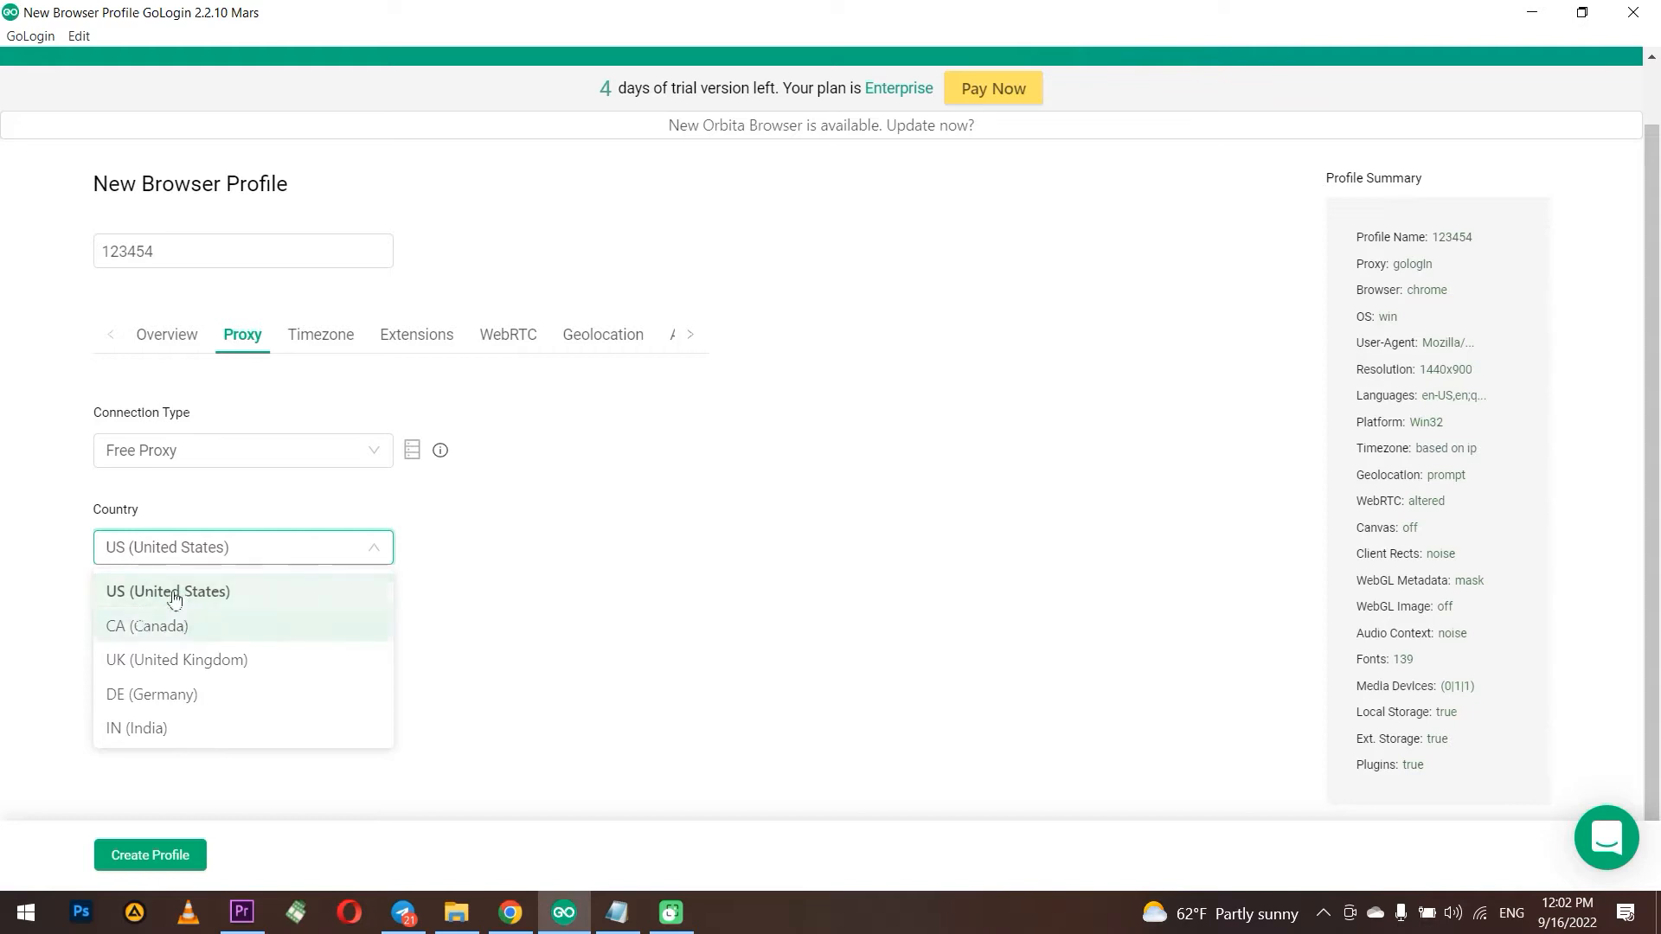
{"action": "left_click", "coordinate": [450, 610]}
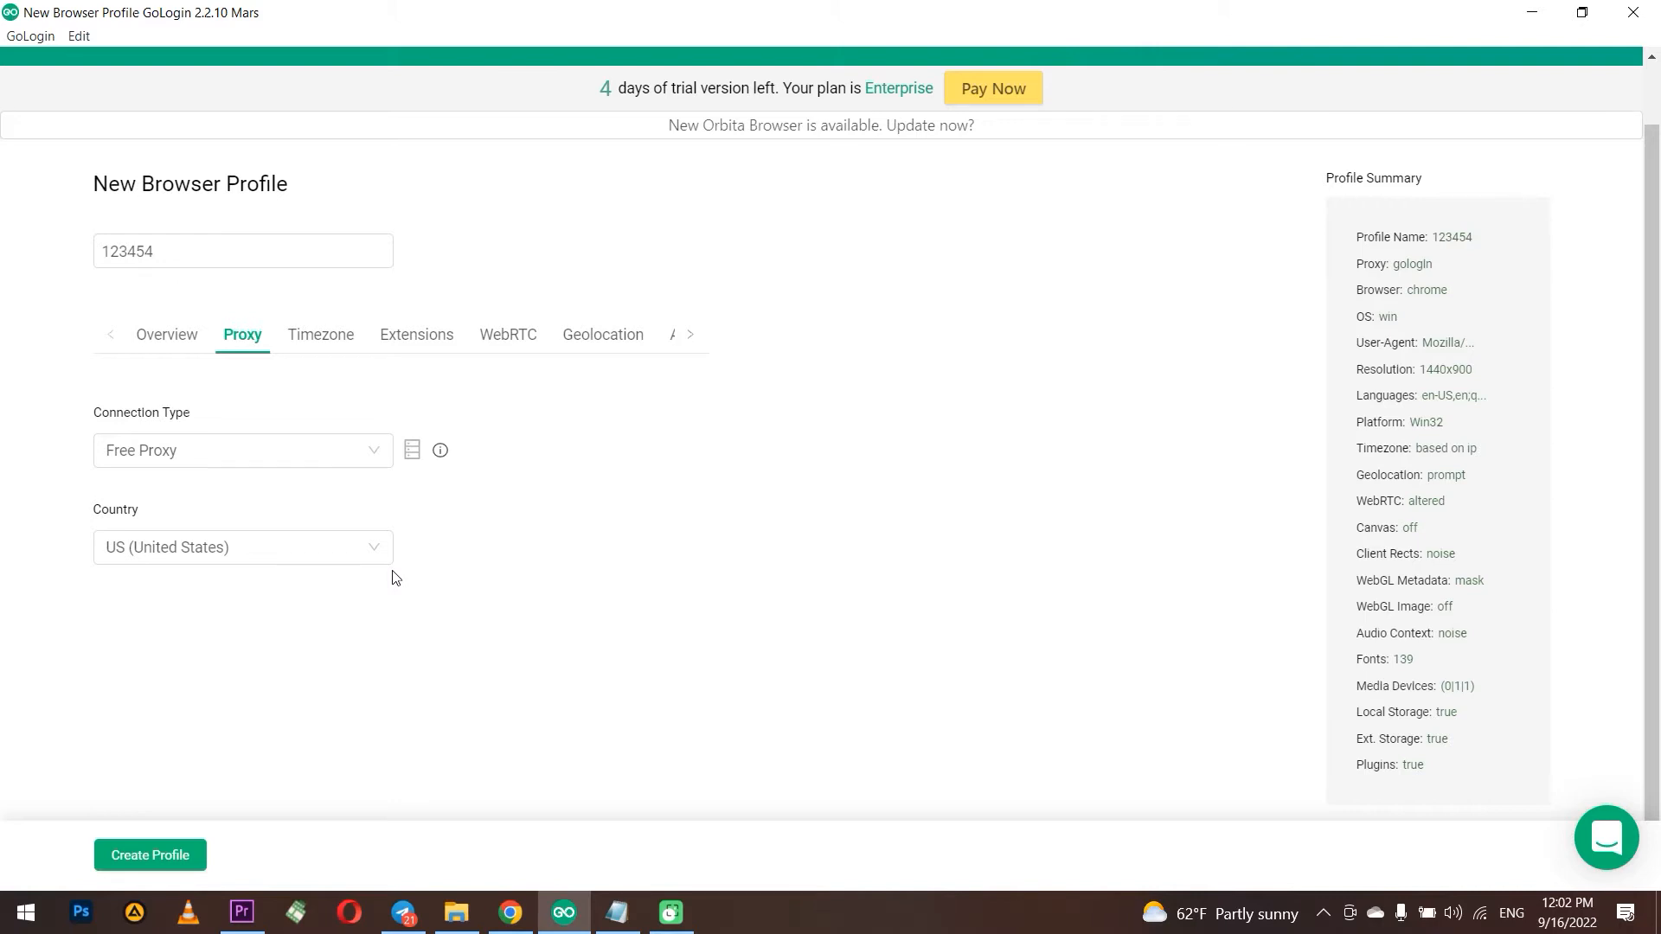
{"action": "left_click", "coordinate": [305, 558]}
{"action": "left_click", "coordinate": [262, 452]}
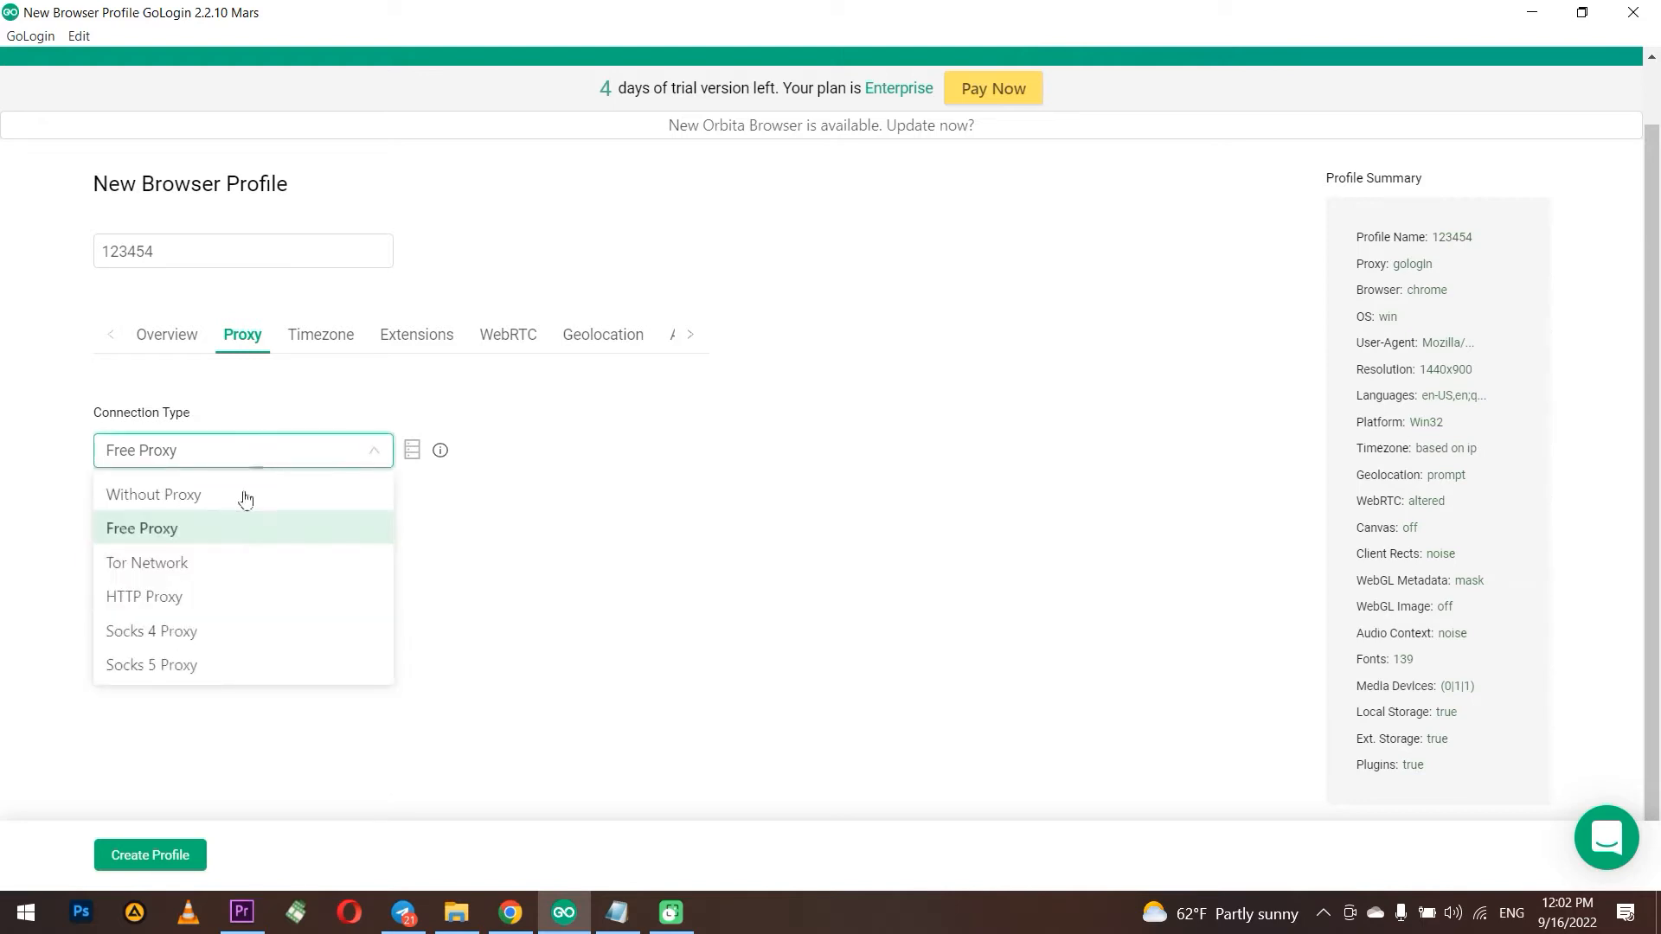
{"action": "left_click", "coordinate": [430, 617]}
{"action": "left_click", "coordinate": [279, 555]}
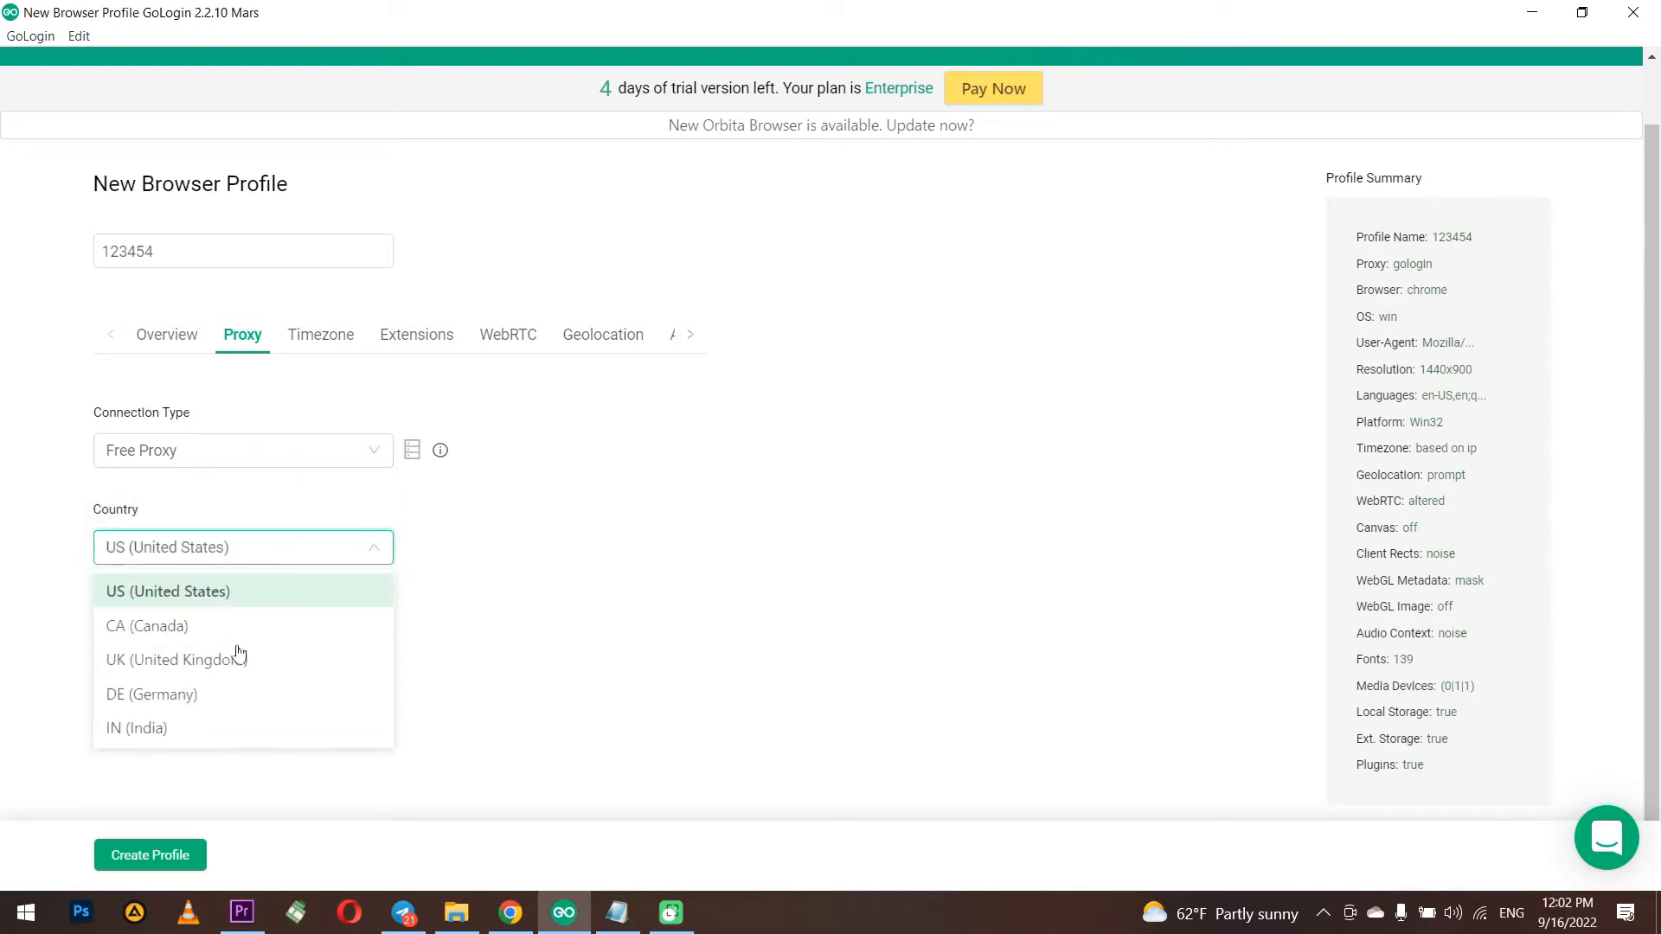
{"action": "left_click", "coordinate": [563, 571]}
Set the profile's proxy connection type to HTTP Proxy
{"action": "left_click", "coordinate": [239, 461]}
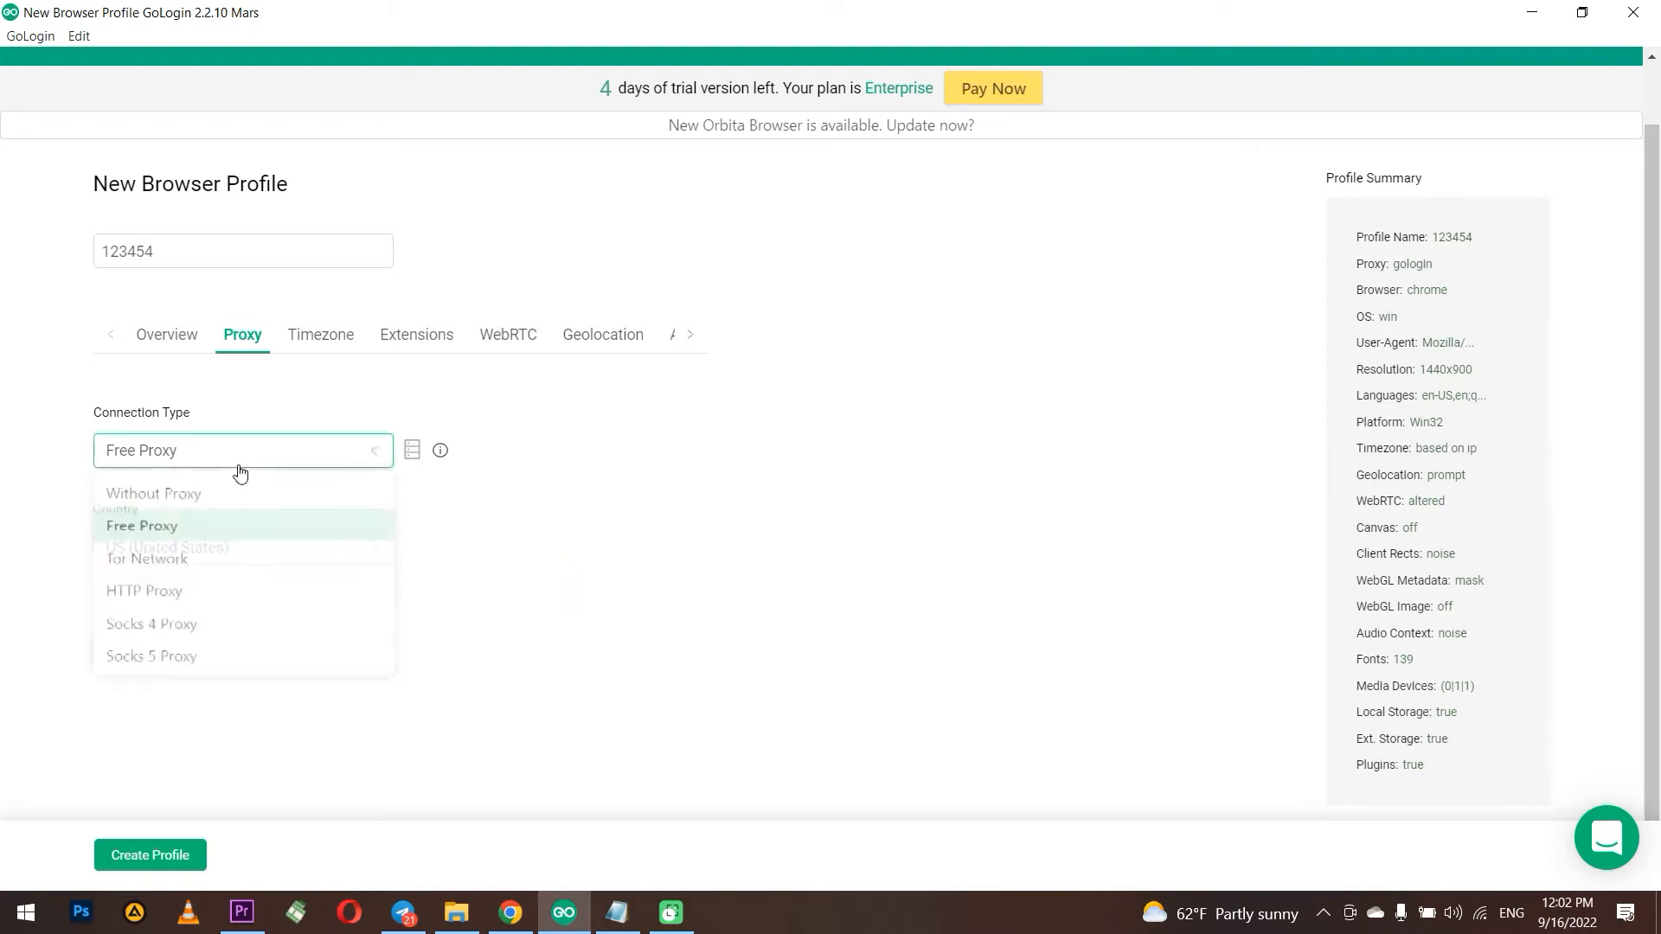
{"action": "left_click", "coordinate": [171, 606]}
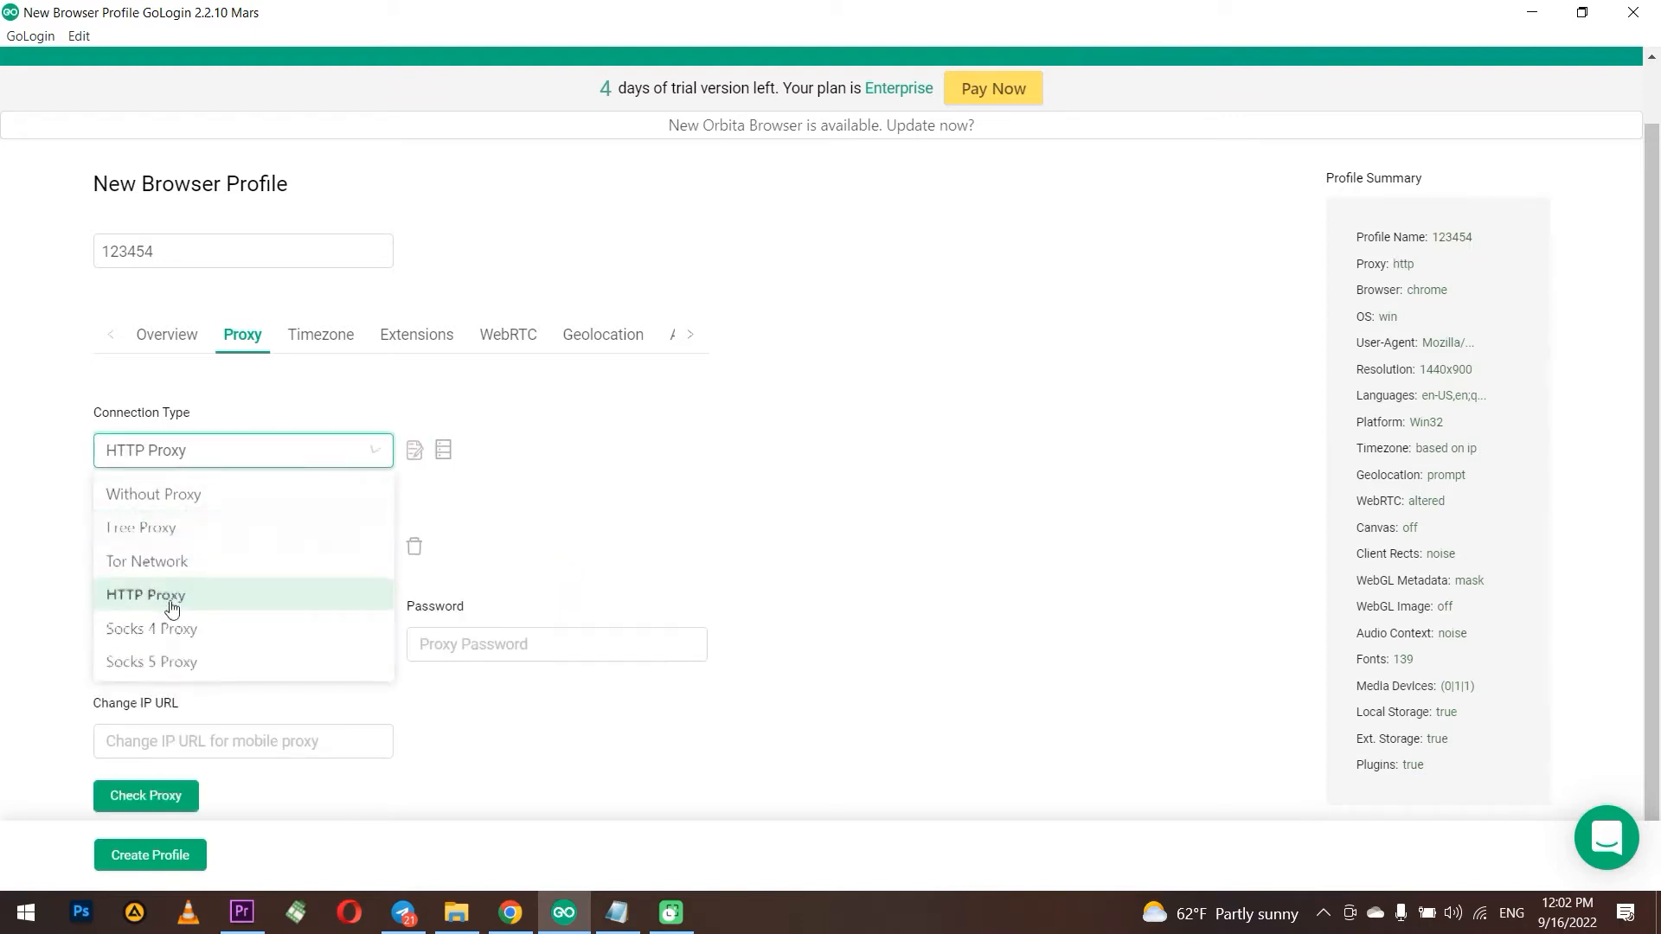
Try copying the whole proxy string, including the proxy password, from iProxy.online in Chrome into GoLogin's proxy host field, and clear the field
{"action": "left_click", "coordinate": [511, 913]}
{"action": "left_click", "coordinate": [465, 4]}
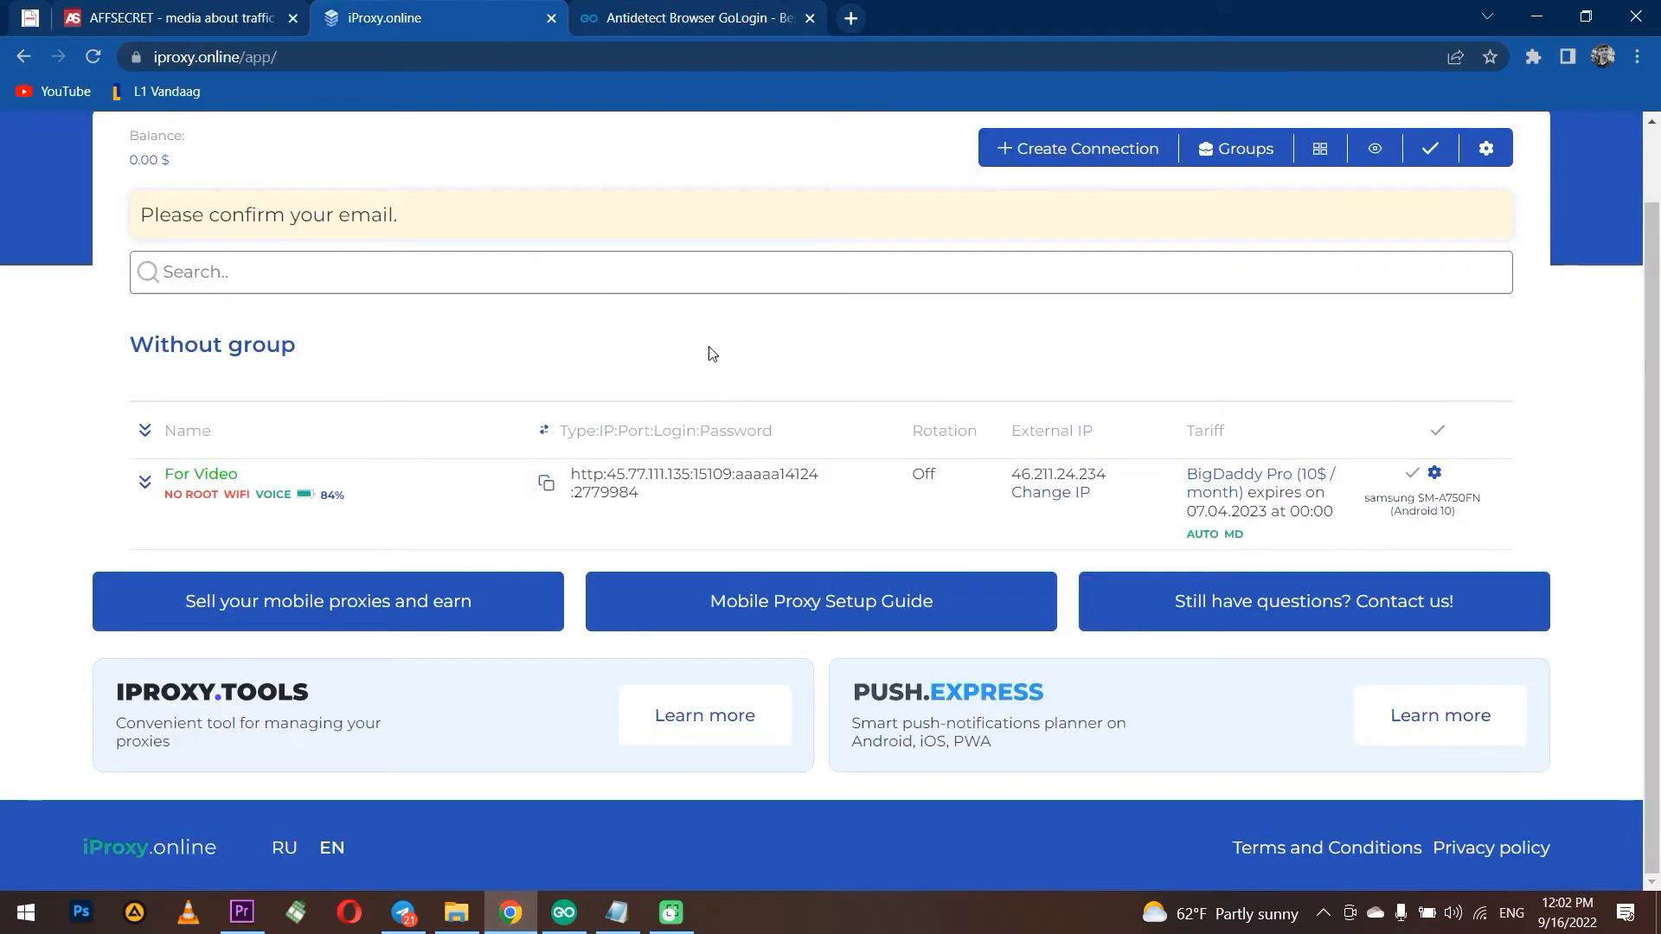
{"action": "left_click_drag", "start_coordinate": [609, 475], "coordinate": [668, 501]}
{"action": "left_click", "coordinate": [563, 913]}
{"action": "left_click", "coordinate": [228, 555]}
{"action": "key", "text": "ctrl+v"}
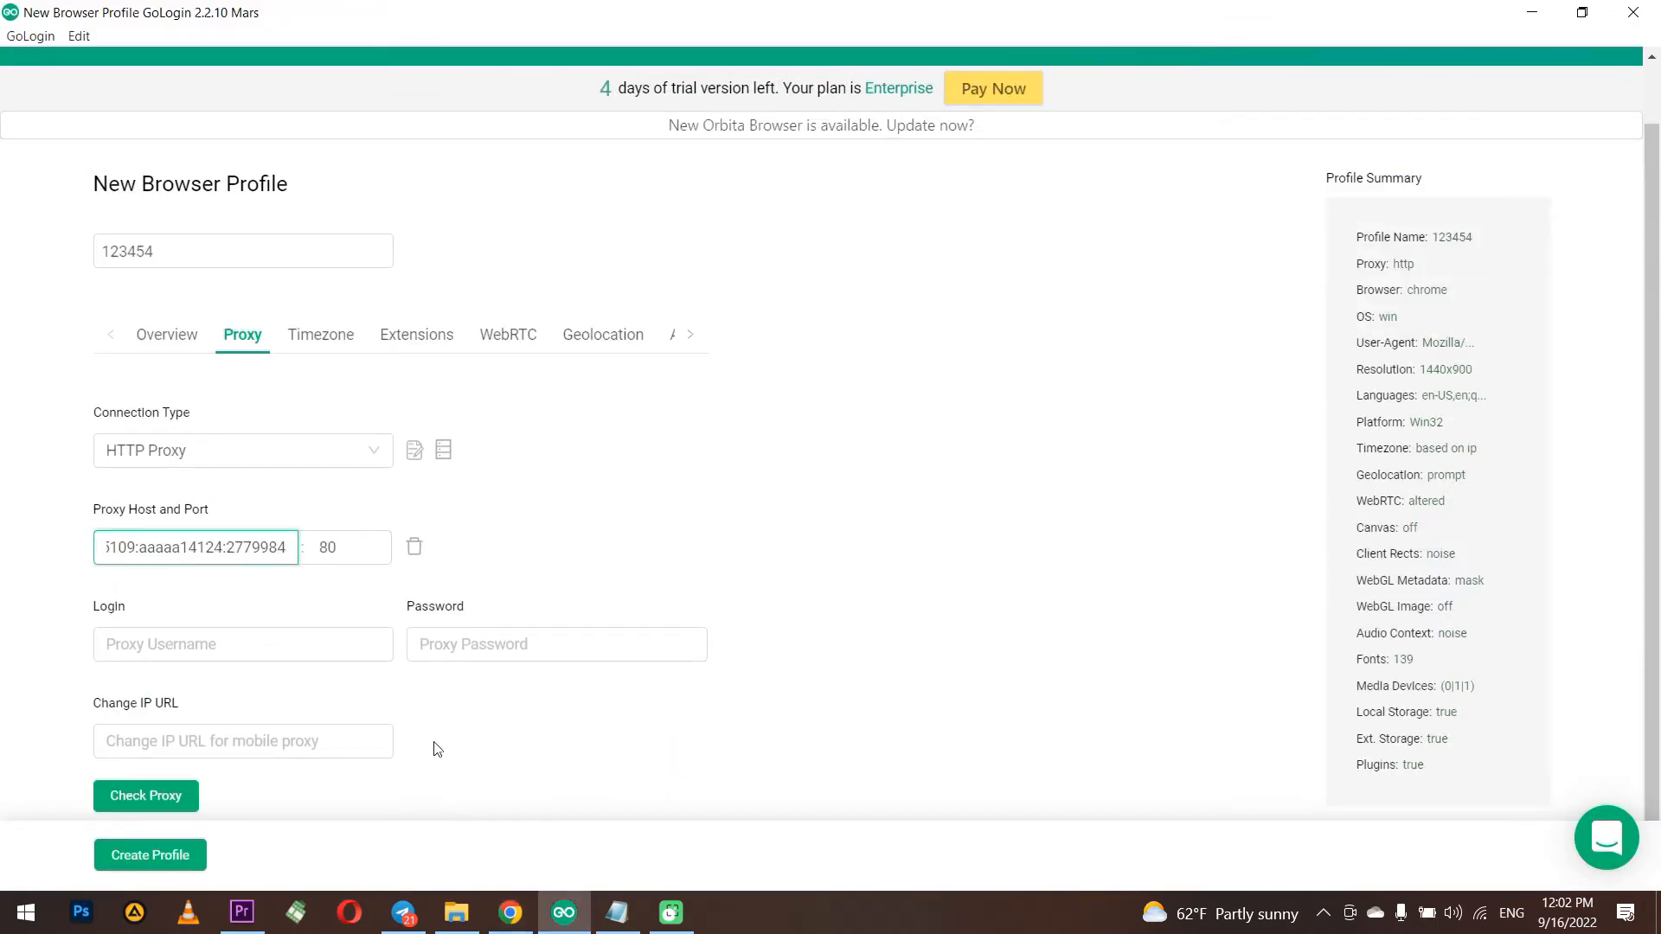
{"action": "key", "text": "ctrl+a"}
{"action": "key", "text": "BackSpace"}
Copy only the proxy host 45.77.111.135 from the iProxy.online page in Chrome into GoLogin's proxy host field
{"action": "left_click", "coordinate": [501, 917]}
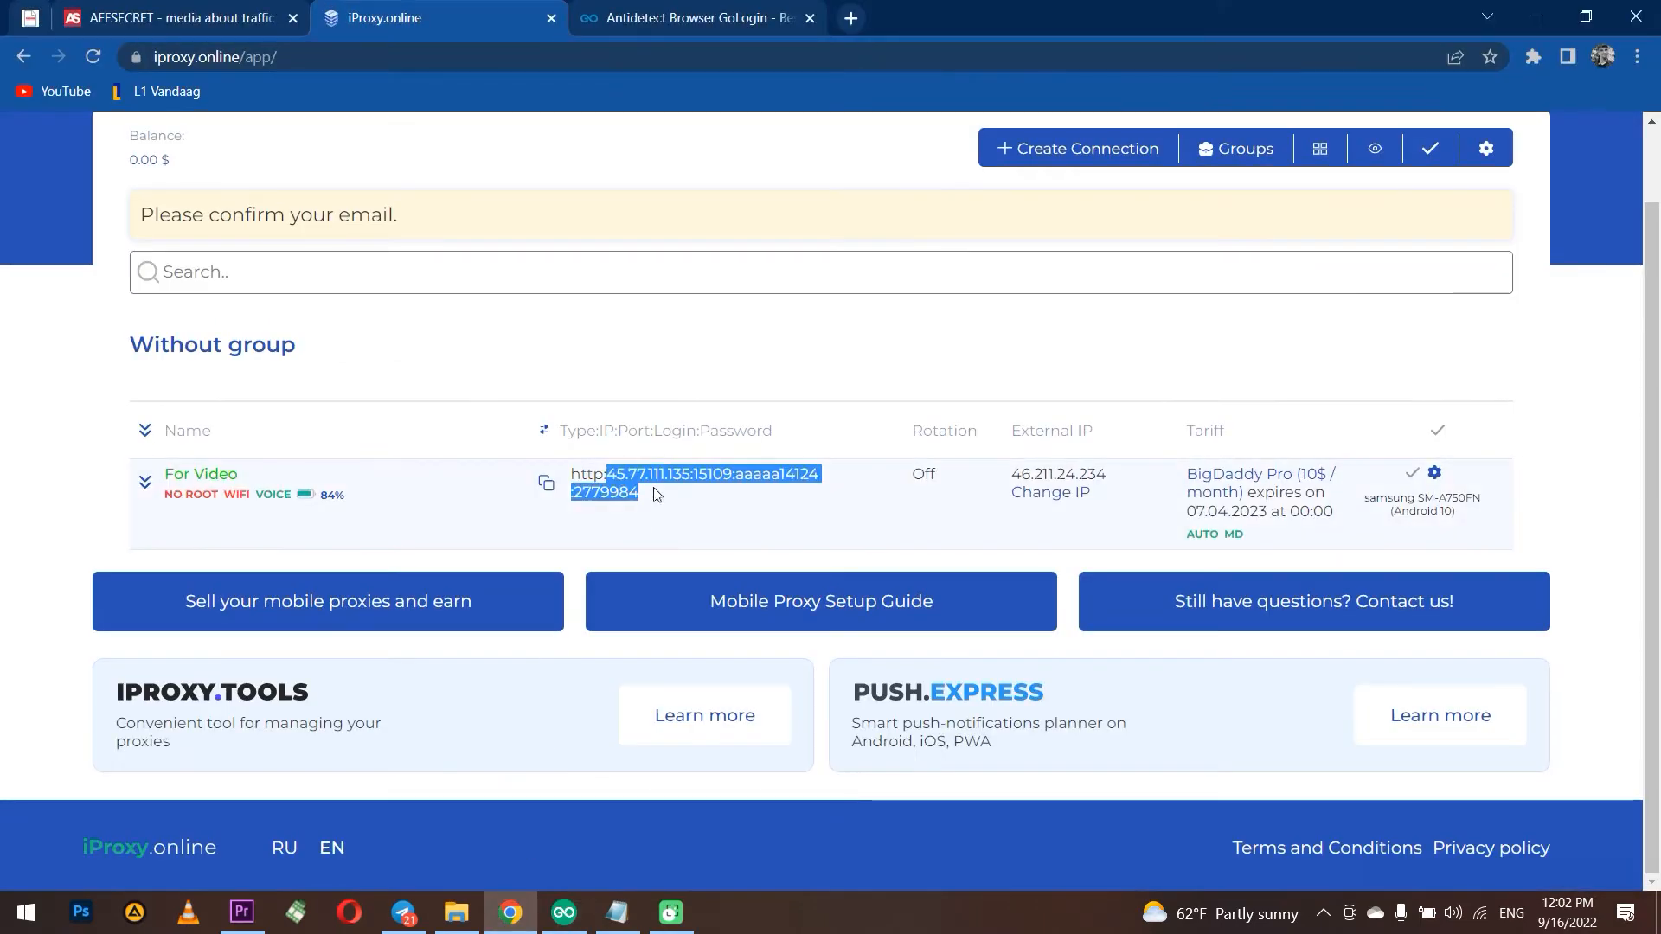
{"action": "left_click", "coordinate": [610, 475]}
{"action": "left_click_drag", "start_coordinate": [610, 475], "coordinate": [692, 475]}
{"action": "key", "text": "ctrl+c"}
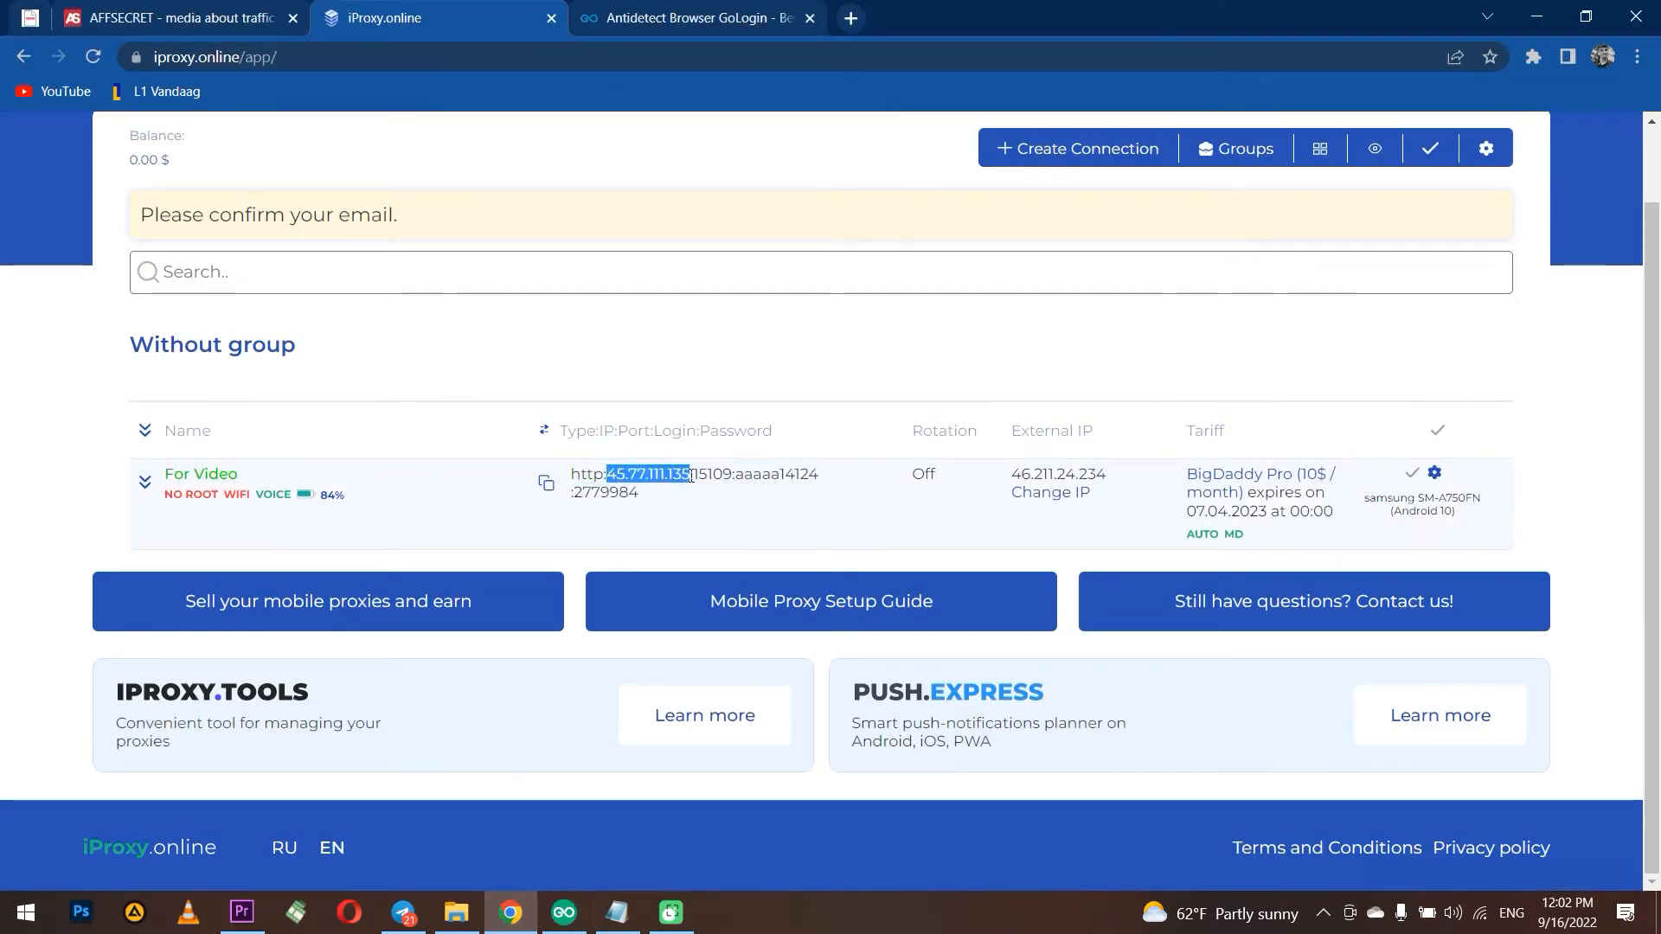
{"action": "key", "text": "alt+Tab"}
{"action": "key", "text": "ctrl+v"}
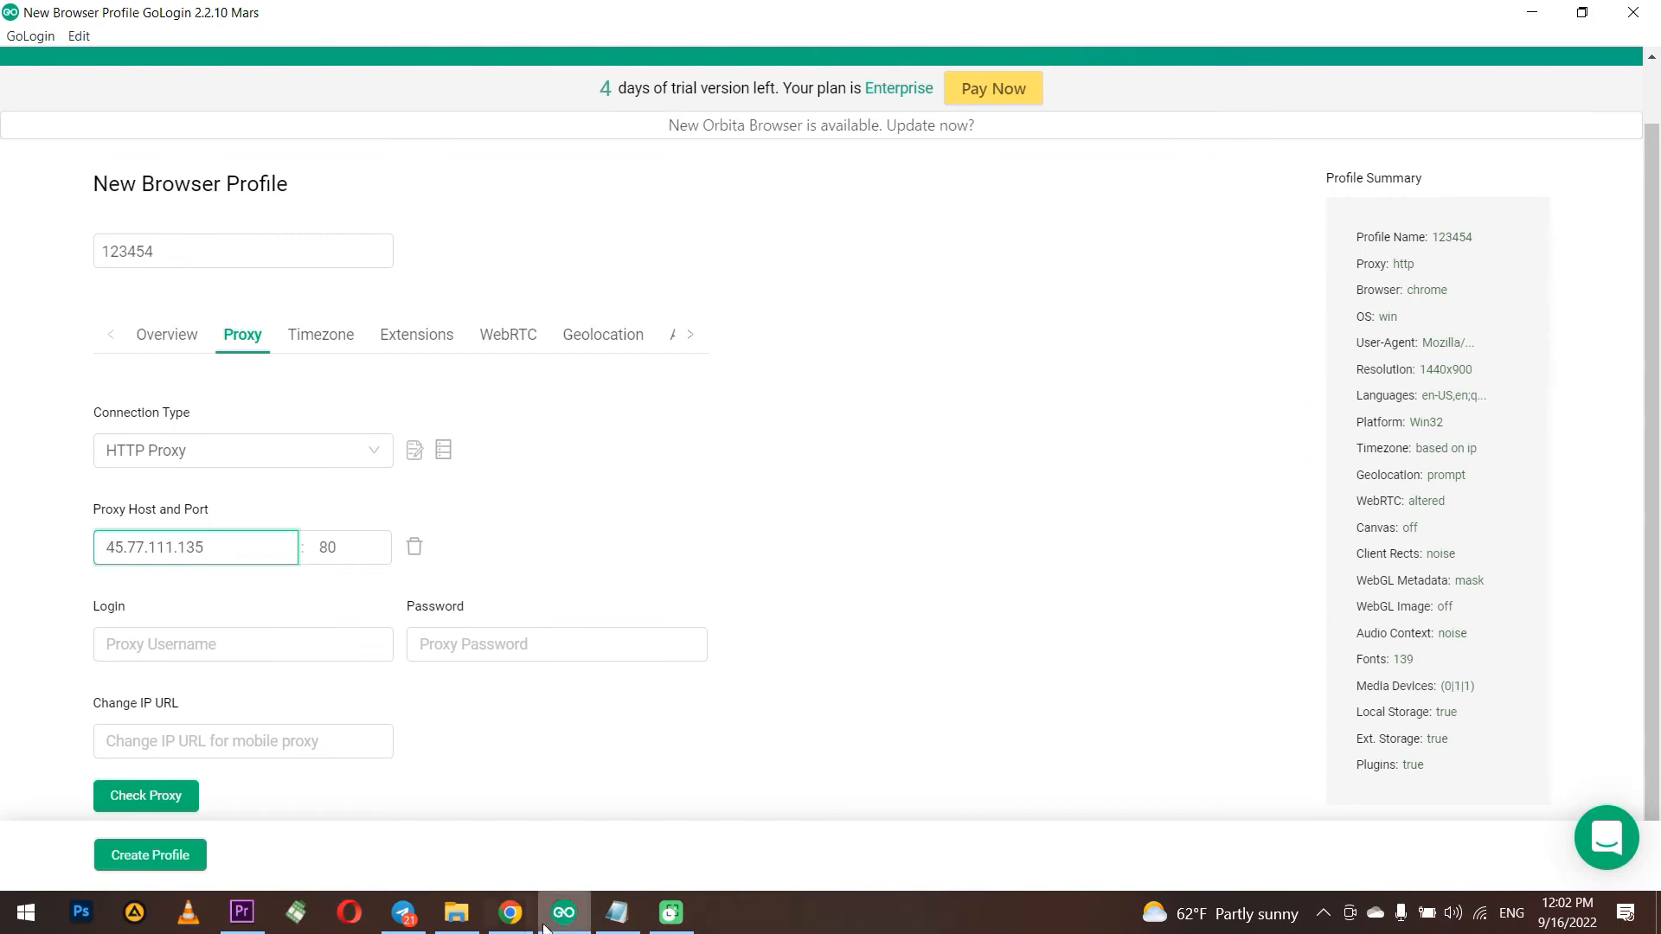
Take the port from the iProxy.online connection in Chrome and set GoLogin's proxy port to 15109
{"action": "left_click", "coordinate": [510, 913]}
{"action": "left_click_drag", "start_coordinate": [693, 475], "coordinate": [727, 475]}
{"action": "left_click", "coordinate": [563, 913]}
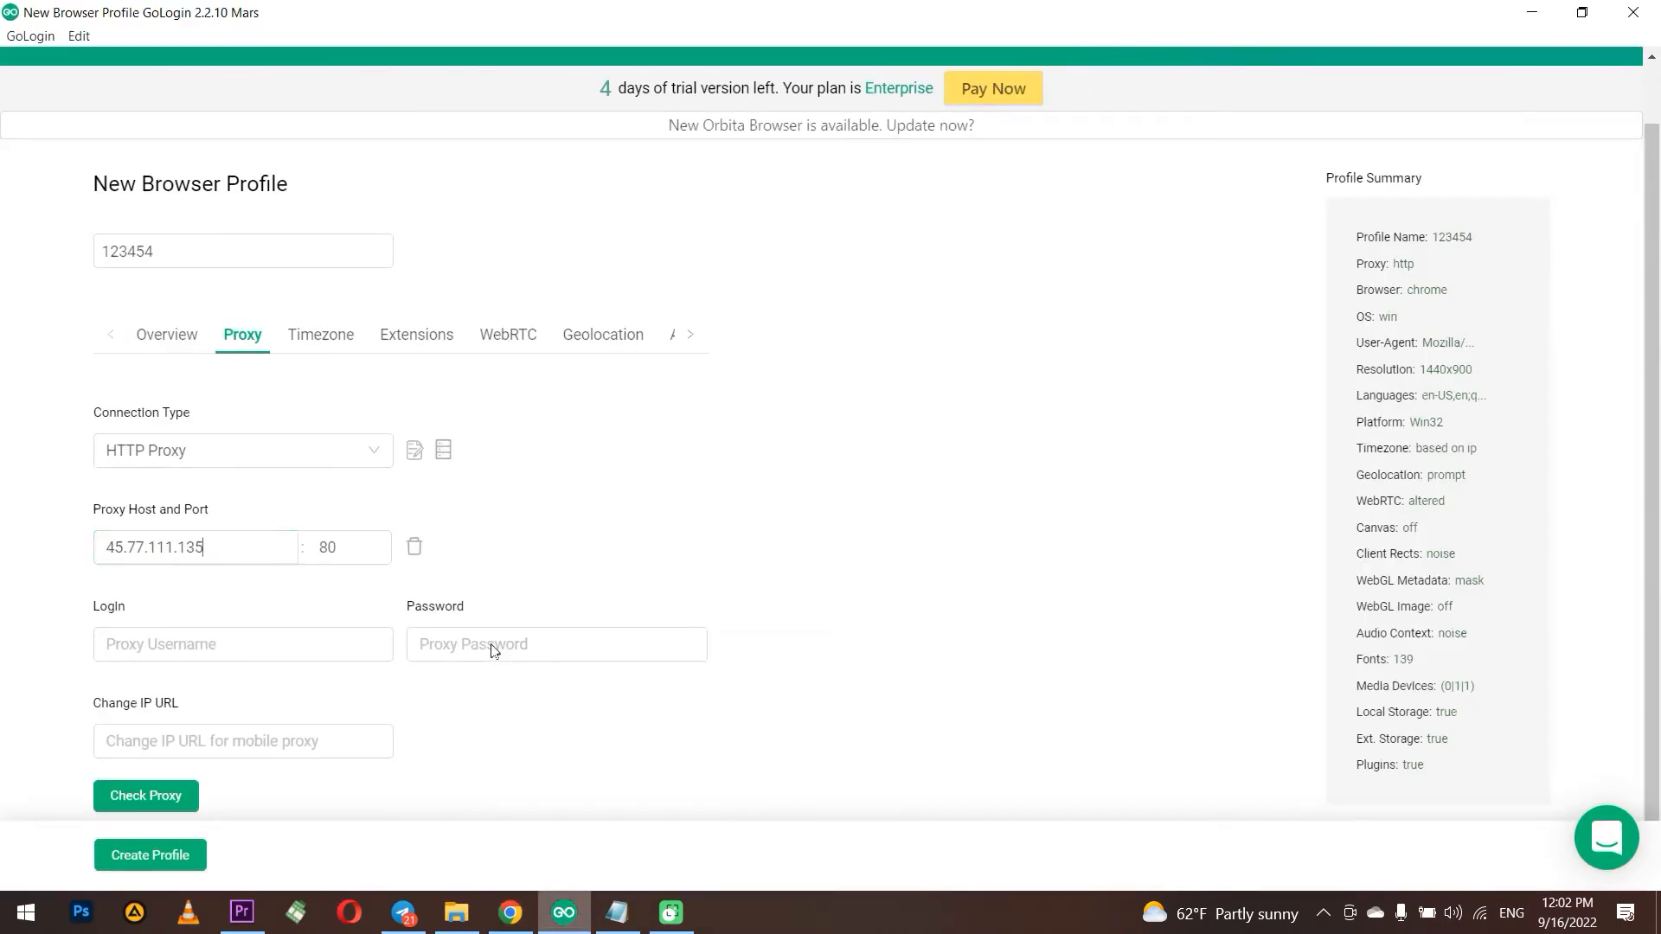
{"action": "left_click_drag", "start_coordinate": [346, 548], "coordinate": [304, 558]}
{"action": "type", "text": "15109"}
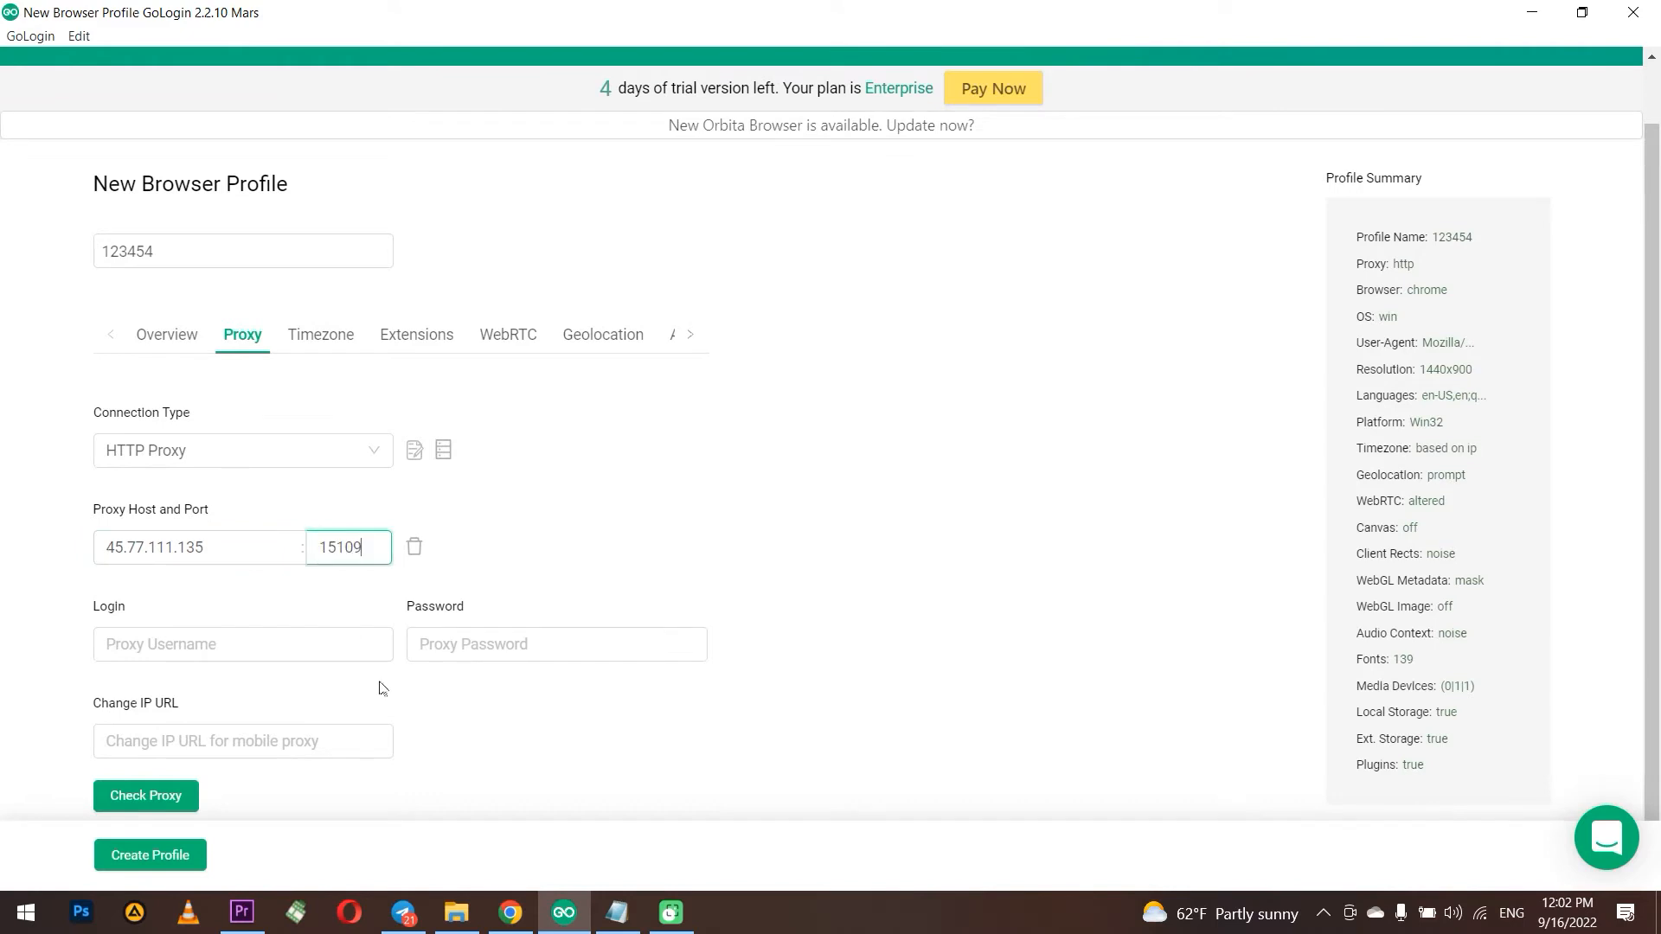
Copy the proxy login from the iProxy.online connection in Chrome into GoLogin's proxy login field
{"action": "left_click", "coordinate": [511, 913]}
{"action": "left_click_drag", "start_coordinate": [735, 475], "coordinate": [797, 481]}
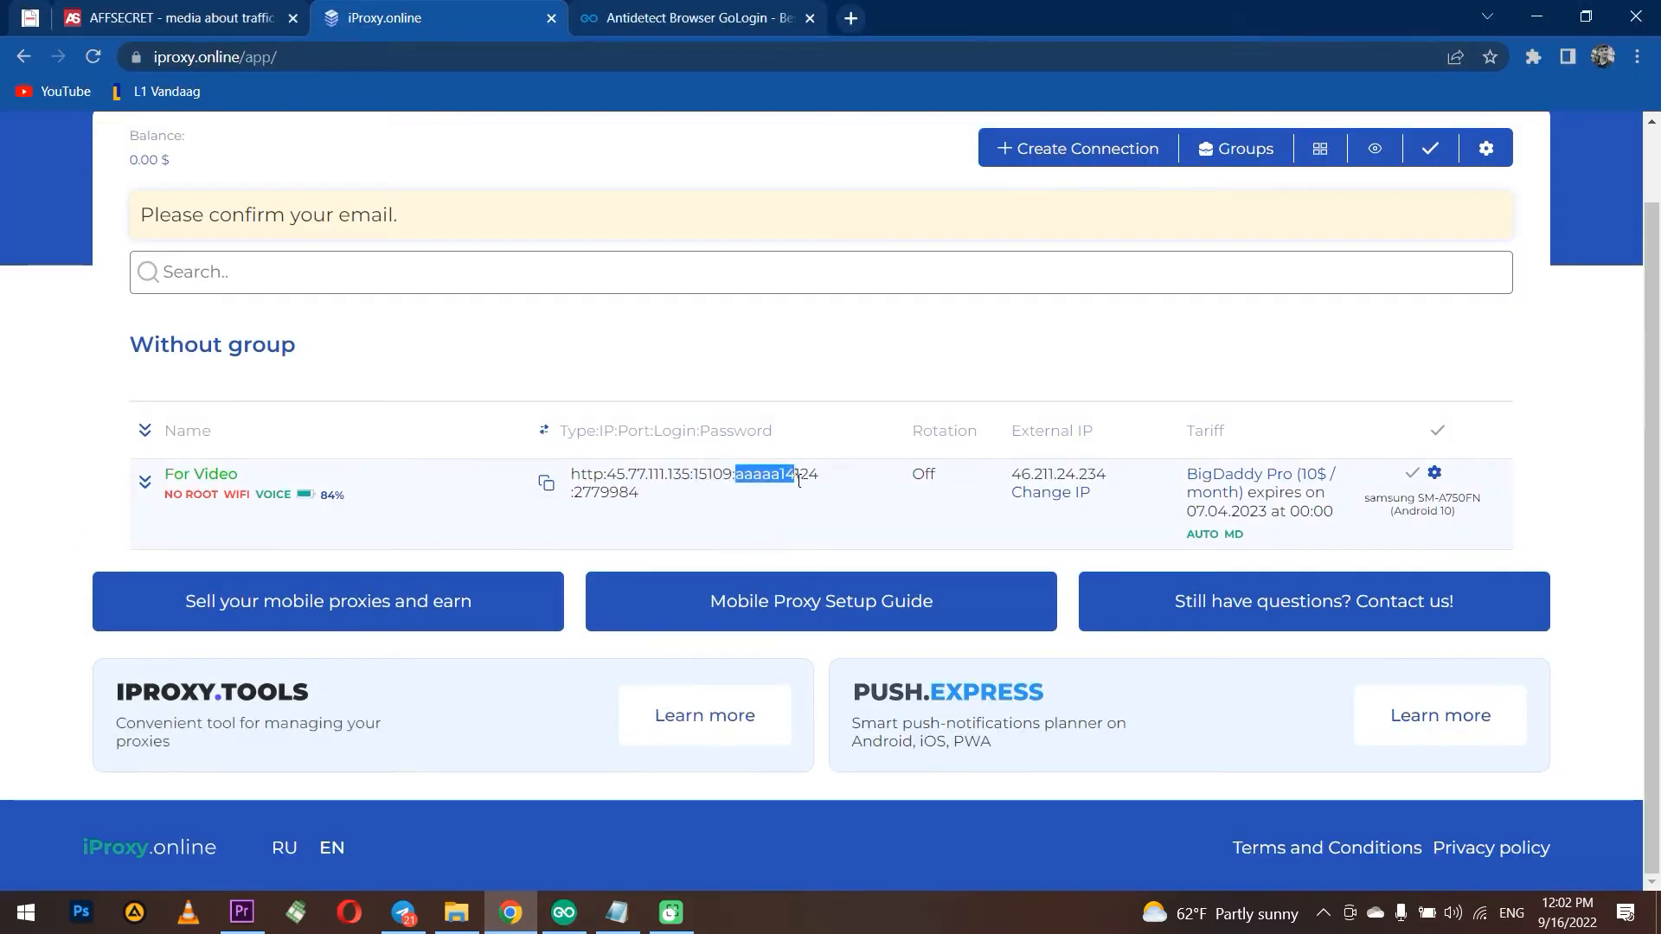
{"action": "key", "text": "ctrl+c"}
{"action": "left_click", "coordinate": [564, 913]}
{"action": "left_click", "coordinate": [167, 644]}
{"action": "key", "text": "ctrl+v"}
Copy the proxy password from the iProxy.online connection in Chrome into GoLogin's proxy password field
{"action": "left_click", "coordinate": [511, 912]}
{"action": "left_click_drag", "start_coordinate": [573, 492], "coordinate": [642, 493]}
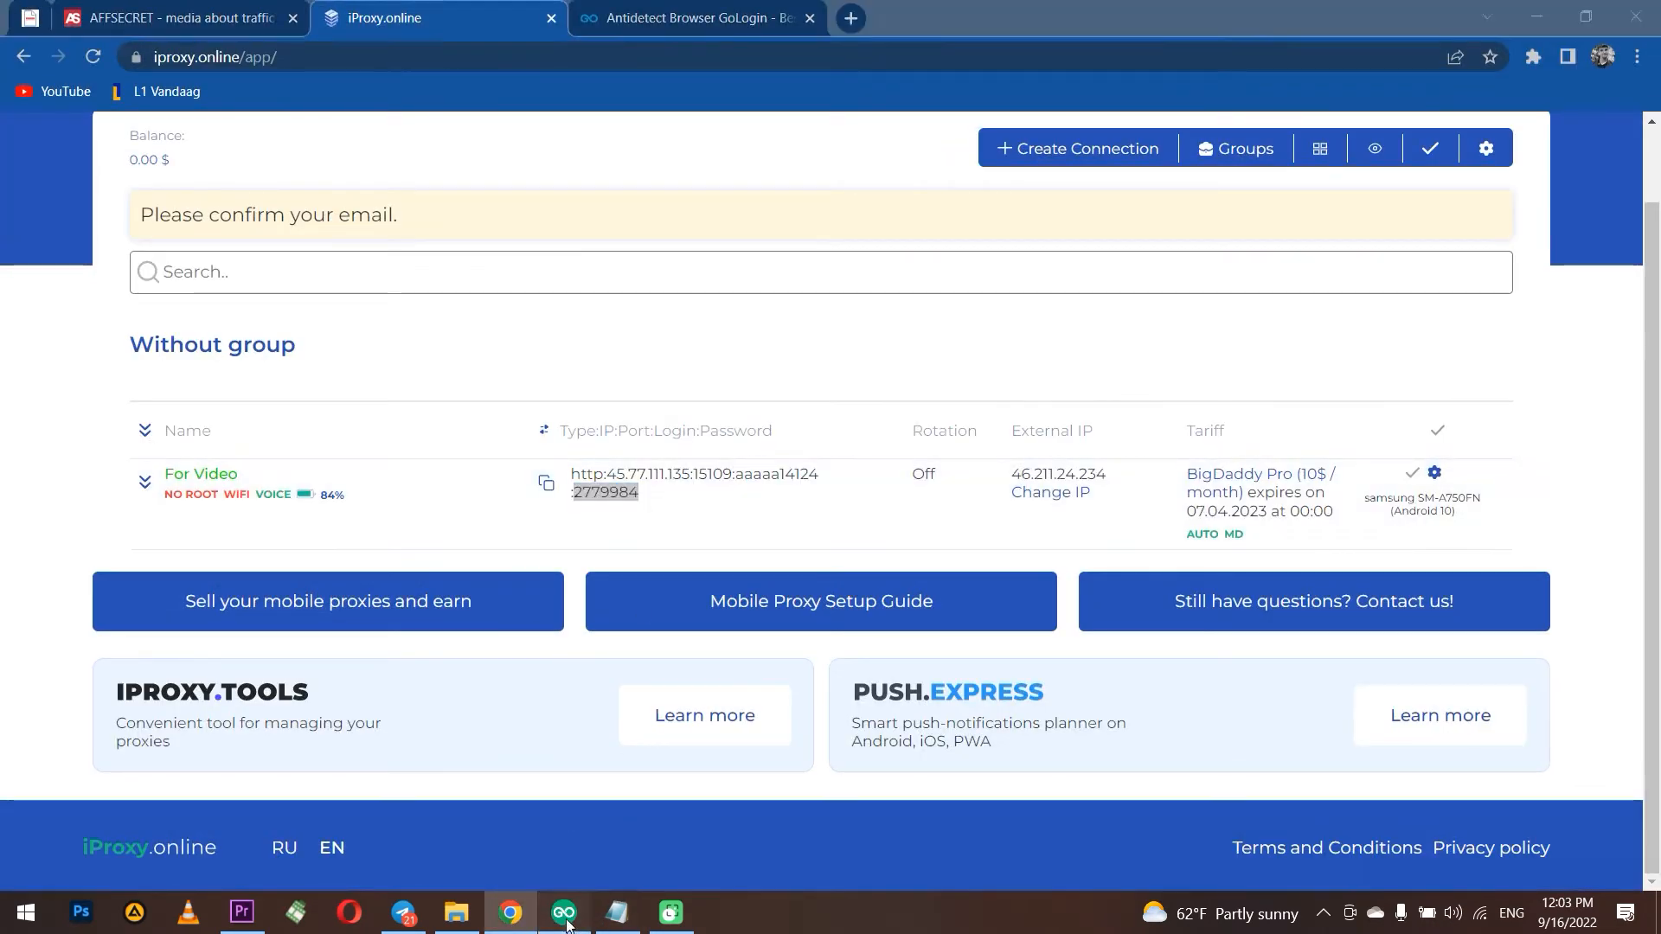
{"action": "left_click", "coordinate": [563, 913]}
{"action": "left_click", "coordinate": [538, 641]}
{"action": "key", "text": "ctrl+v"}
Copy the For Video connection's IP address change URL from iProxy.online in Chrome into GoLogin's Change IP URL field and check the proxy
{"action": "left_click_drag", "start_coordinate": [208, 711], "coordinate": [102, 704]}
{"action": "left_click", "coordinate": [204, 699]}
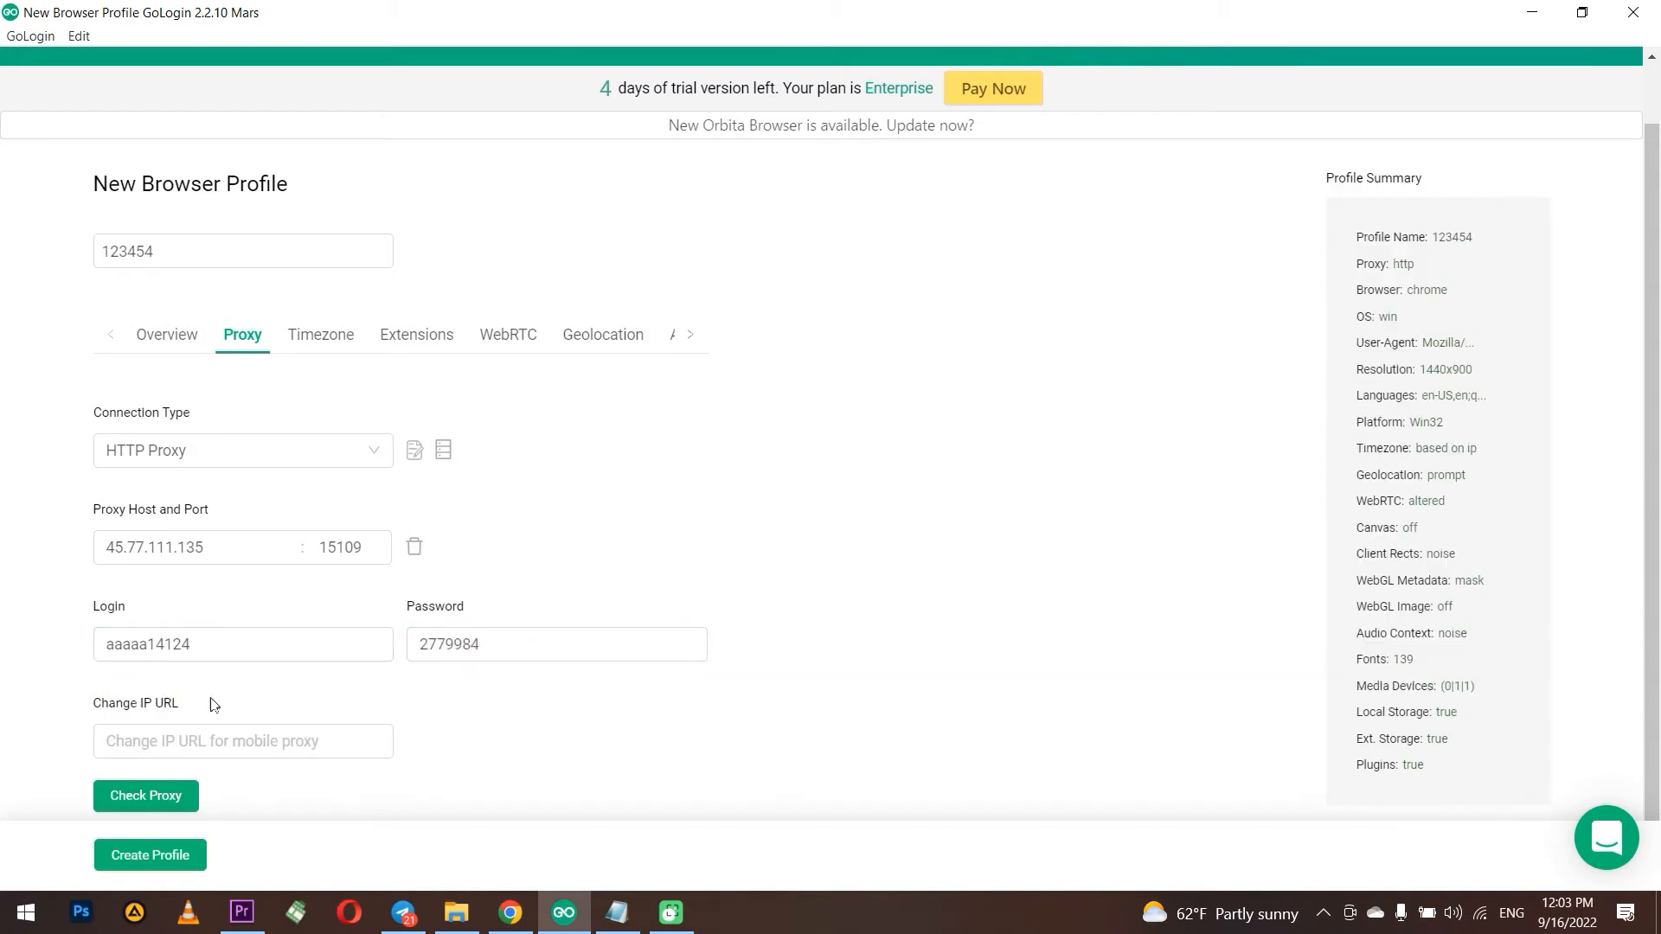
{"action": "scroll", "coordinate": [355, 697], "scroll_direction": "down", "scroll_amount": 1}
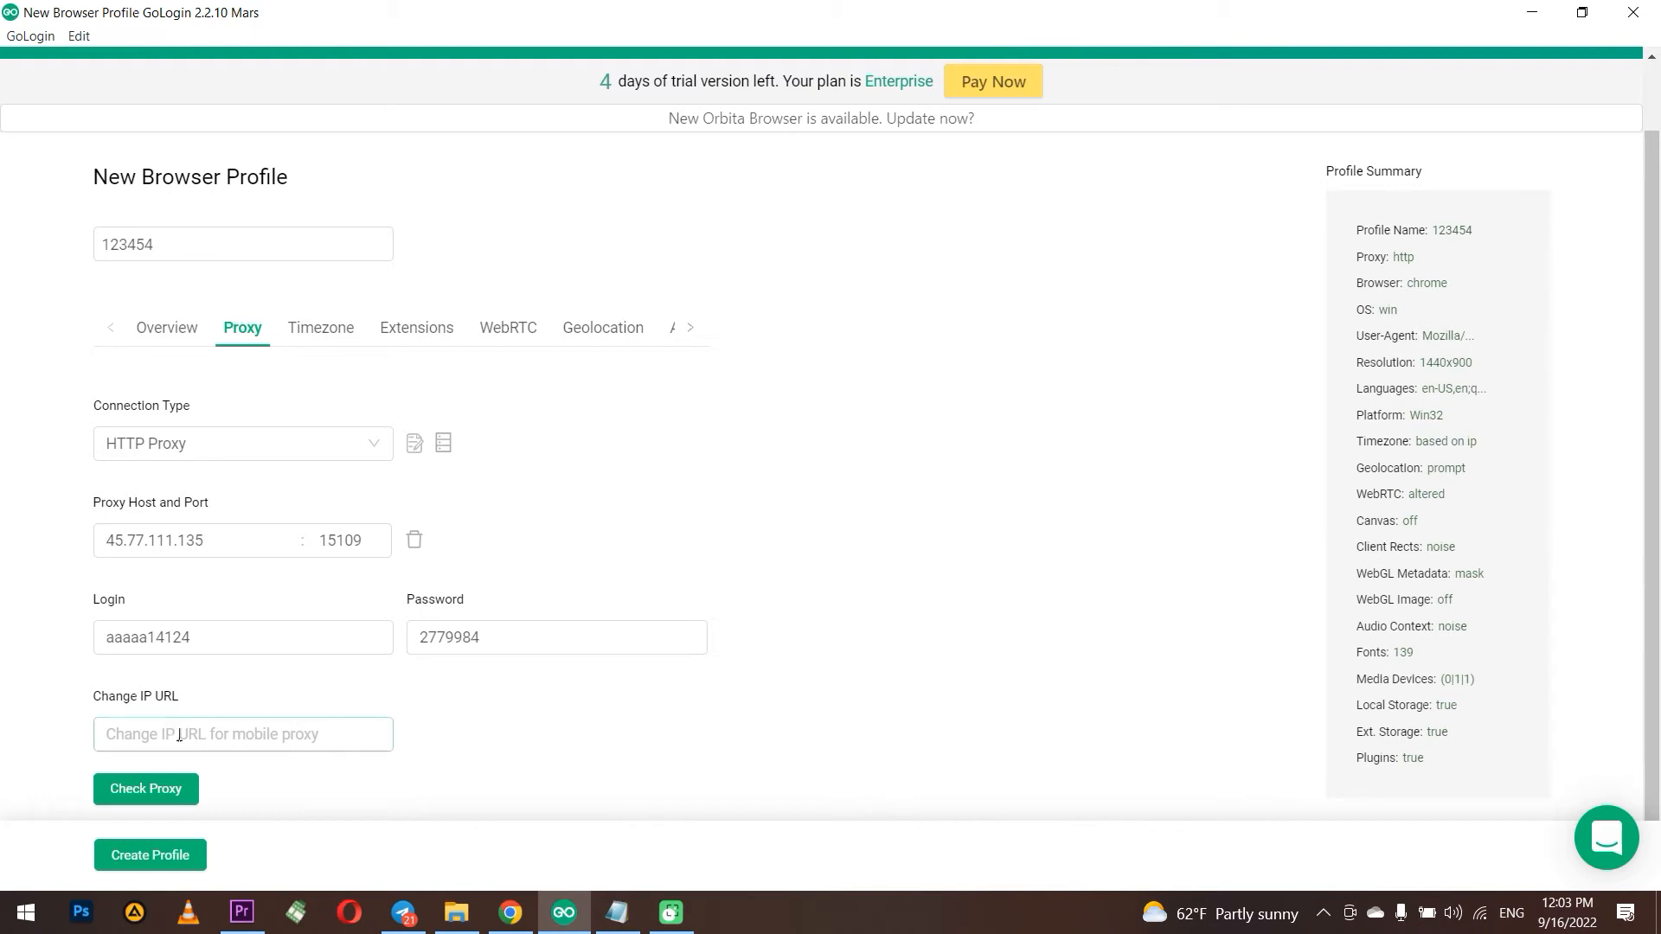
{"action": "left_click", "coordinate": [510, 913]}
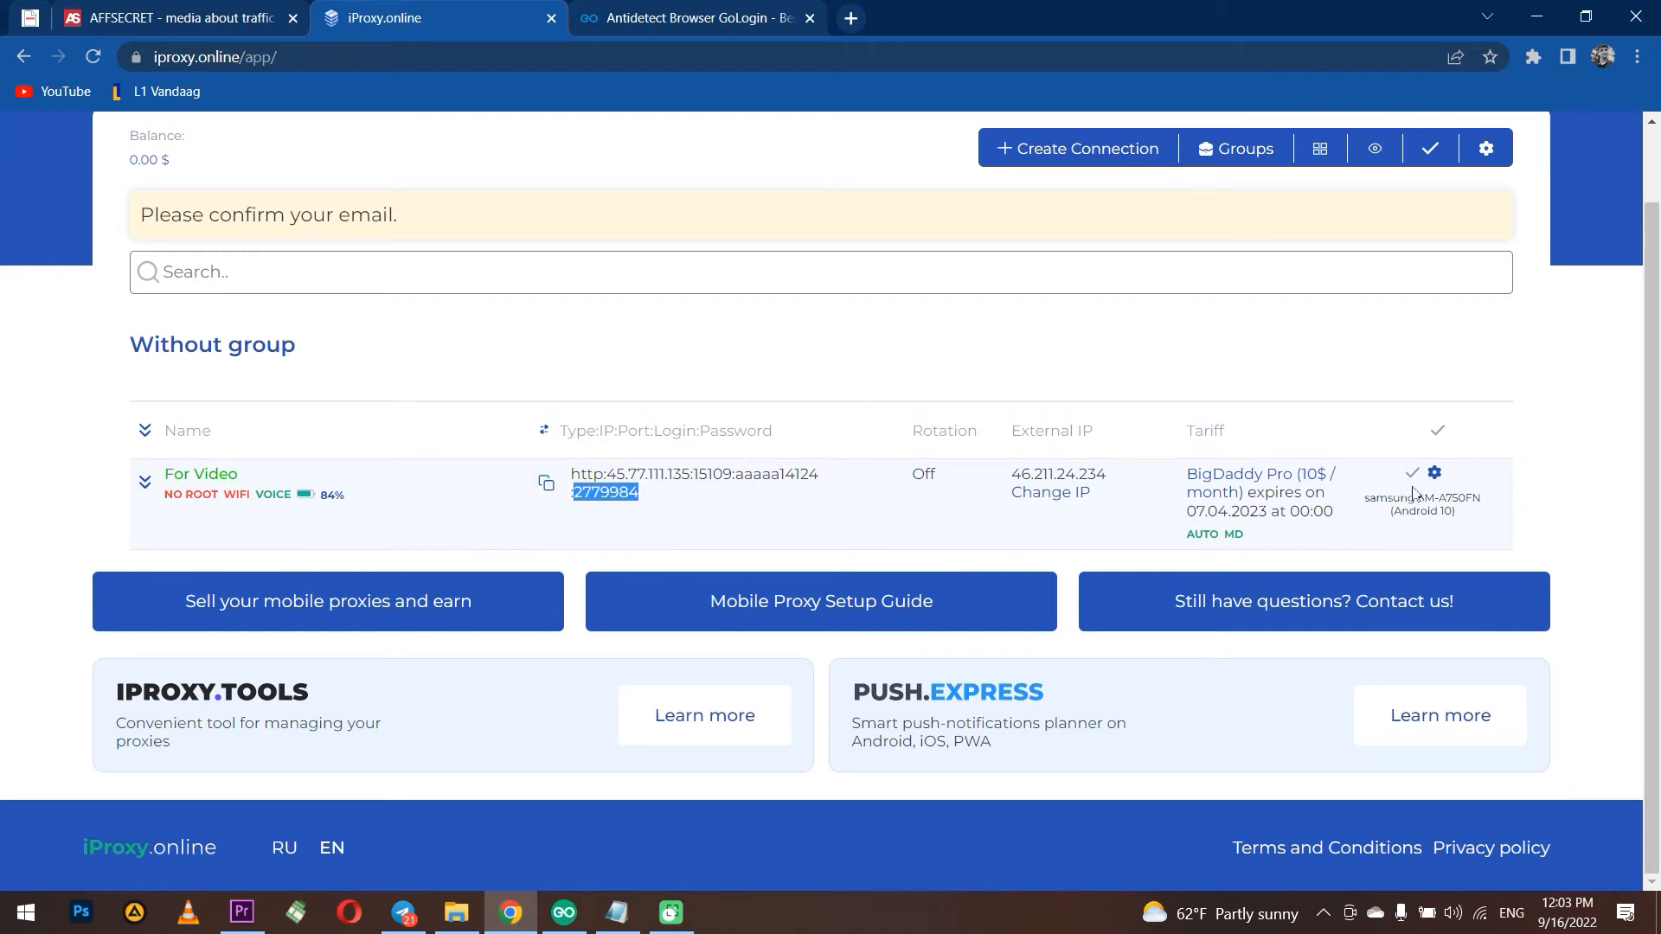
{"action": "left_click", "coordinate": [1434, 473]}
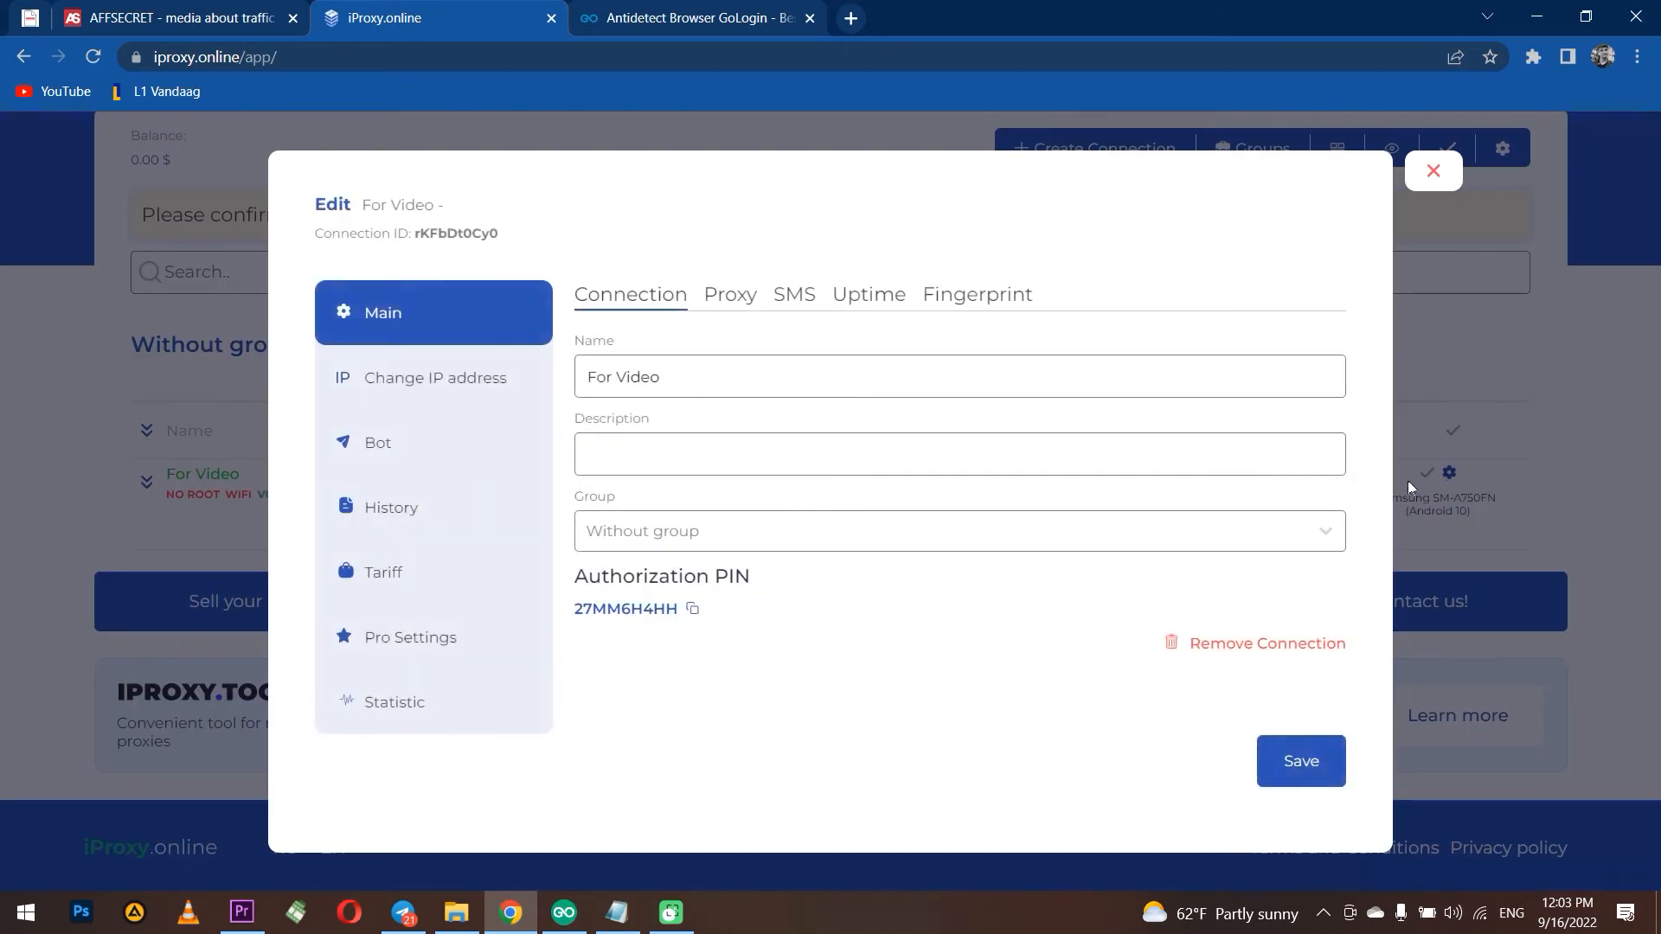
{"action": "left_click", "coordinate": [454, 383]}
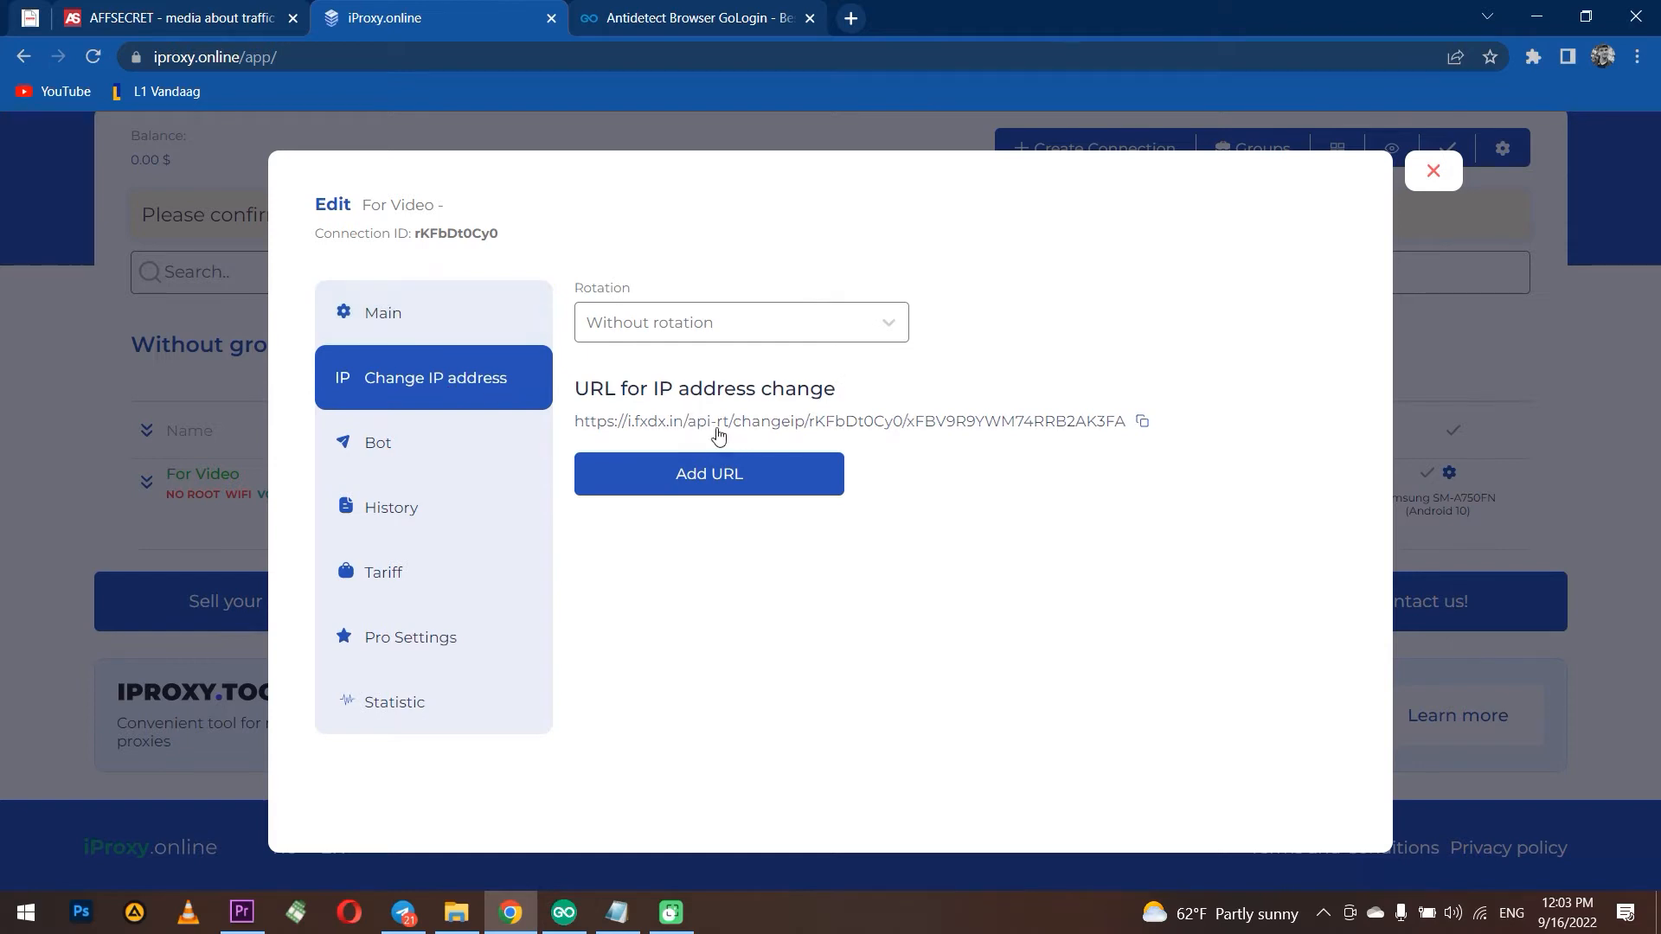
{"action": "left_click", "coordinate": [1143, 423]}
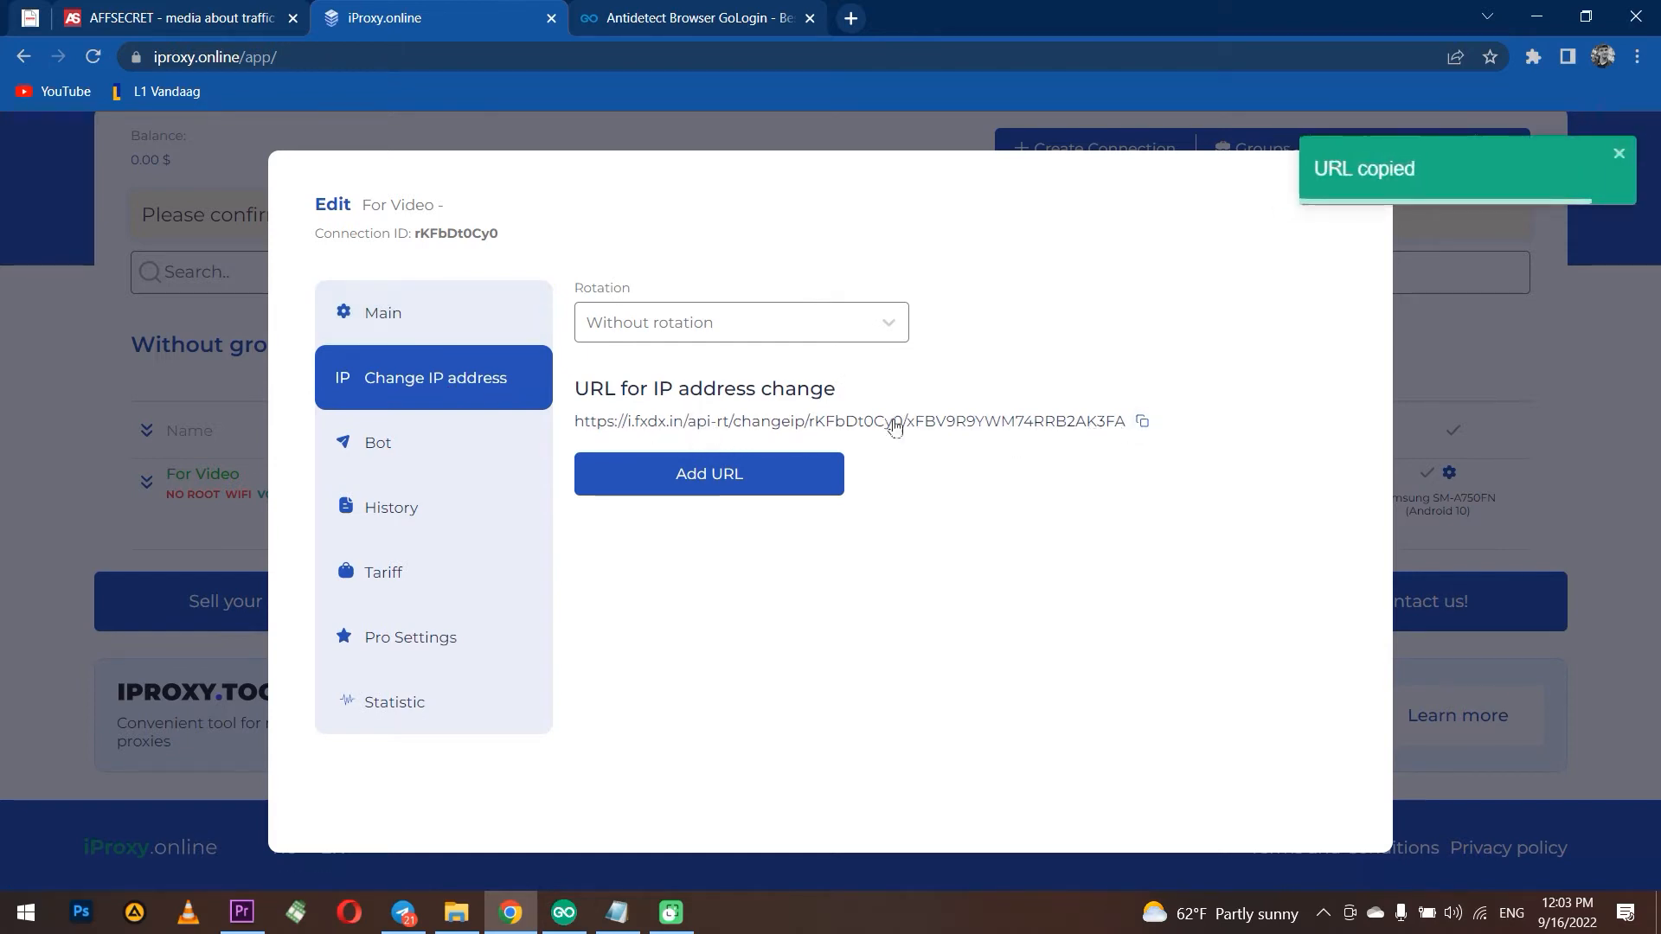
{"action": "left_click", "coordinate": [564, 912]}
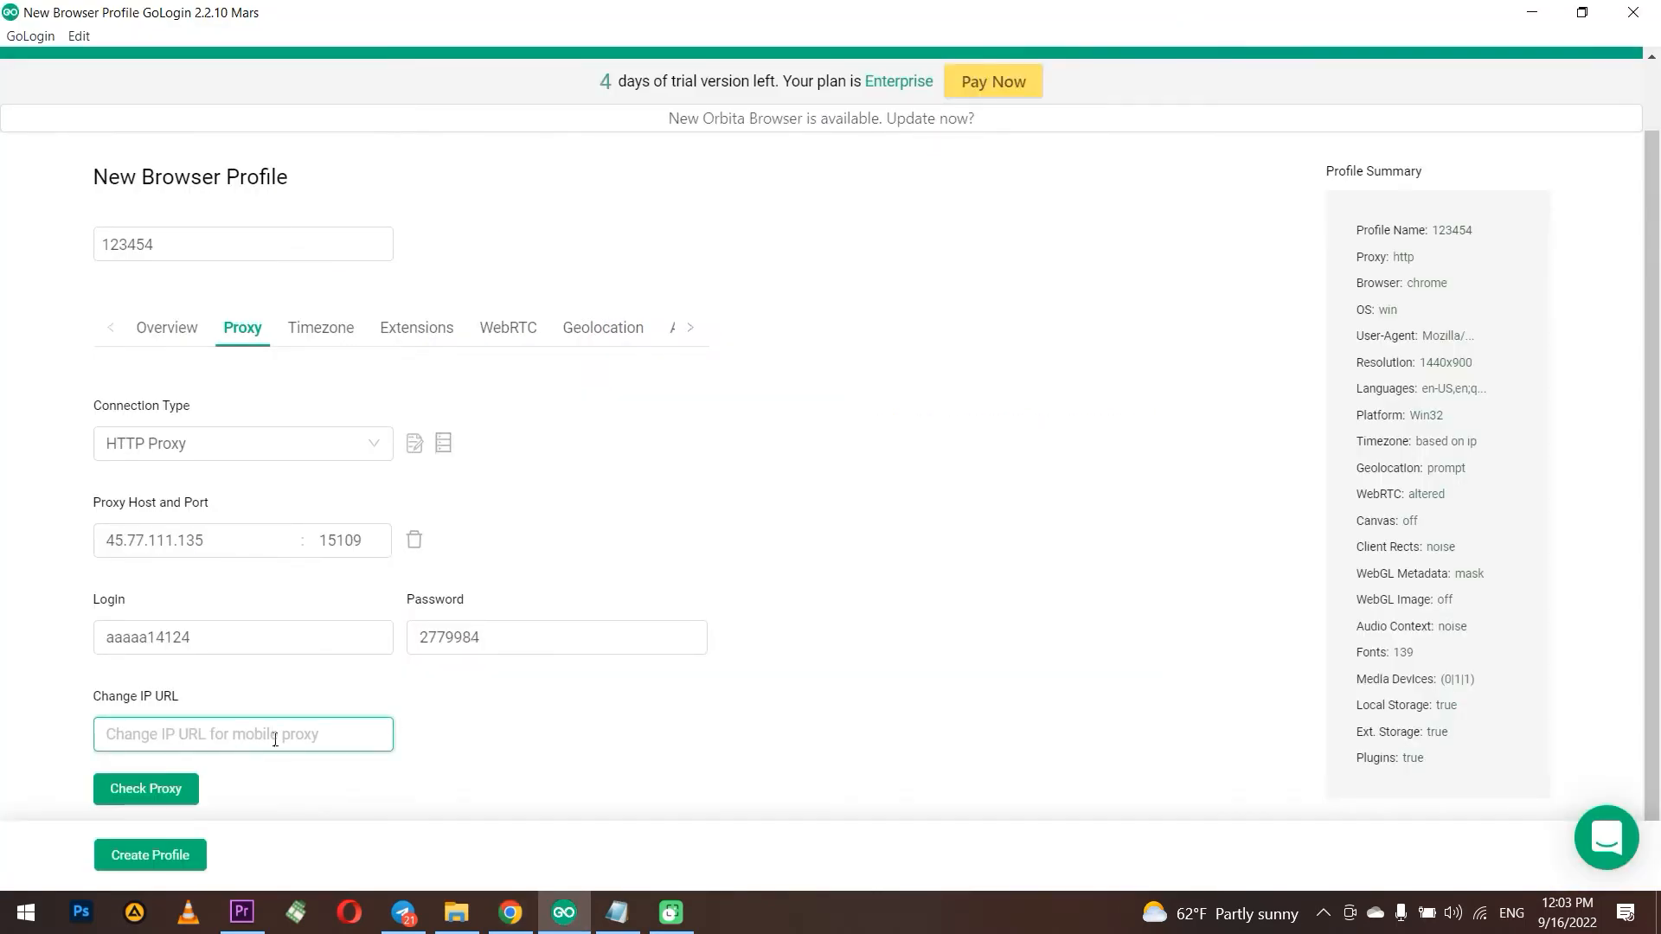
{"action": "key", "text": "ctrl+v"}
{"action": "left_click", "coordinate": [147, 789]}
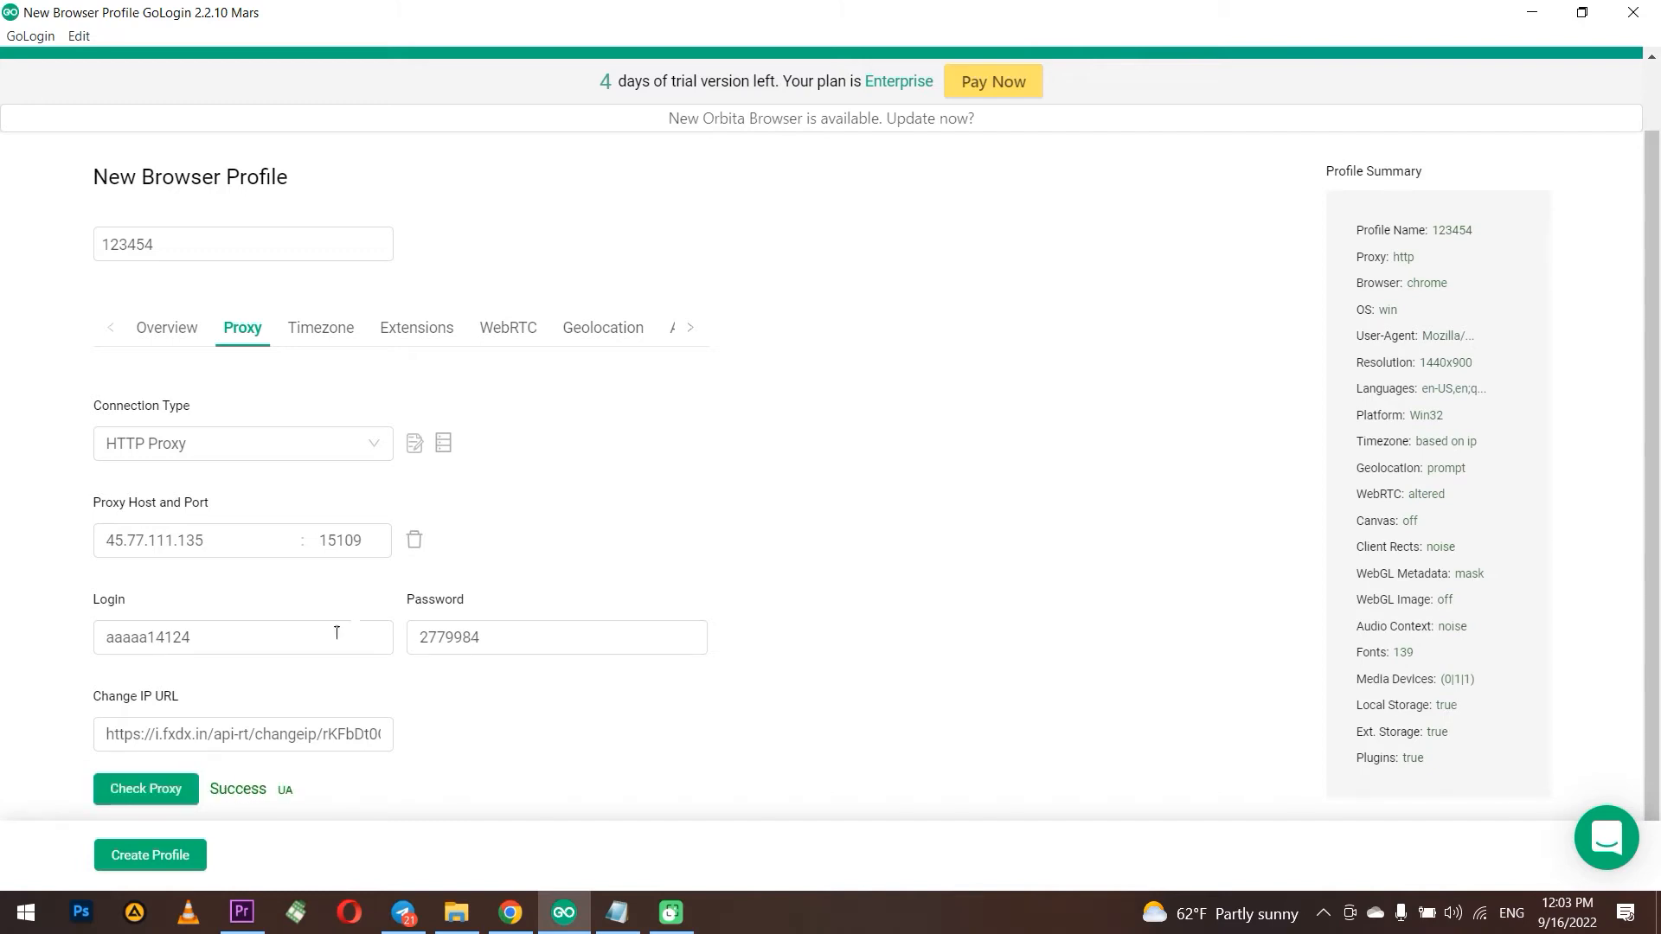
Examine the new profile's timezone setting and browse the catalogue of extensions available for installation
{"action": "left_click", "coordinate": [314, 328]}
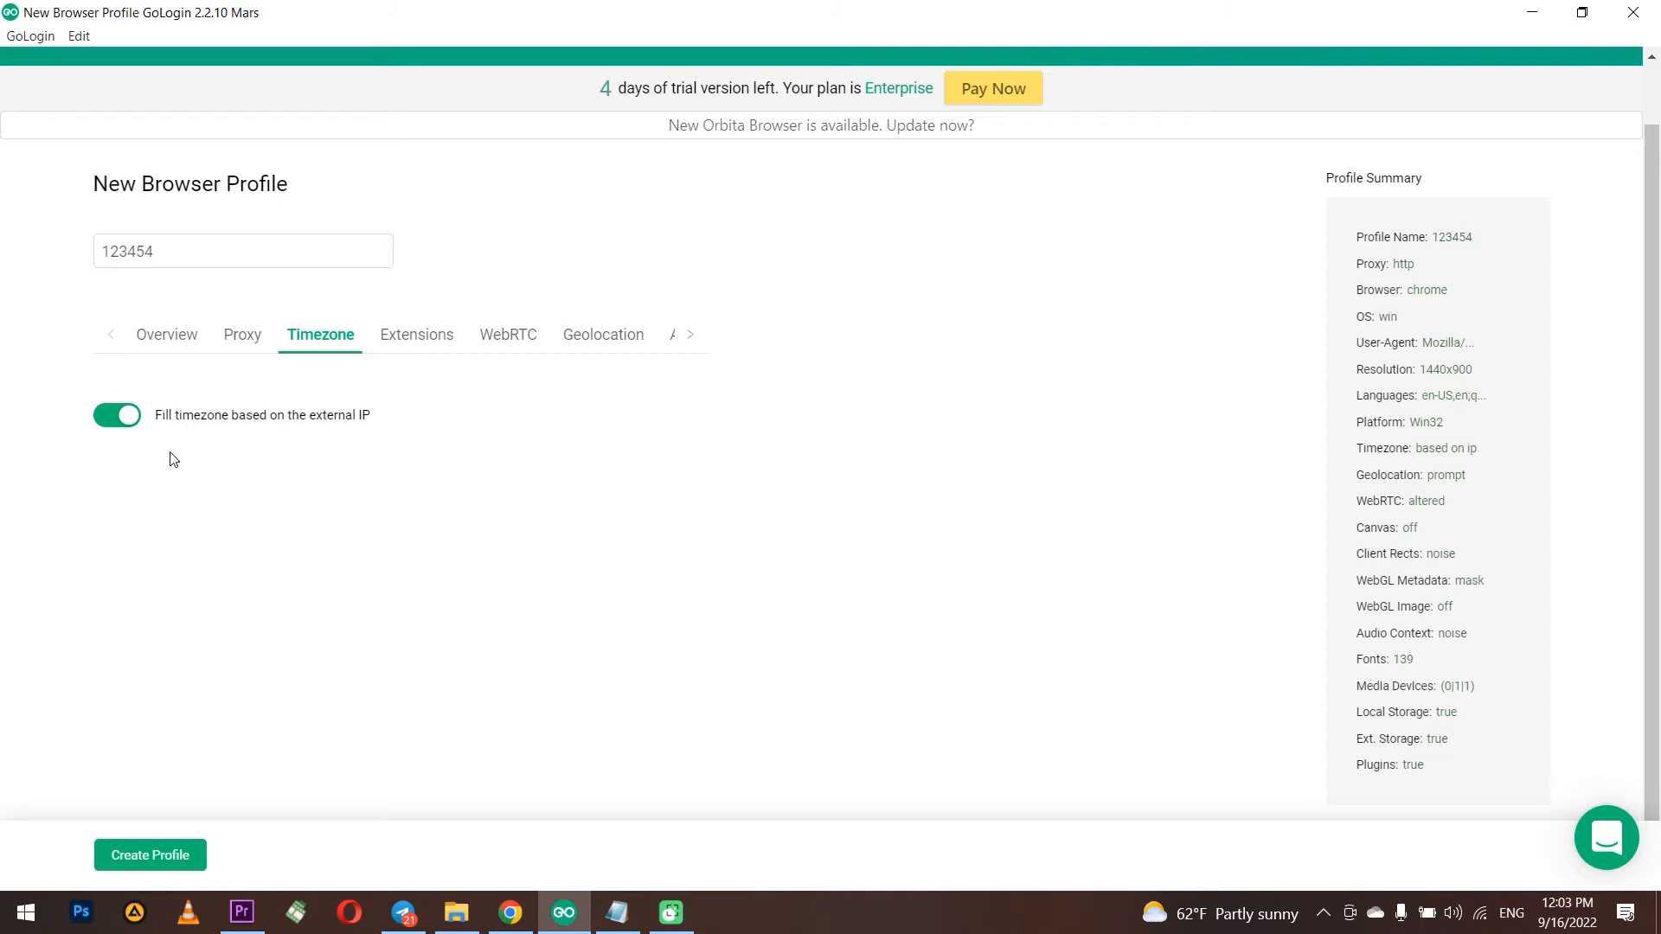
{"action": "left_click", "coordinate": [416, 345]}
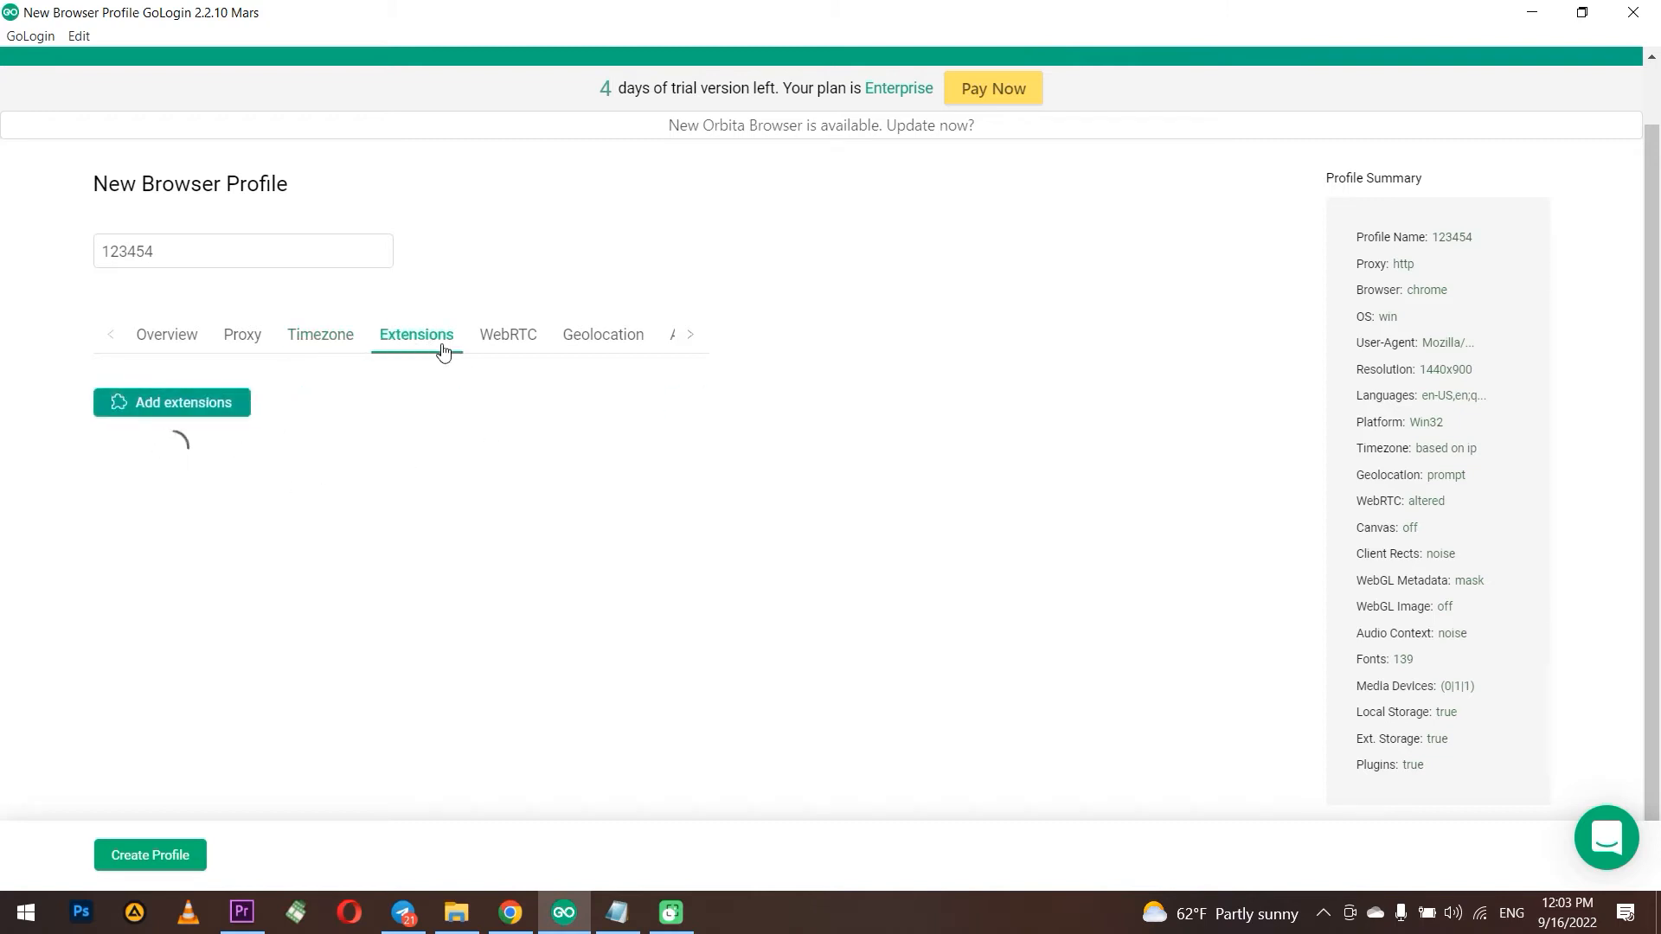
{"action": "left_click", "coordinate": [239, 407]}
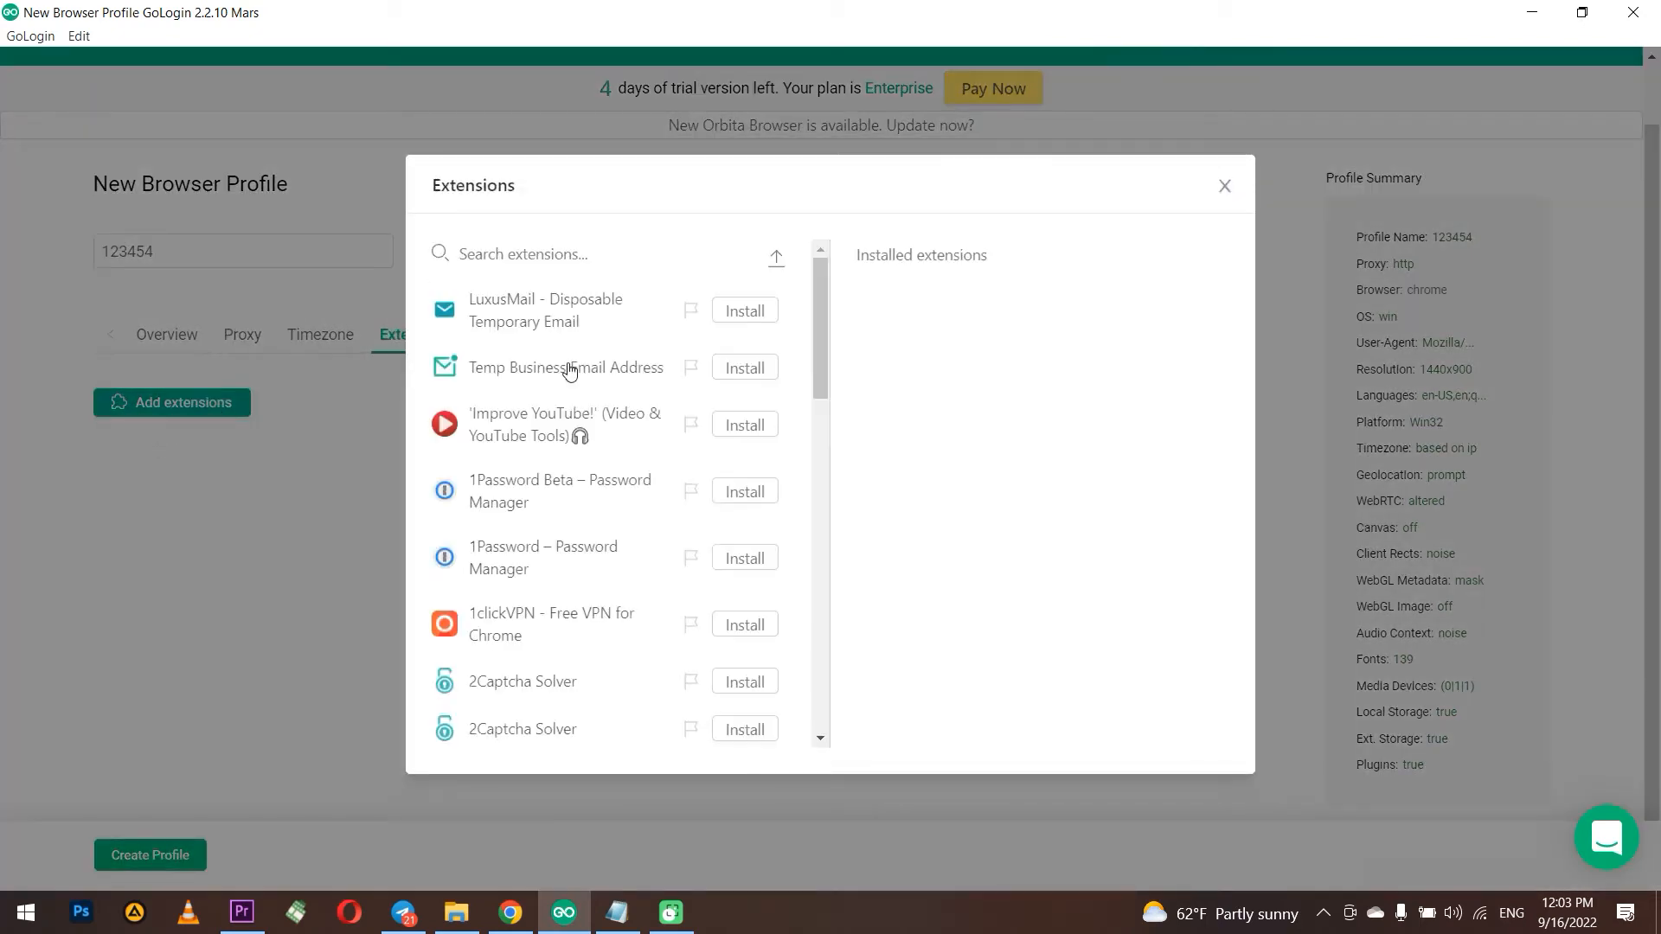
{"action": "scroll", "coordinate": [567, 381], "scroll_direction": "down", "scroll_amount": 10}
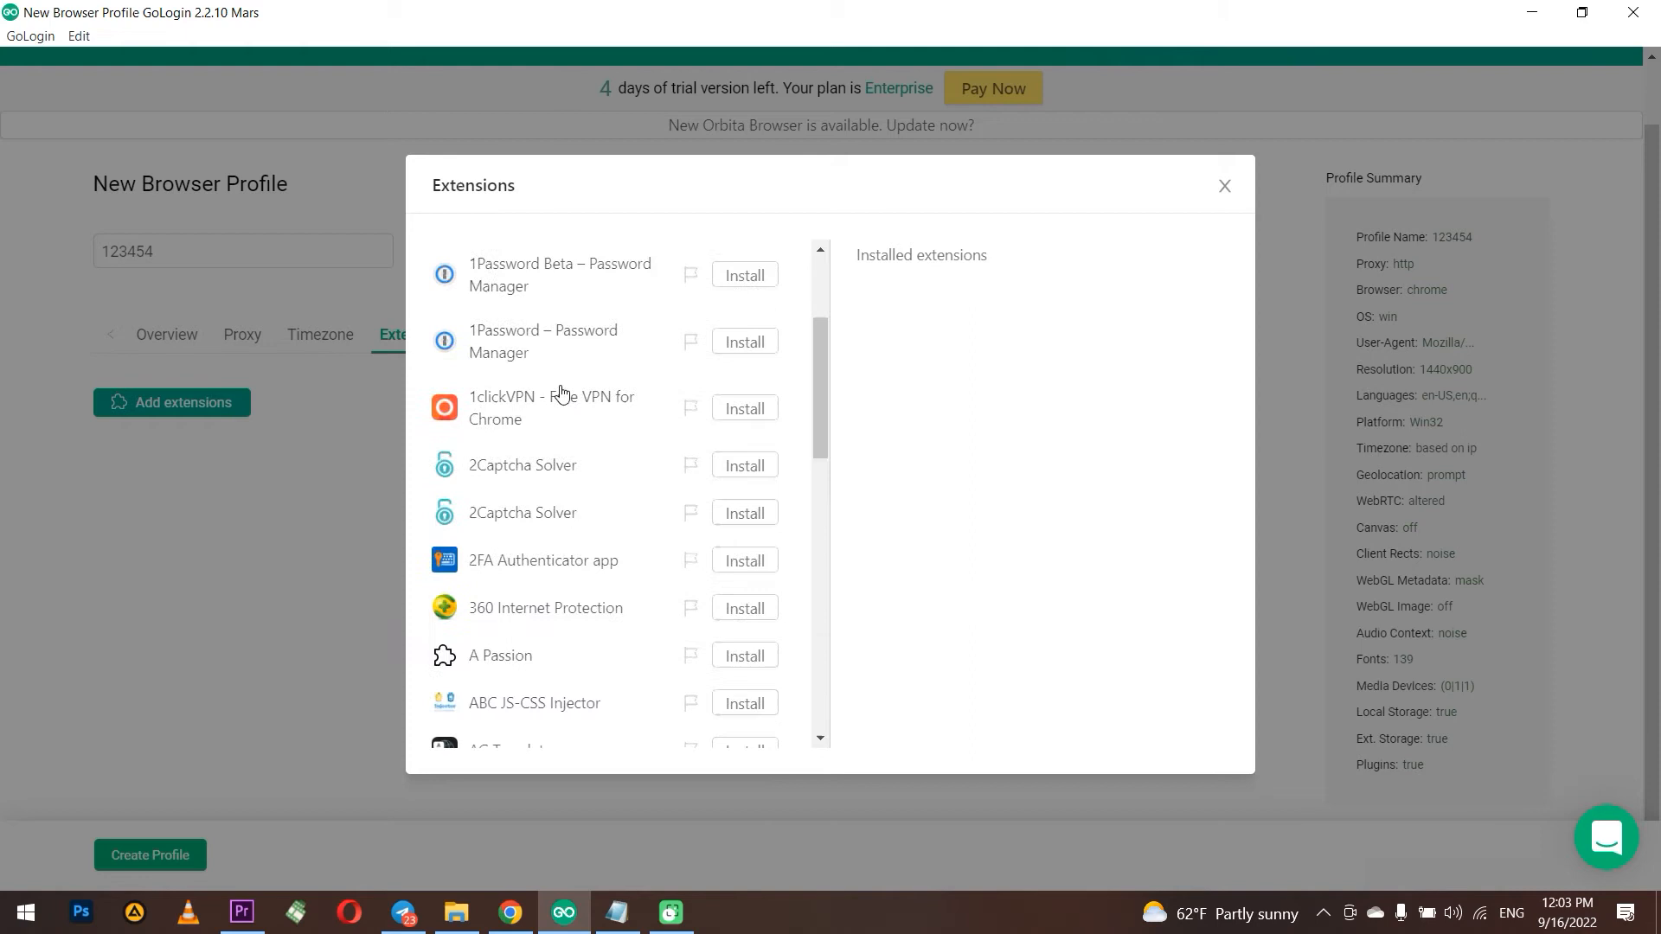
{"action": "scroll", "coordinate": [537, 510], "scroll_direction": "down", "scroll_amount": 4}
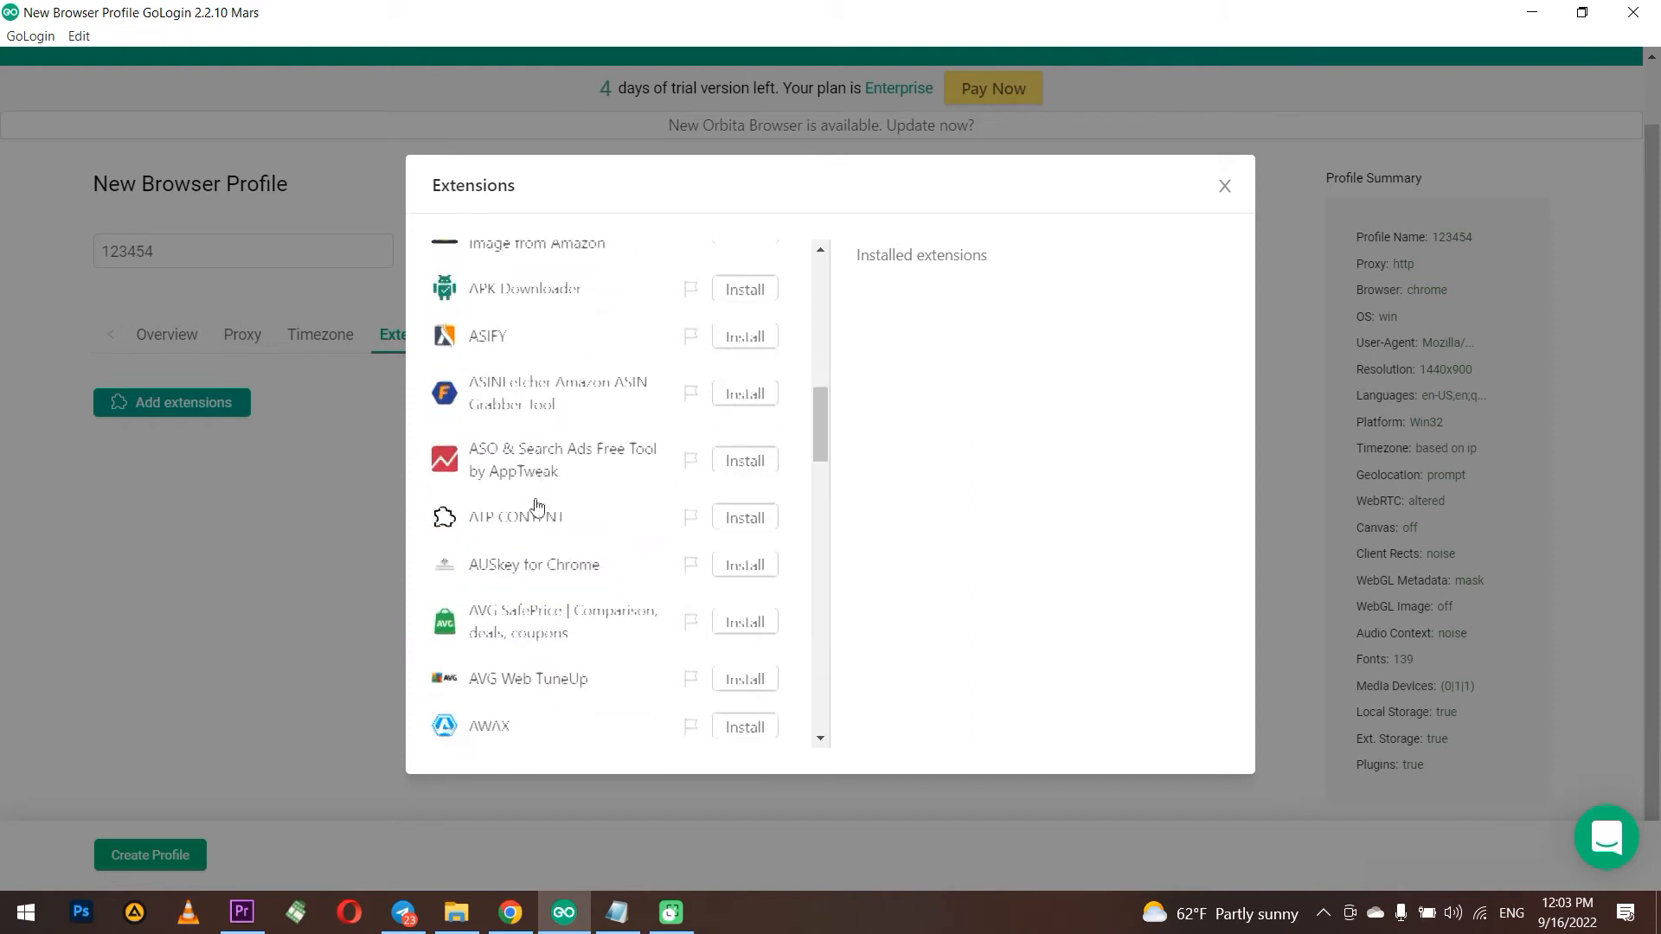
{"action": "scroll", "coordinate": [562, 532], "scroll_direction": "down", "scroll_amount": 5}
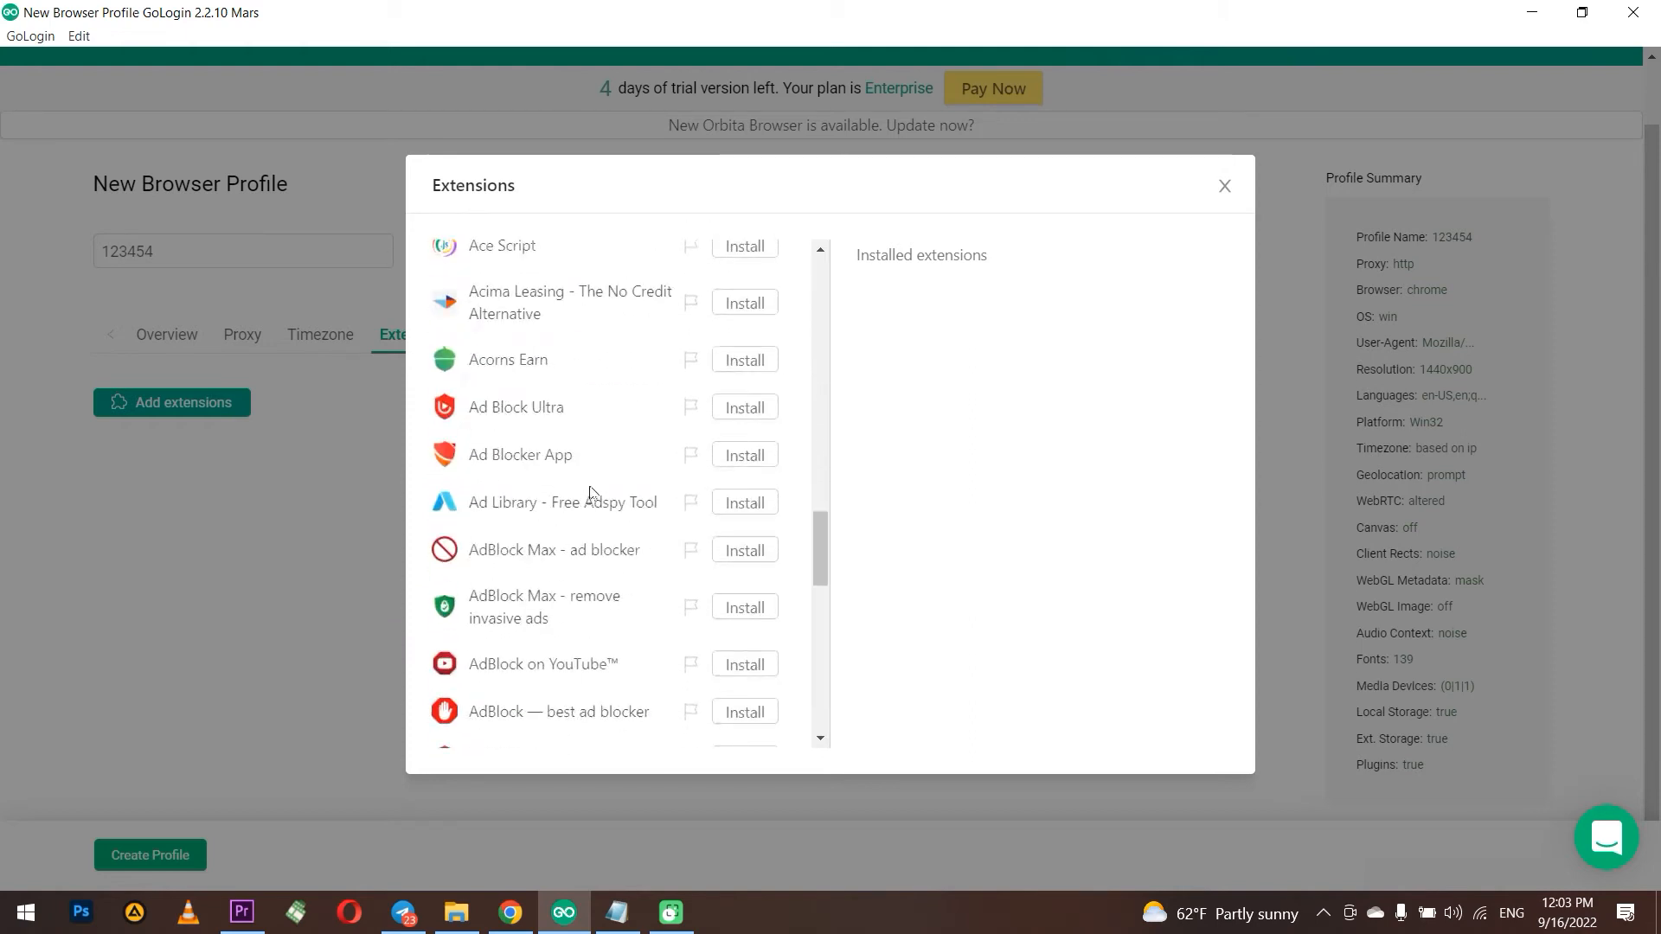
{"action": "scroll", "coordinate": [558, 549], "scroll_direction": "down", "scroll_amount": 5}
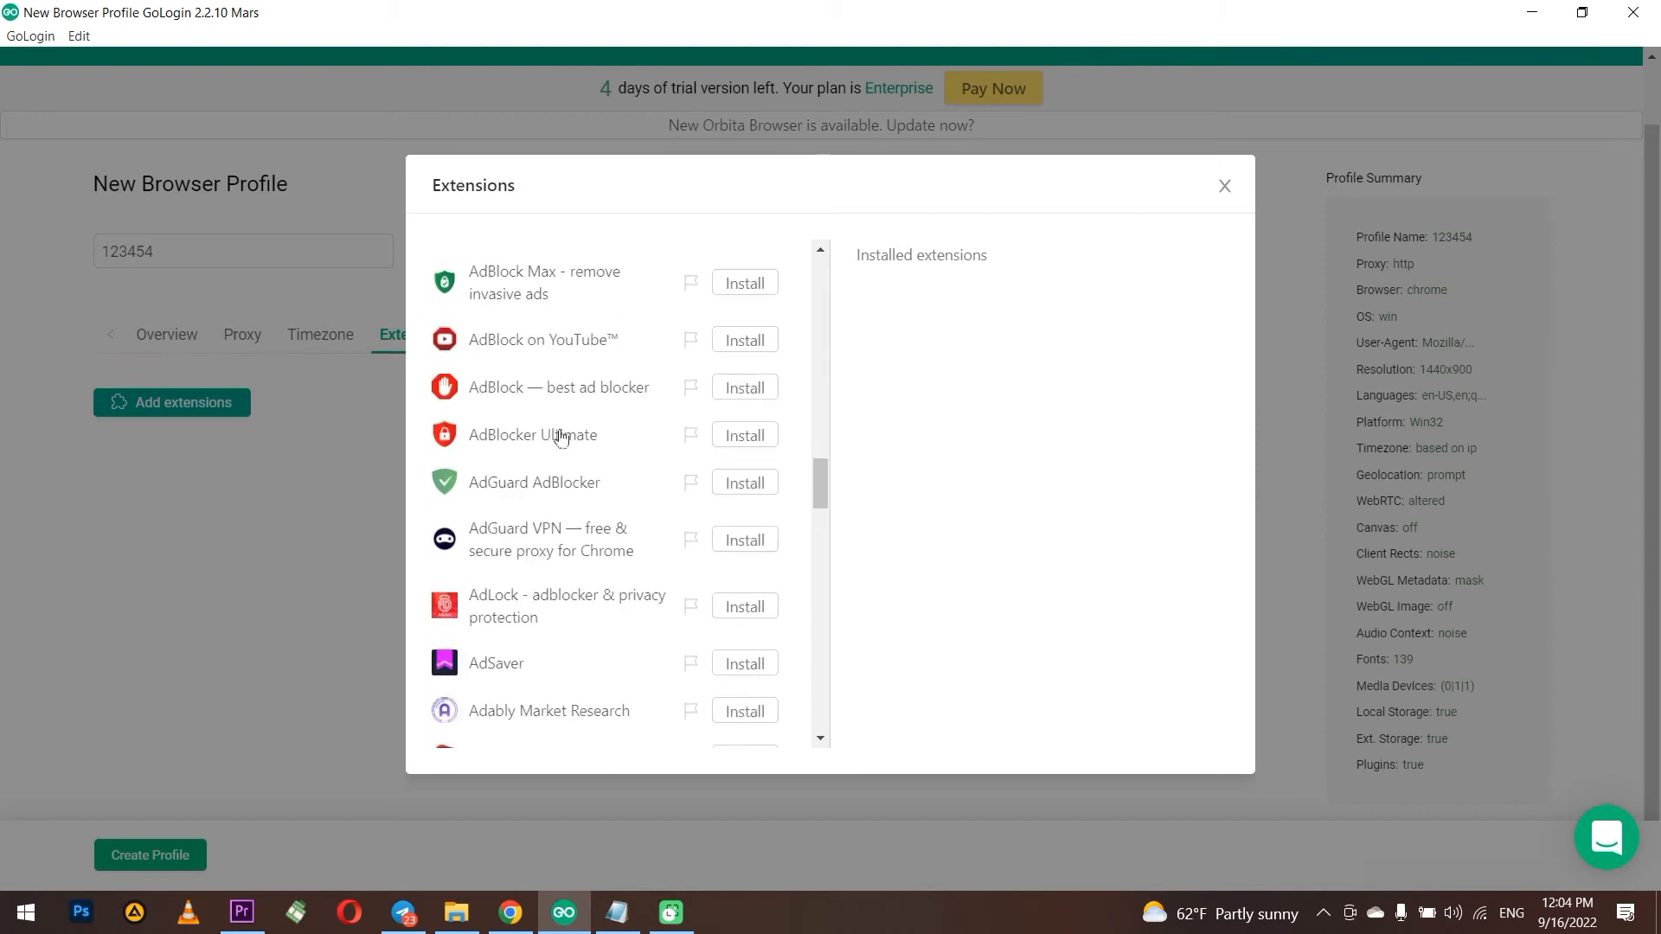
{"action": "left_click", "coordinate": [1226, 186]}
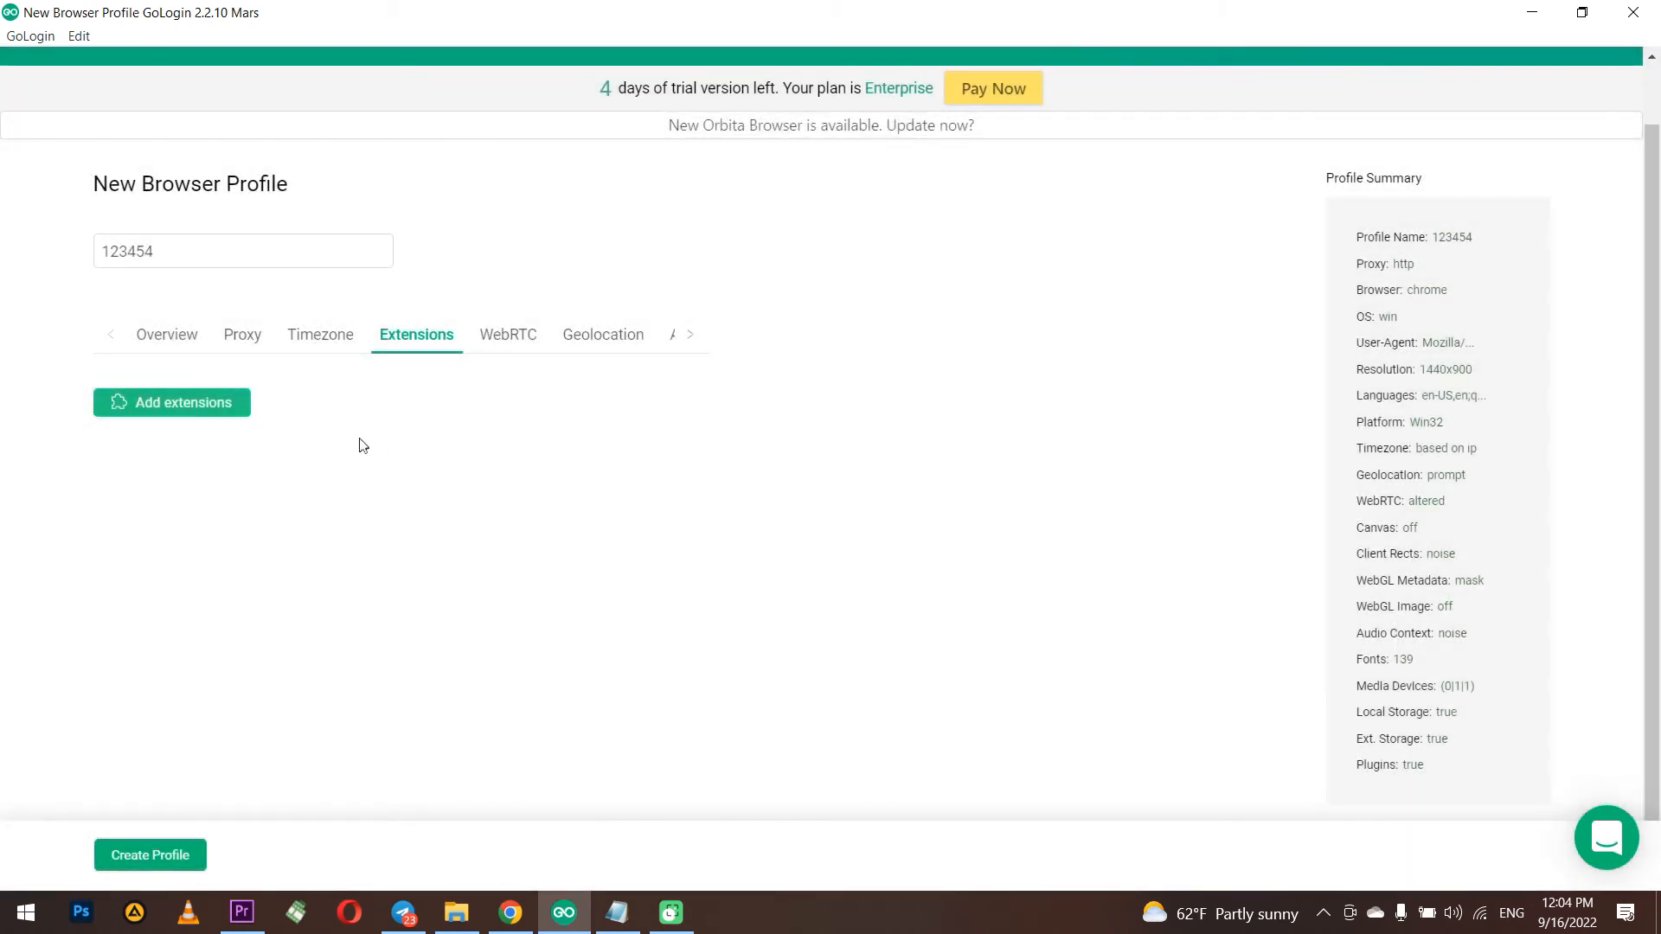
Examine the WebRTC and geolocation settings of the new profile
{"action": "left_click", "coordinate": [504, 339]}
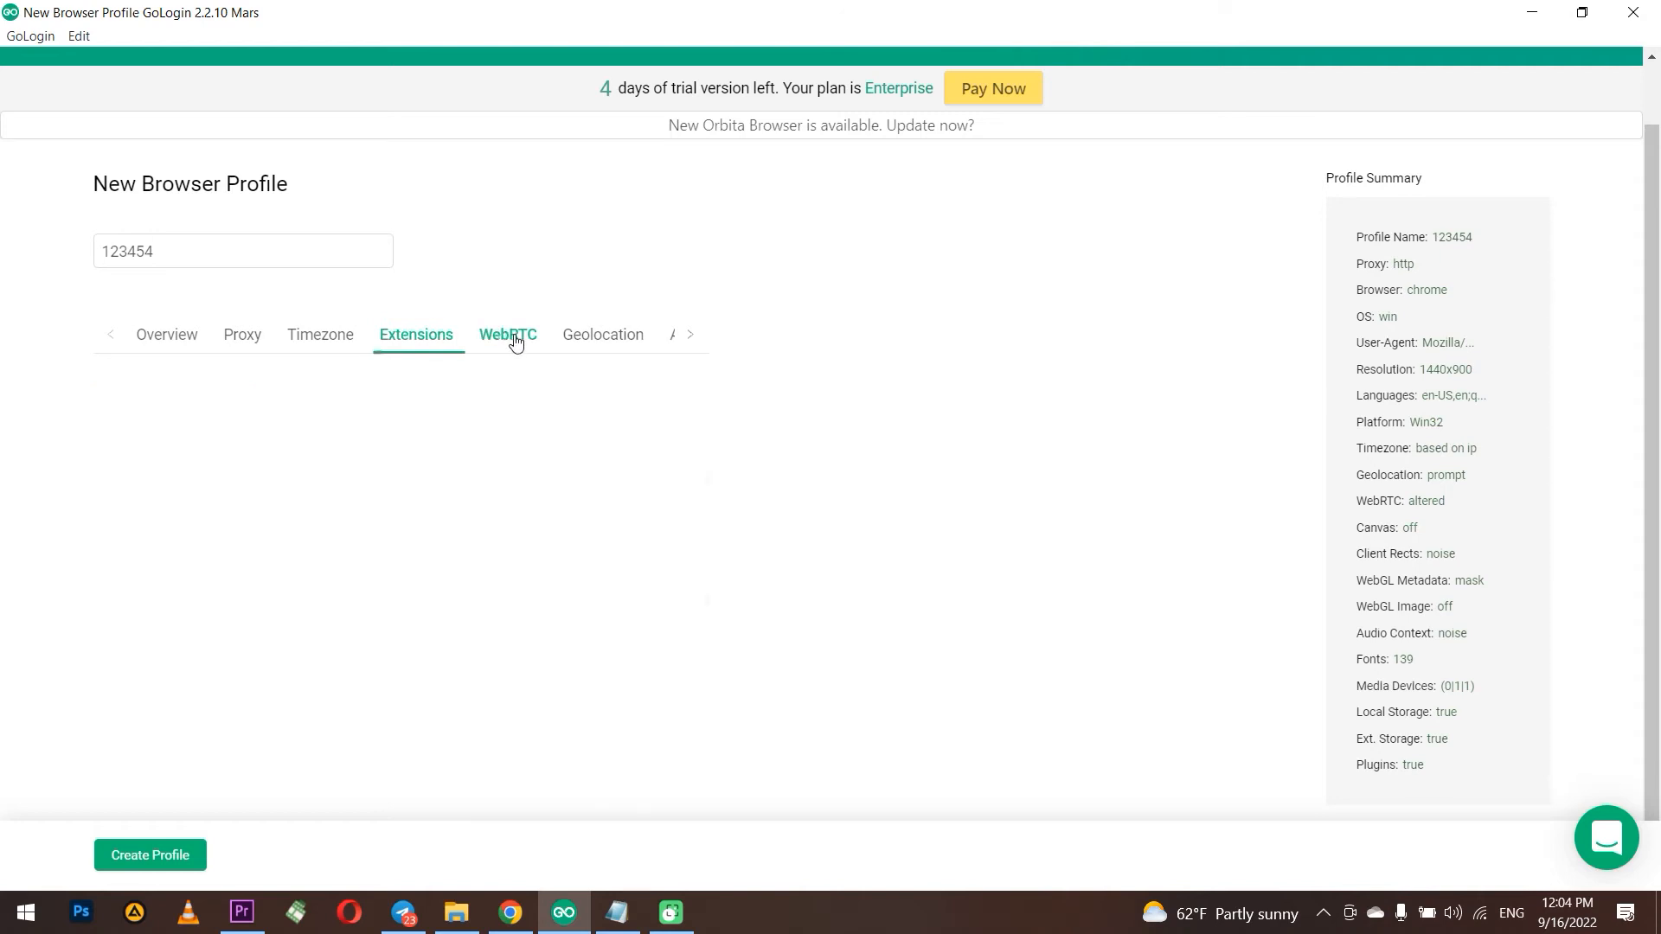
{"action": "left_click", "coordinate": [612, 343]}
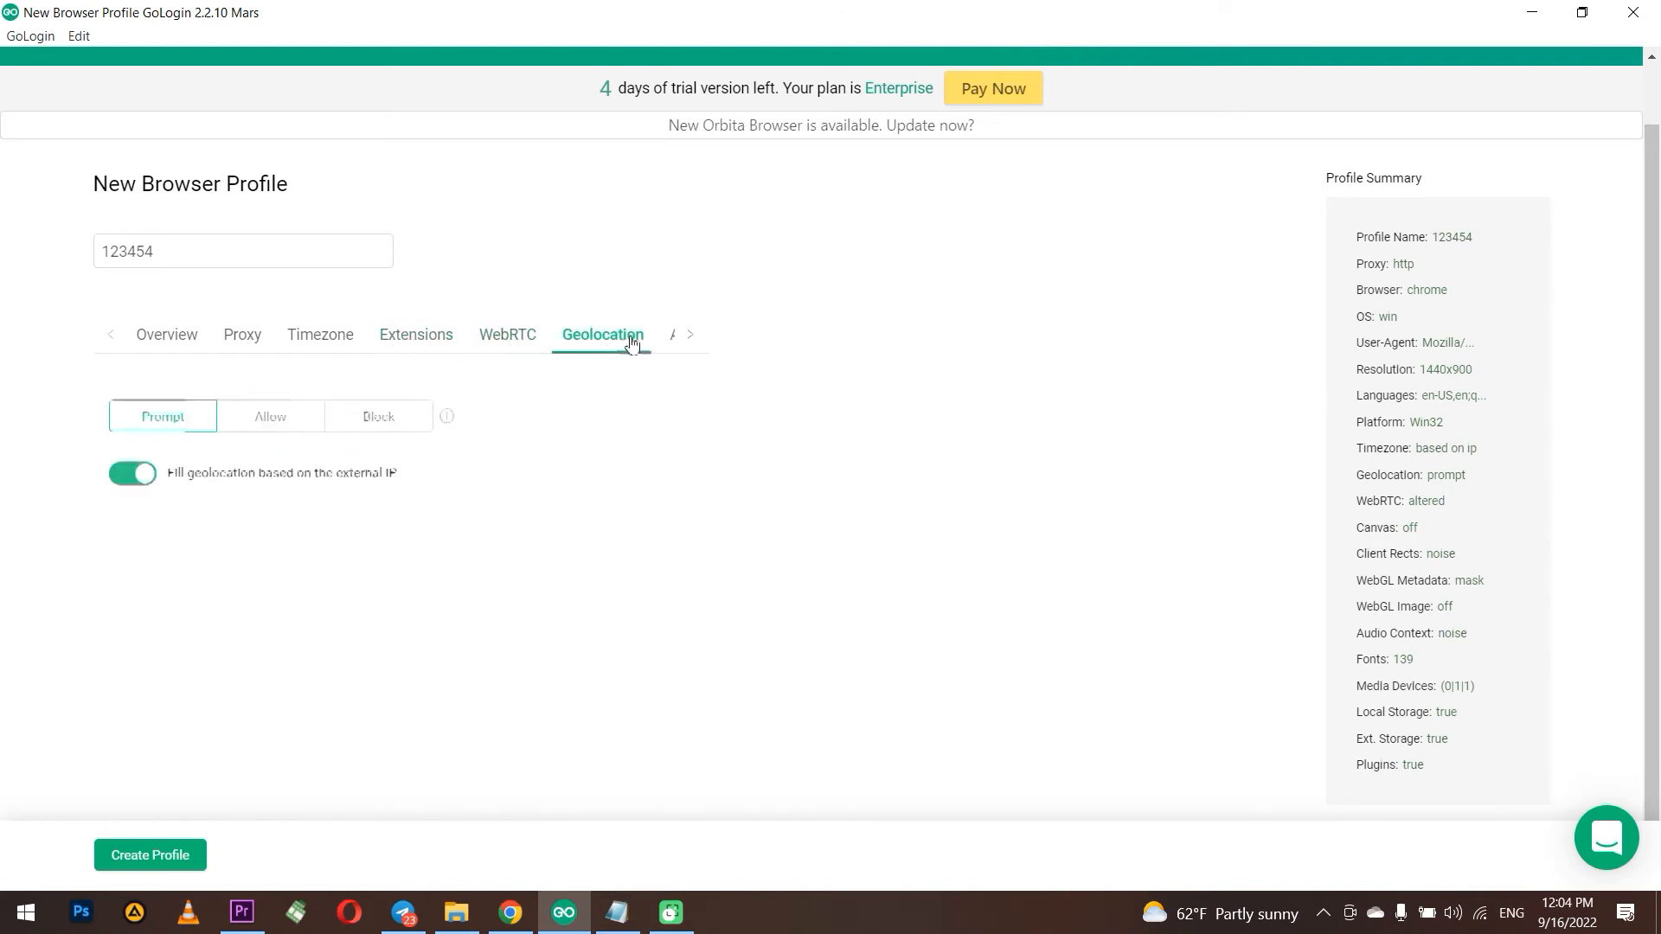
{"action": "left_click", "coordinate": [692, 341]}
{"action": "left_click", "coordinate": [387, 342]}
{"action": "left_click", "coordinate": [459, 344]}
Examine the new profile's advanced settings, including the screen resolution choices, language list, browser plugins and other options
{"action": "left_click", "coordinate": [562, 341]}
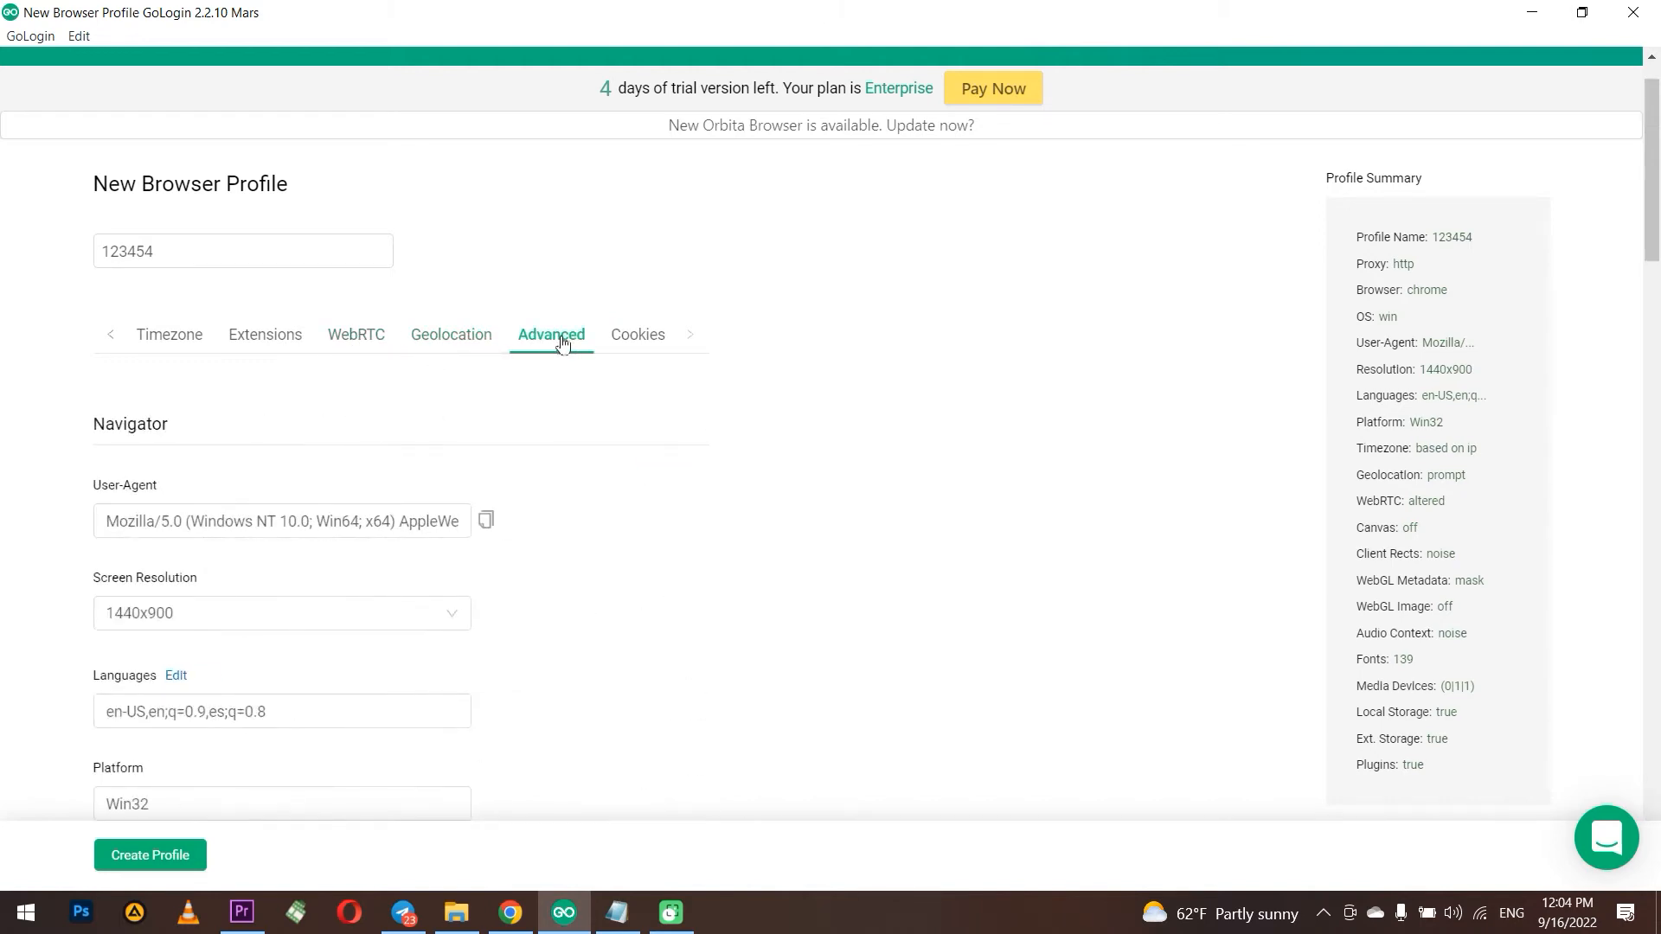
{"action": "scroll", "coordinate": [401, 426], "scroll_direction": "down", "scroll_amount": 2}
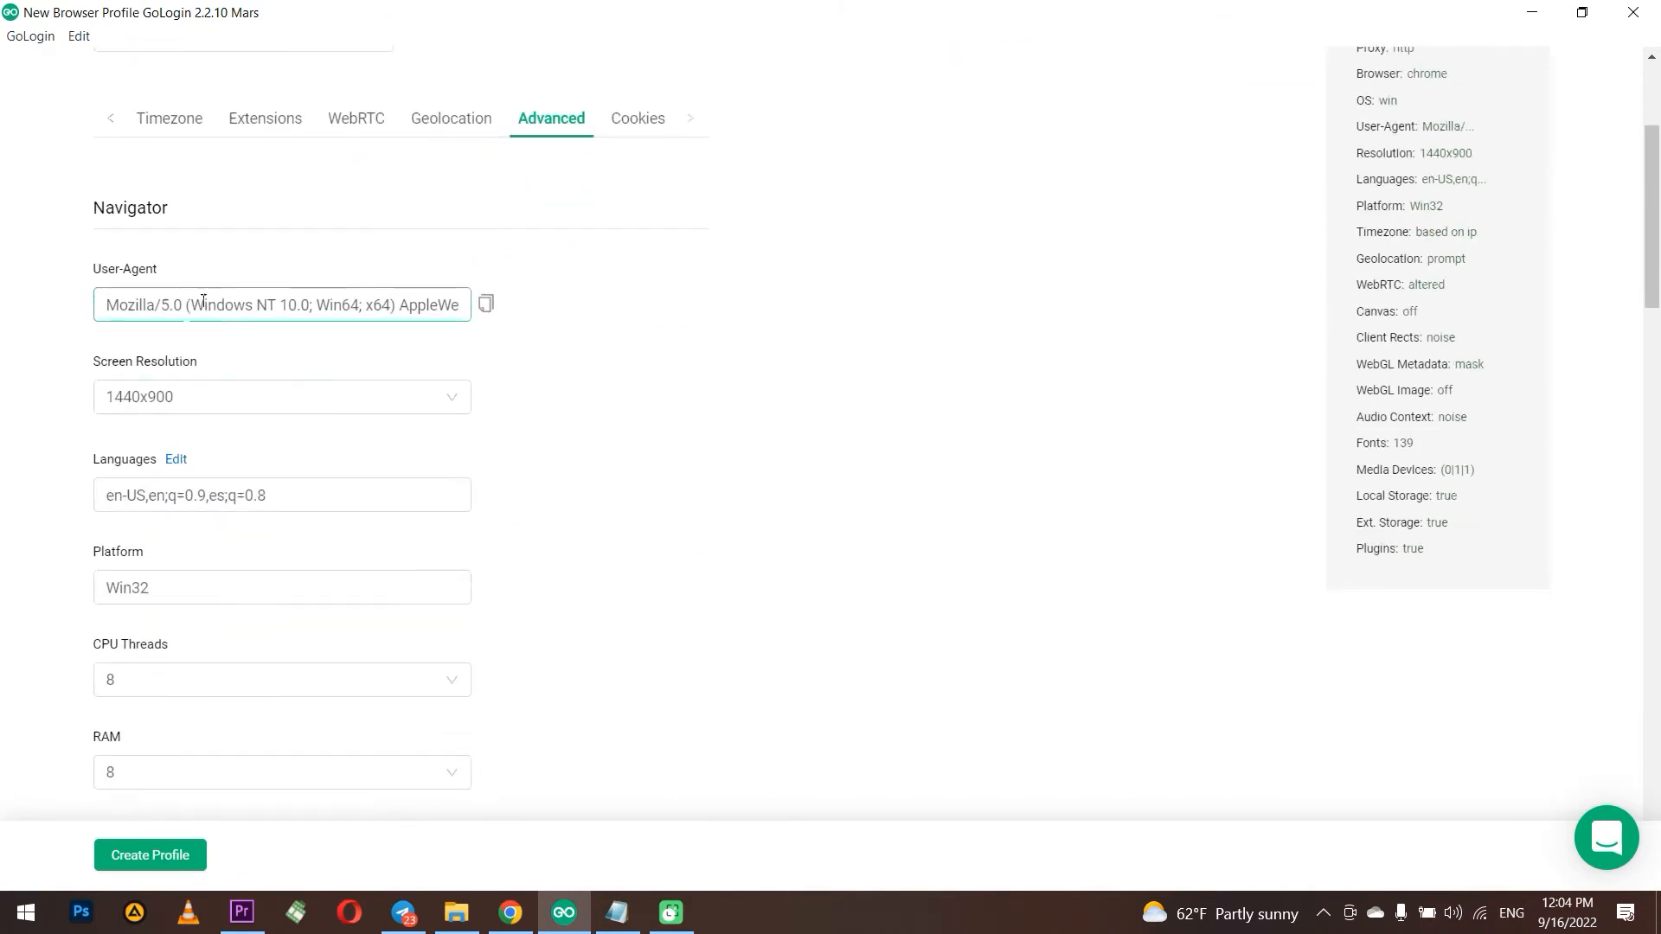
{"action": "left_click", "coordinate": [230, 400]}
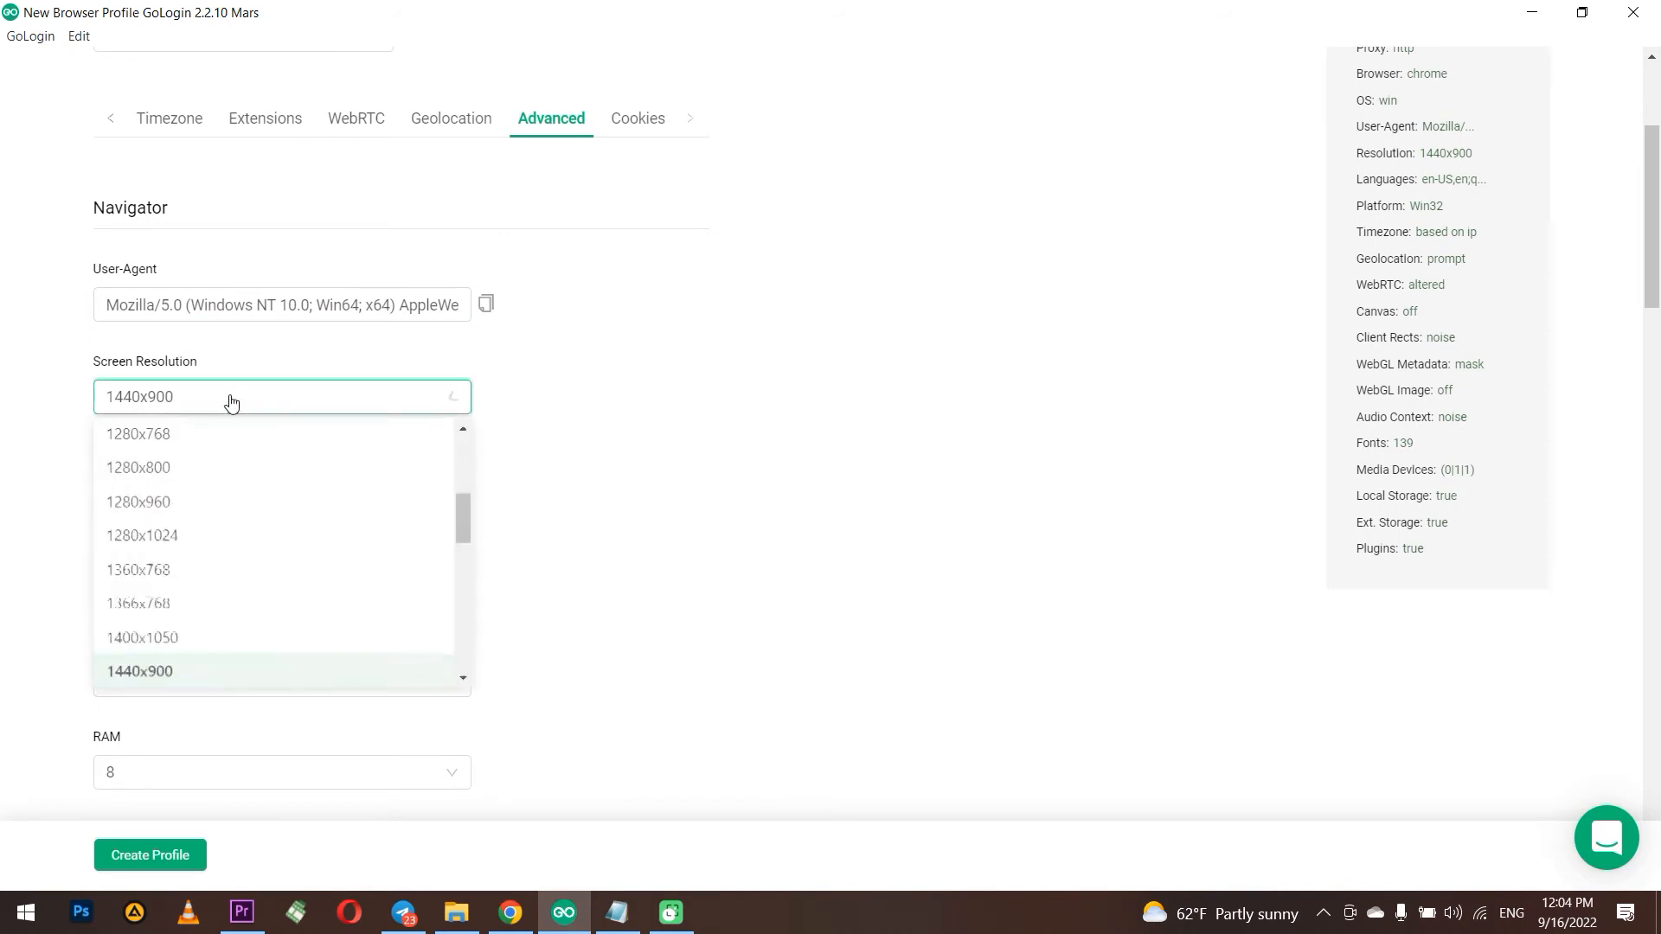
{"action": "left_click", "coordinate": [230, 400]}
{"action": "left_click", "coordinate": [175, 461]}
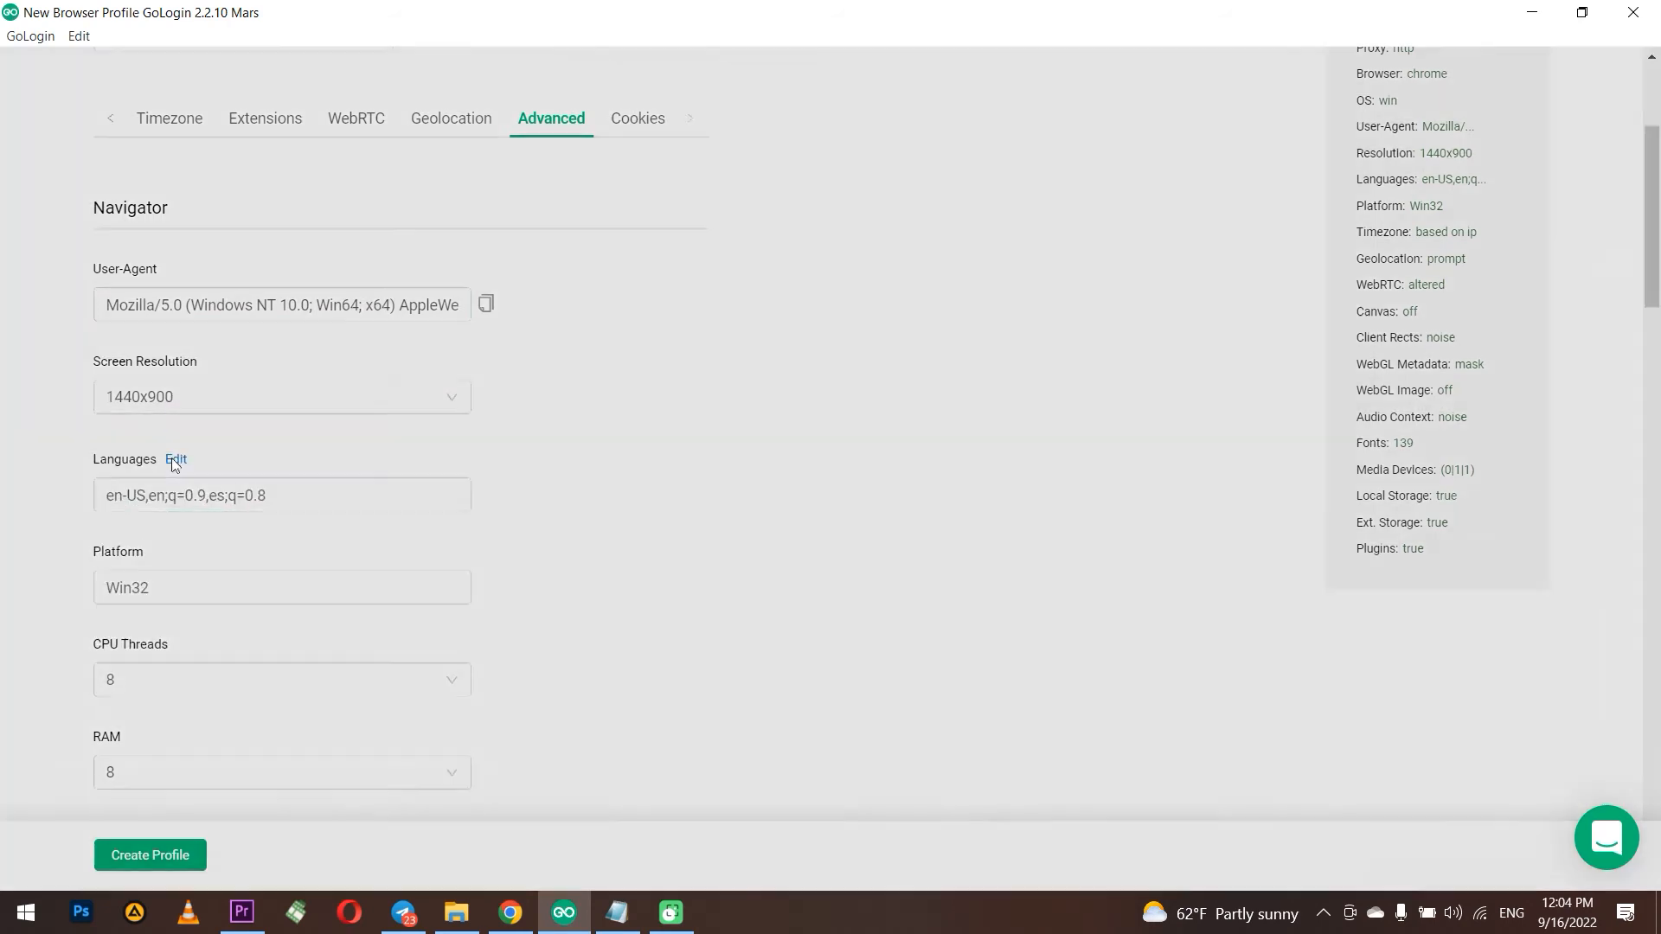
{"action": "left_click", "coordinate": [1231, 114]}
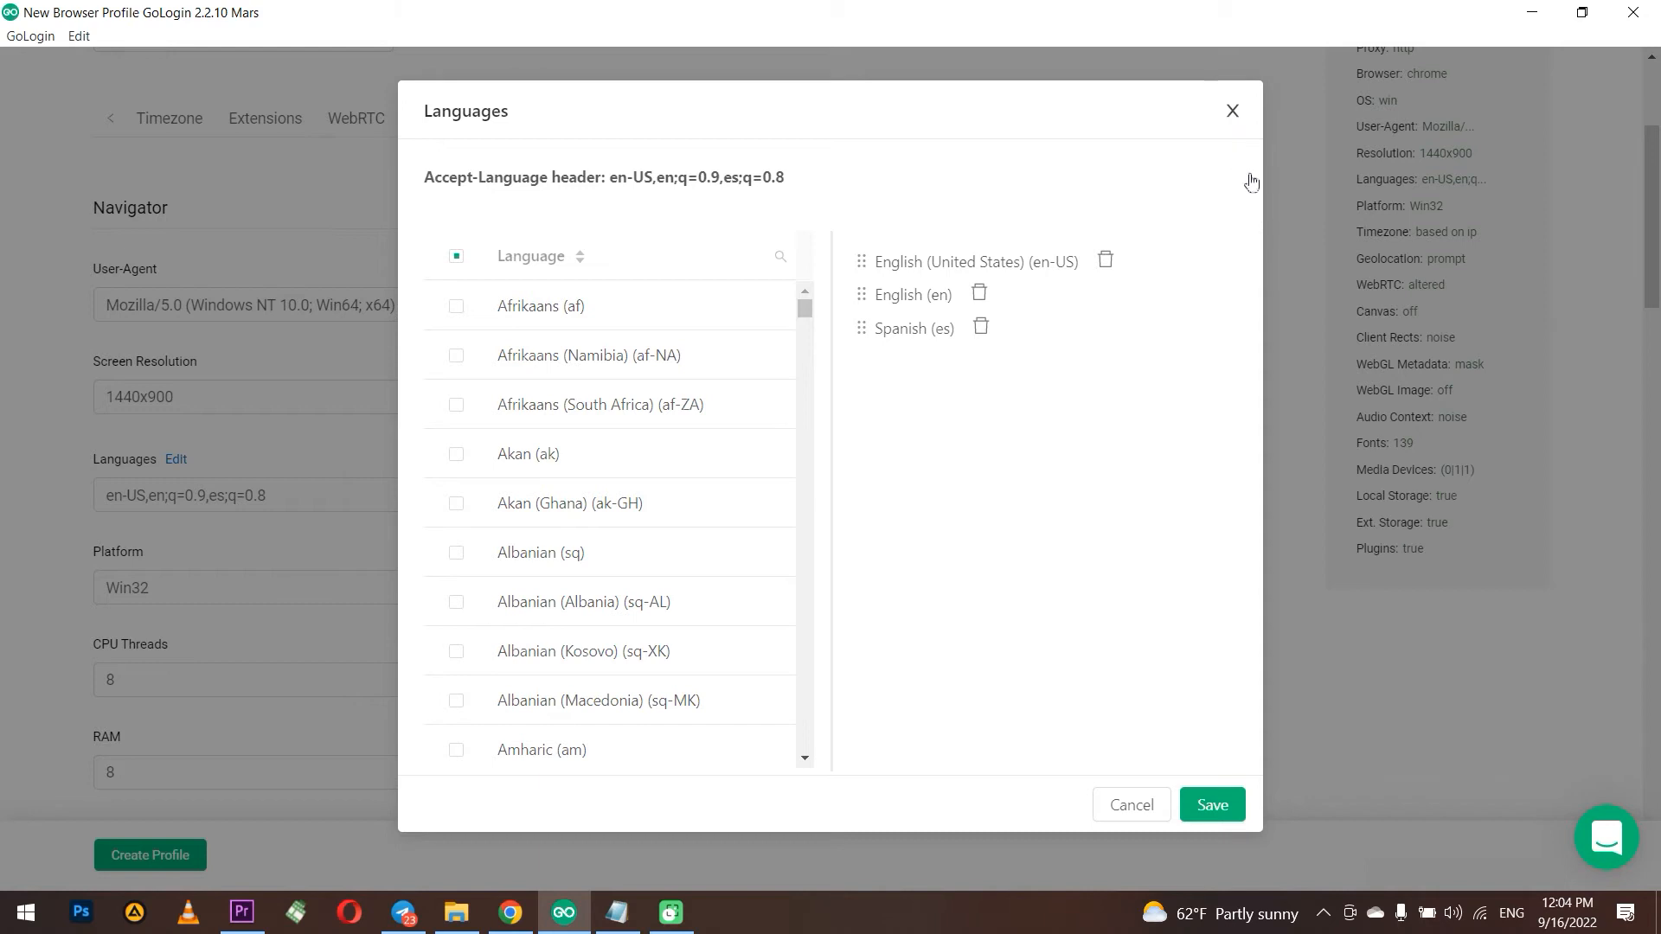
{"action": "scroll", "coordinate": [208, 547], "scroll_direction": "down", "scroll_amount": 5}
{"action": "scroll", "coordinate": [208, 547], "scroll_direction": "down", "scroll_amount": 20}
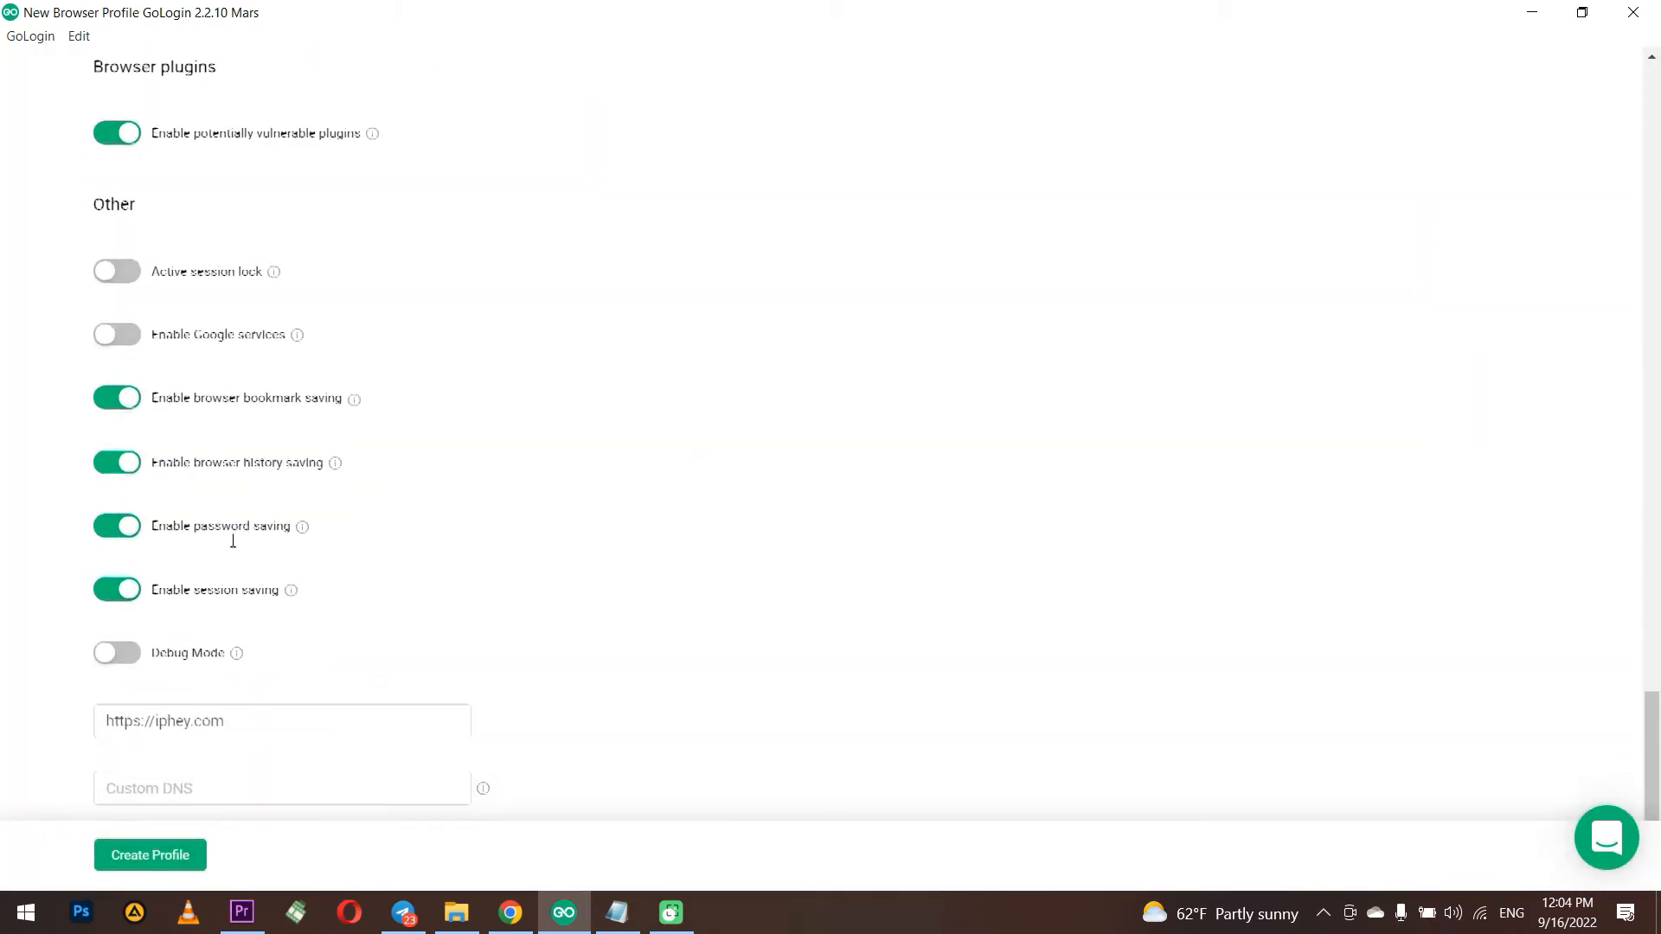
{"action": "scroll", "coordinate": [231, 541], "scroll_direction": "up", "scroll_amount": 20}
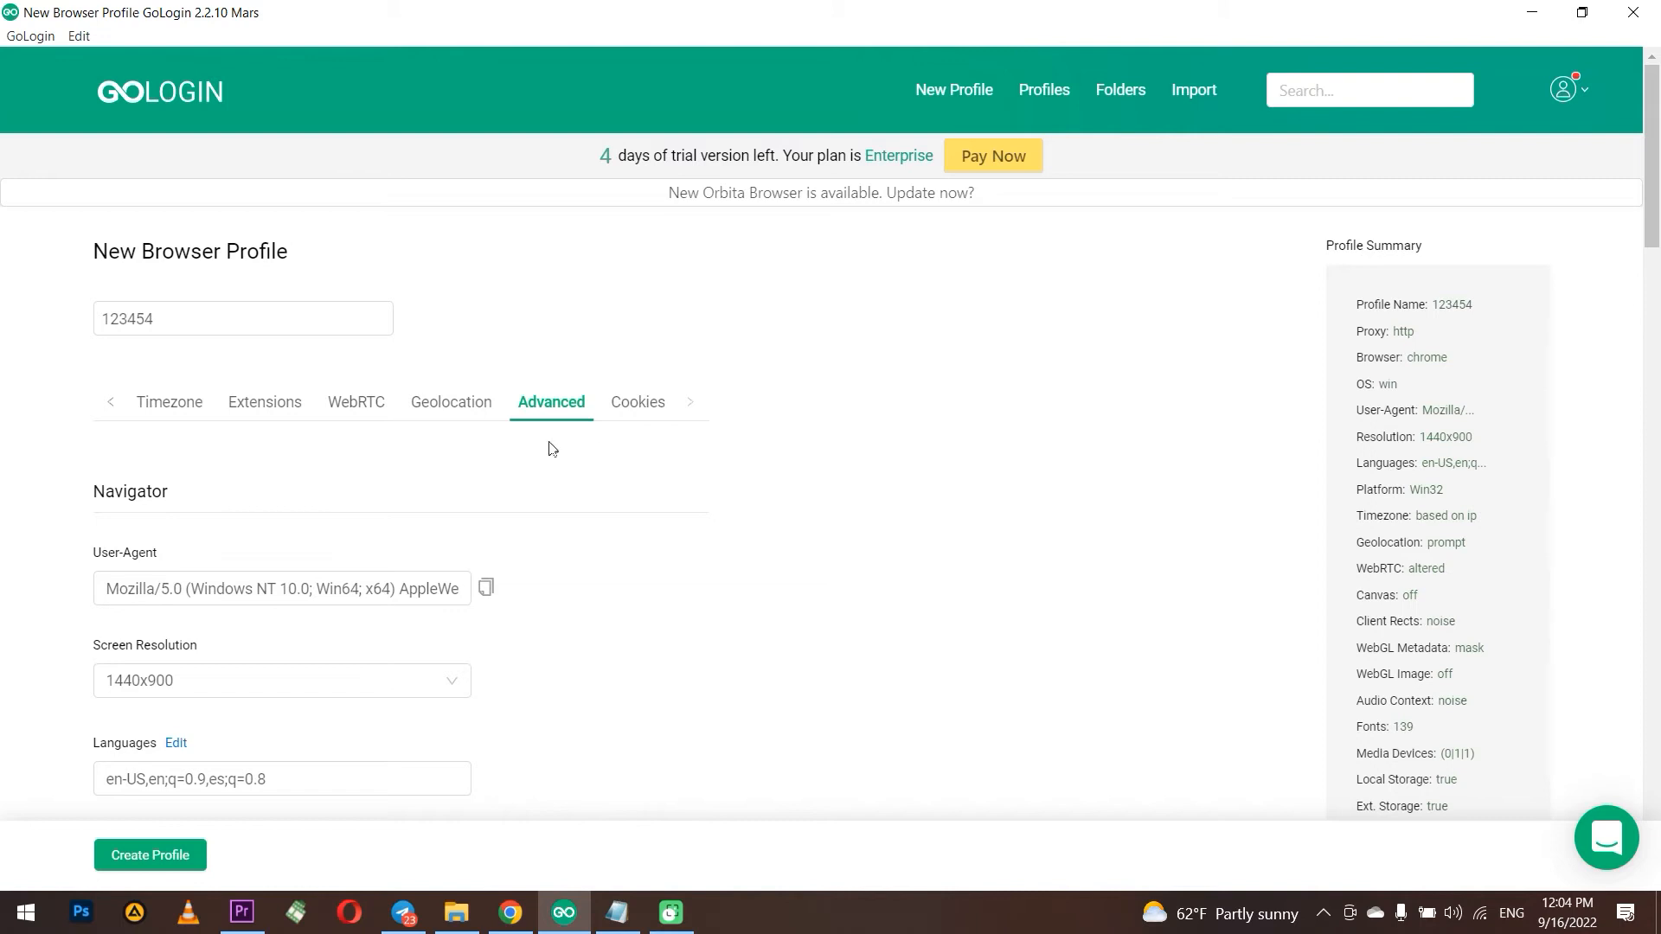
Import the Facebook session cookies from the open text file into profile 123454 and create the profile
{"action": "left_click", "coordinate": [629, 415]}
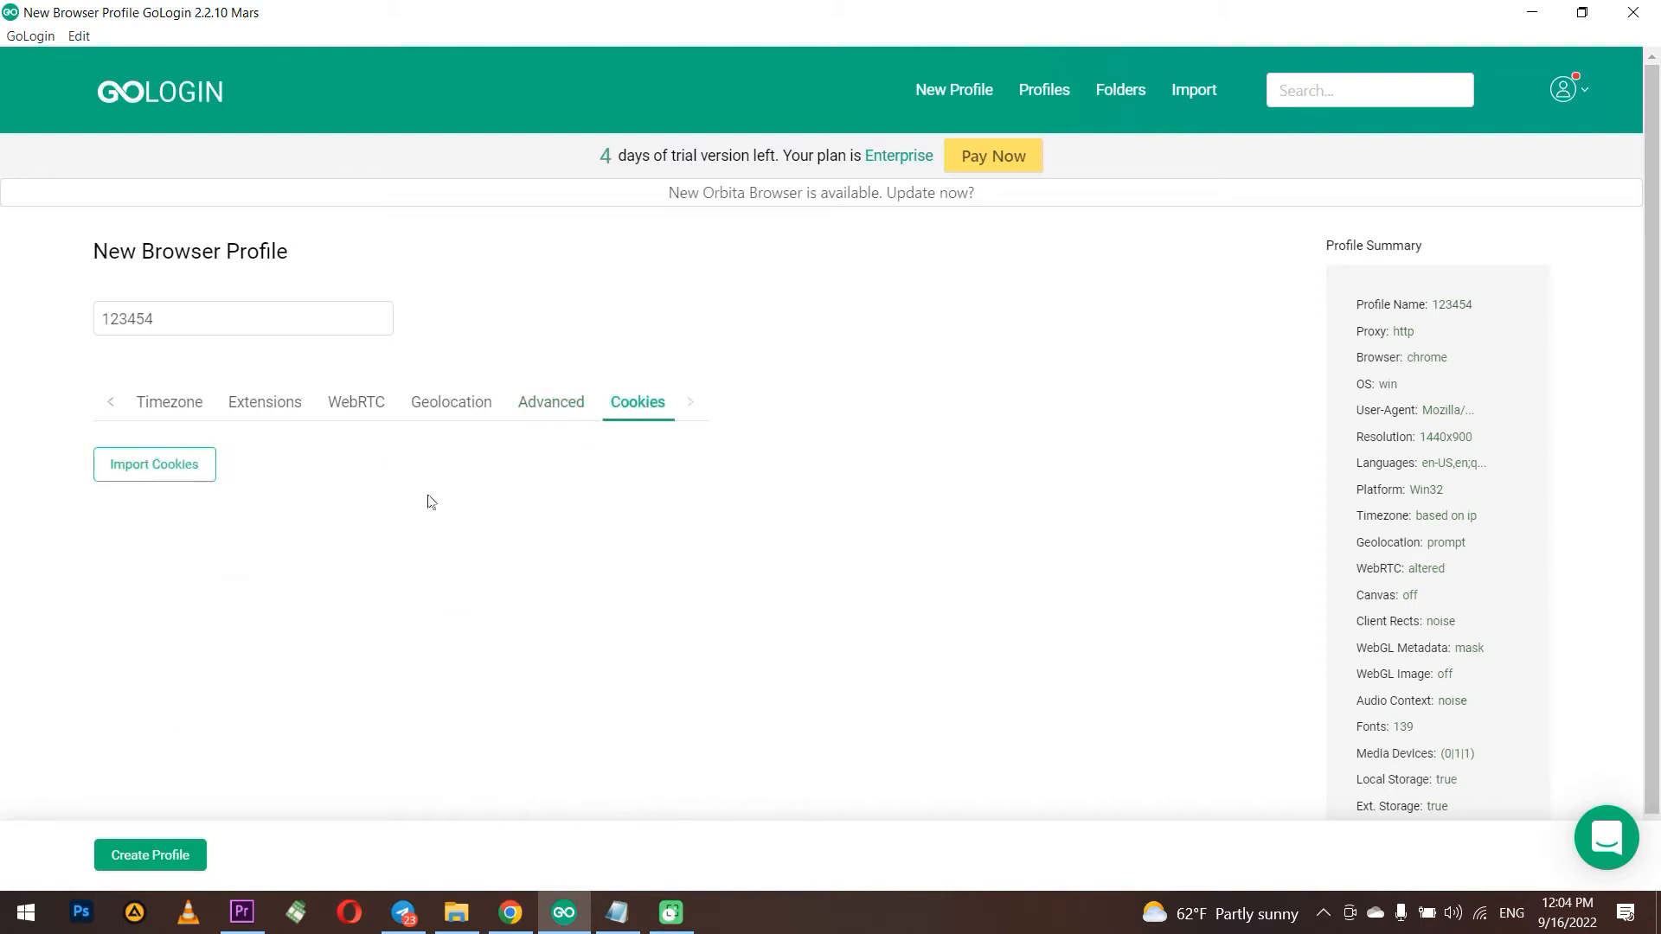
{"action": "left_click", "coordinate": [191, 482]}
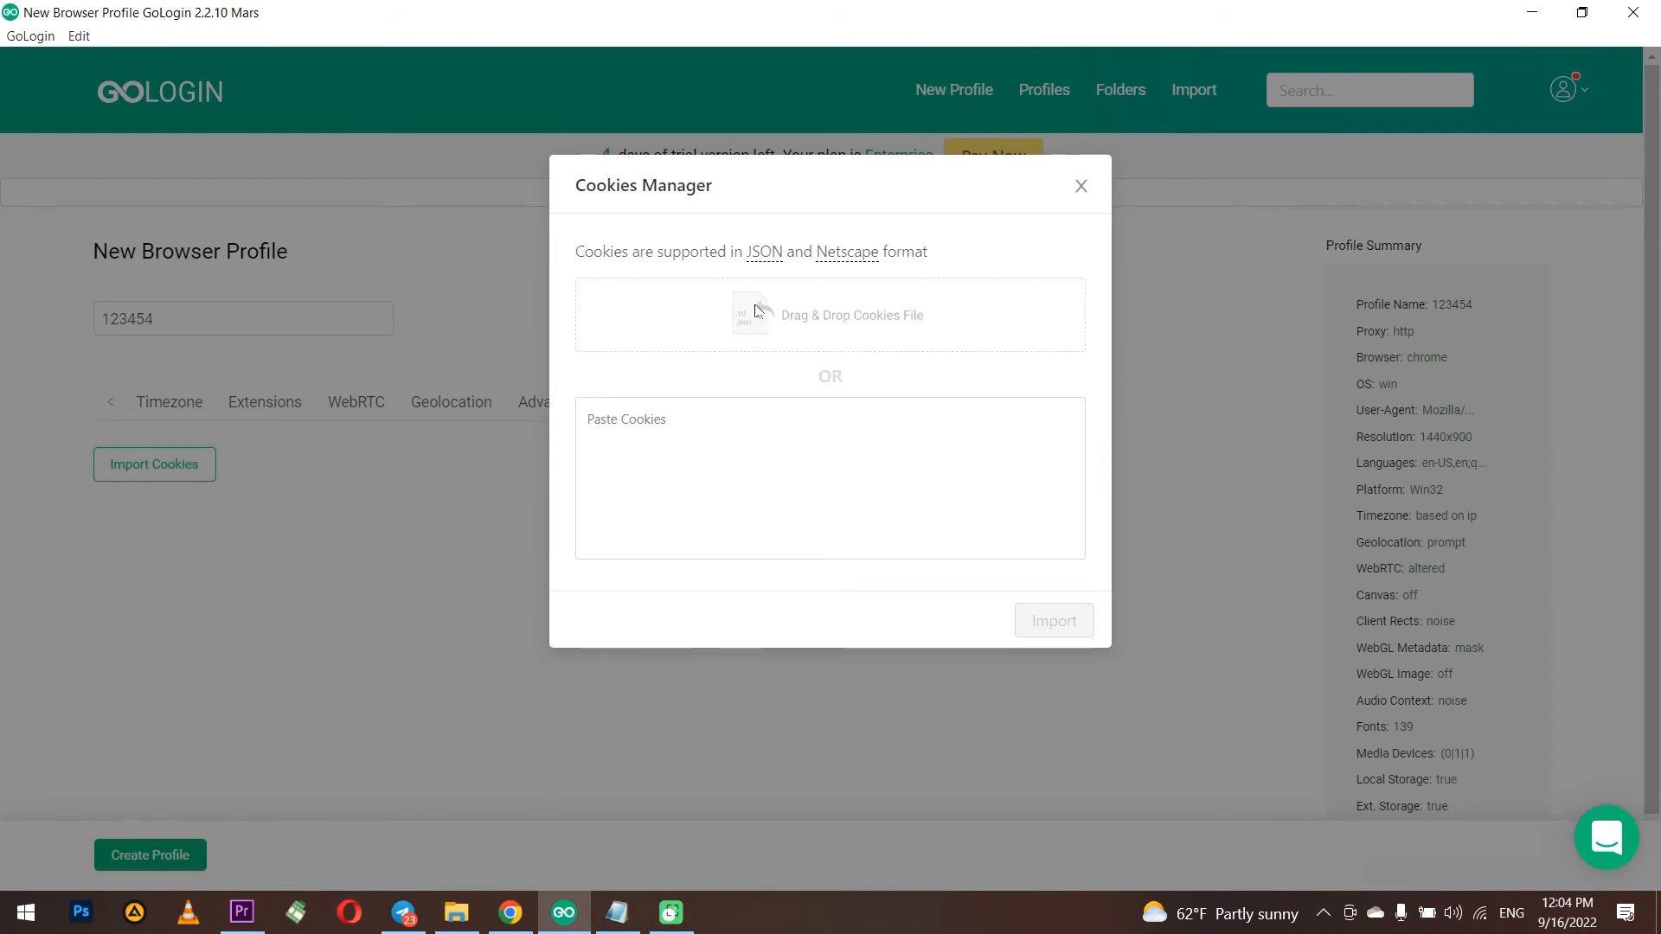
{"action": "left_click", "coordinate": [617, 913]}
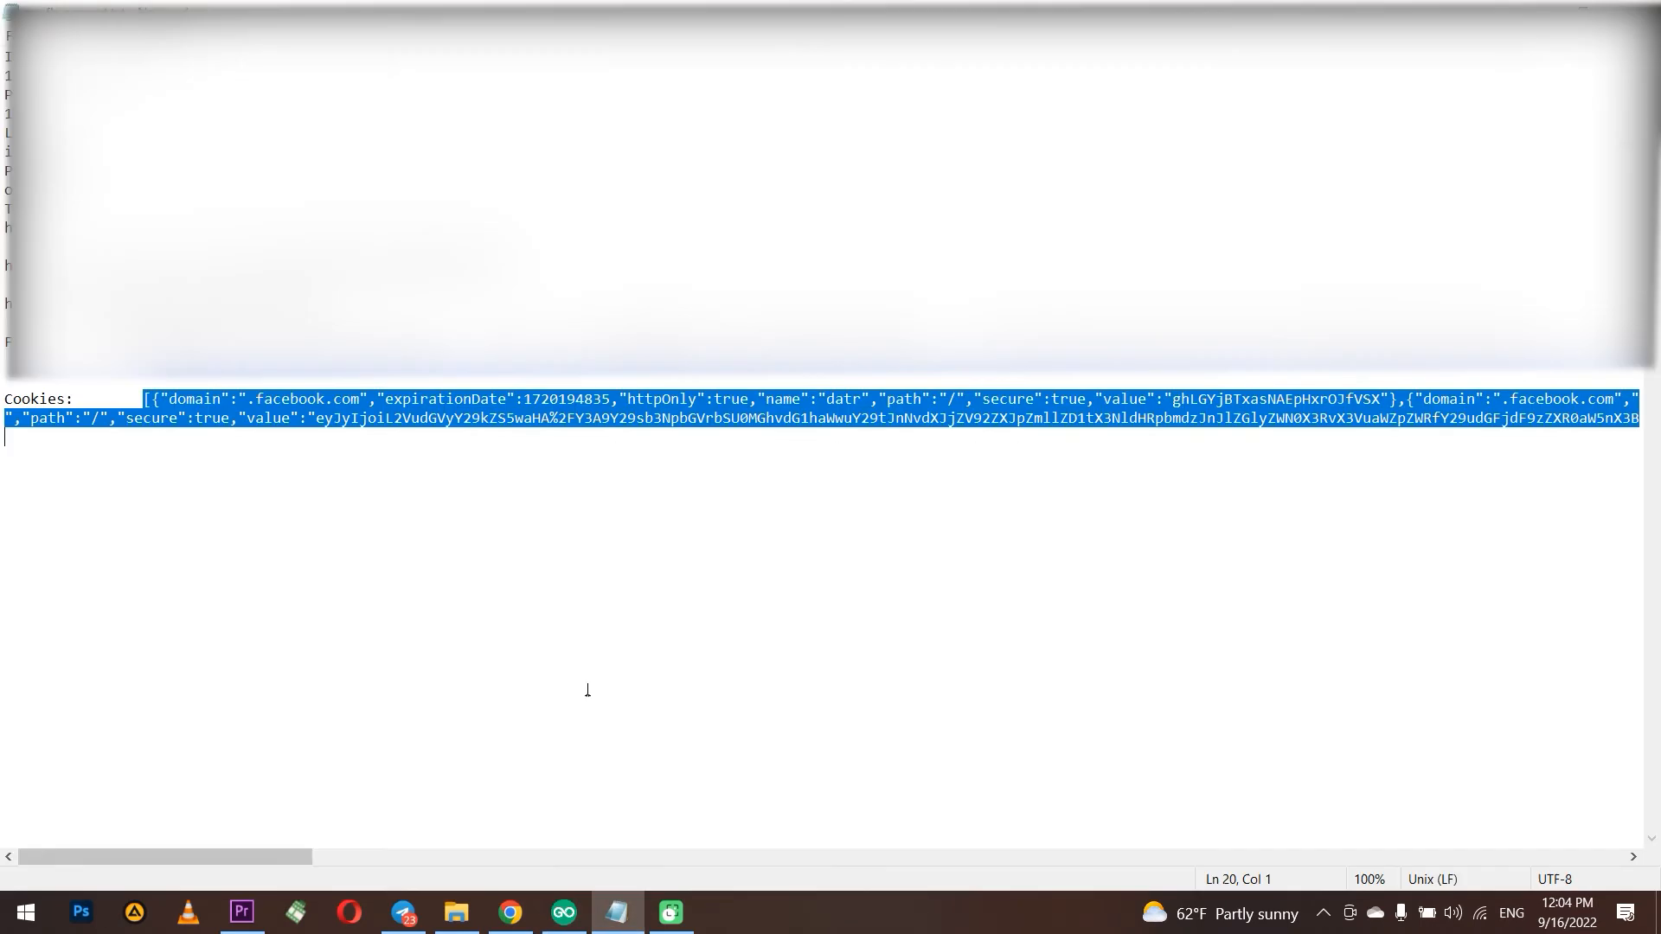
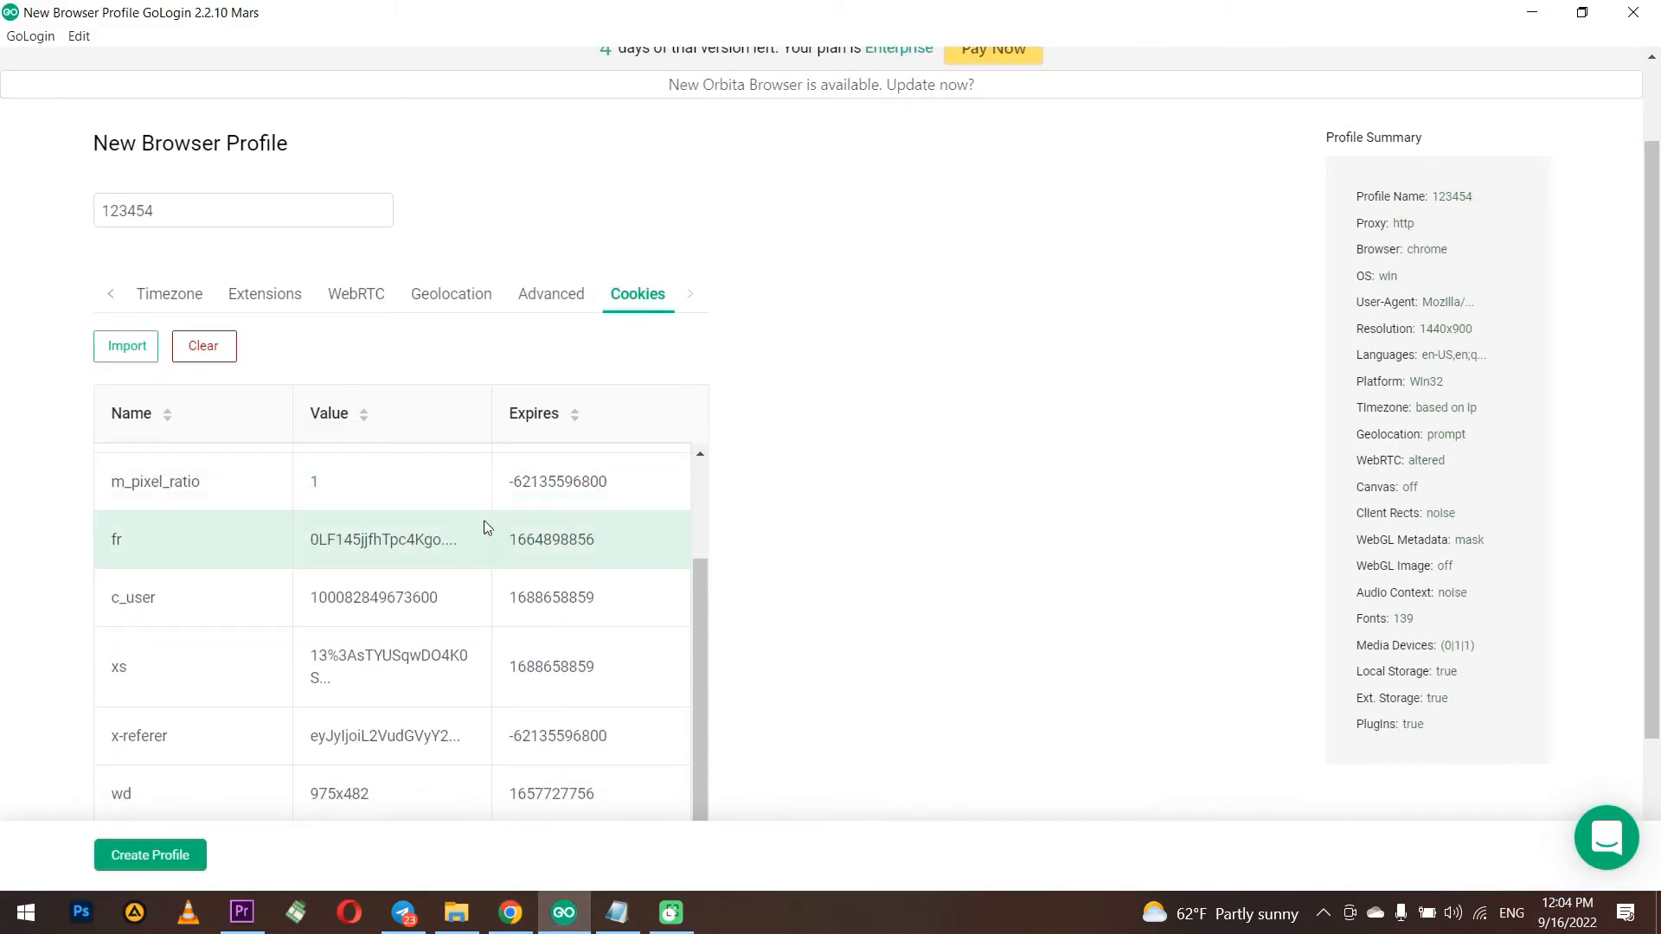
{"action": "scroll", "coordinate": [475, 539], "scroll_direction": "down", "scroll_amount": 1}
{"action": "scroll", "coordinate": [475, 539], "scroll_direction": "down", "scroll_amount": 2}
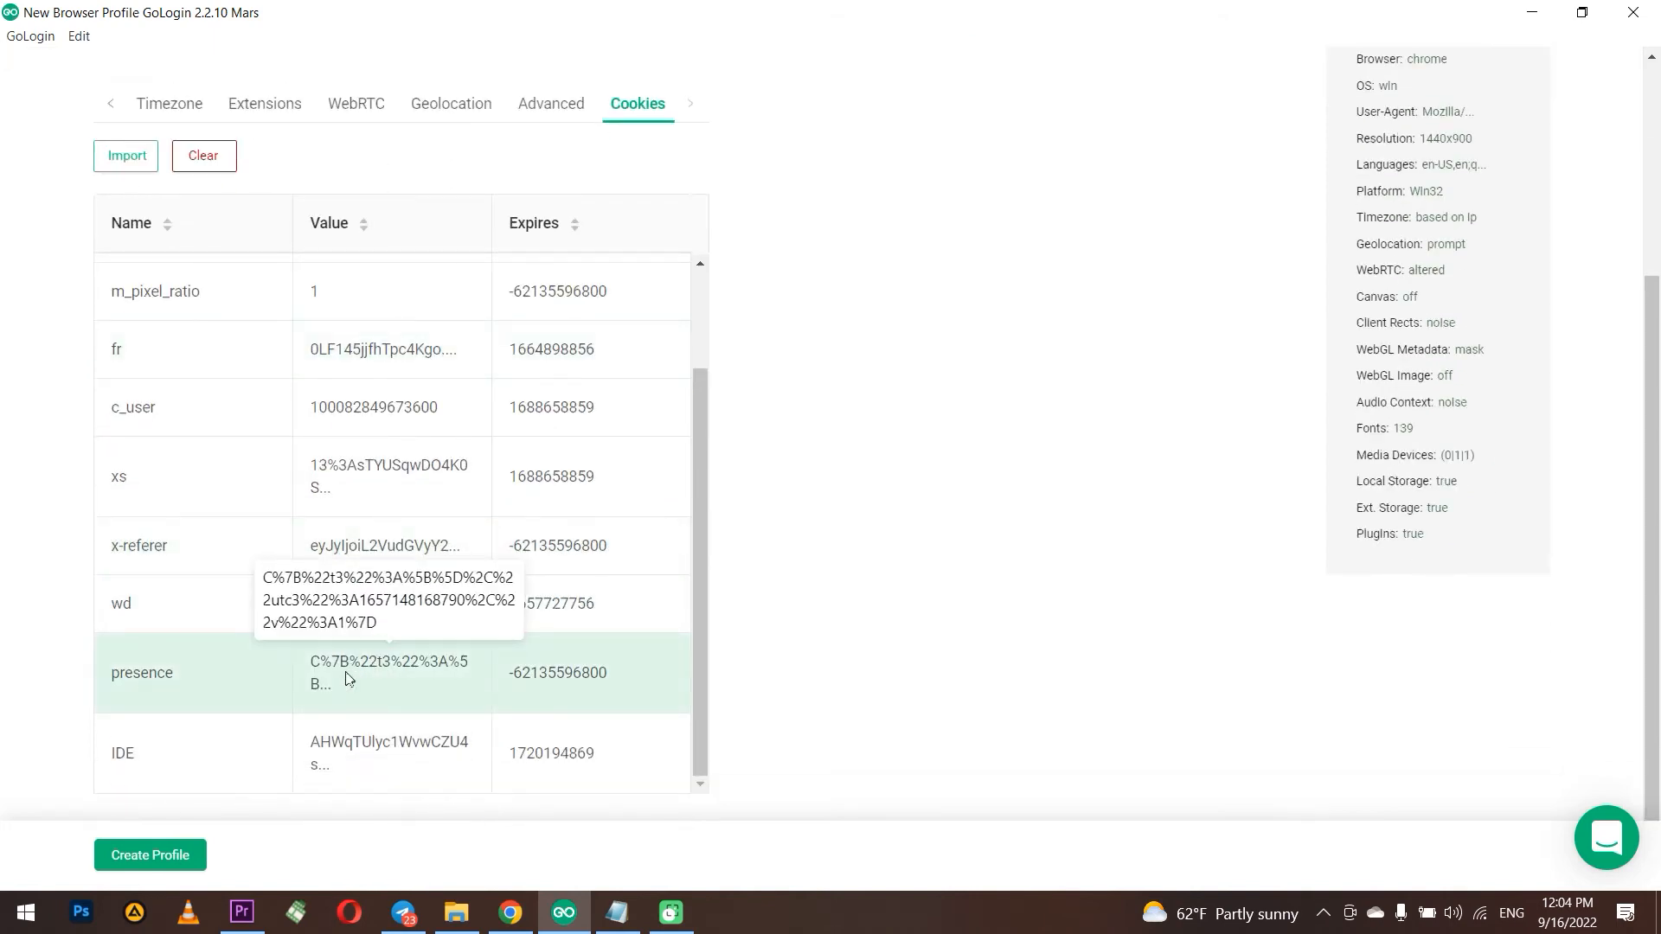
{"action": "scroll", "coordinate": [433, 562], "scroll_direction": "up", "scroll_amount": 2}
{"action": "left_click", "coordinate": [155, 865]}
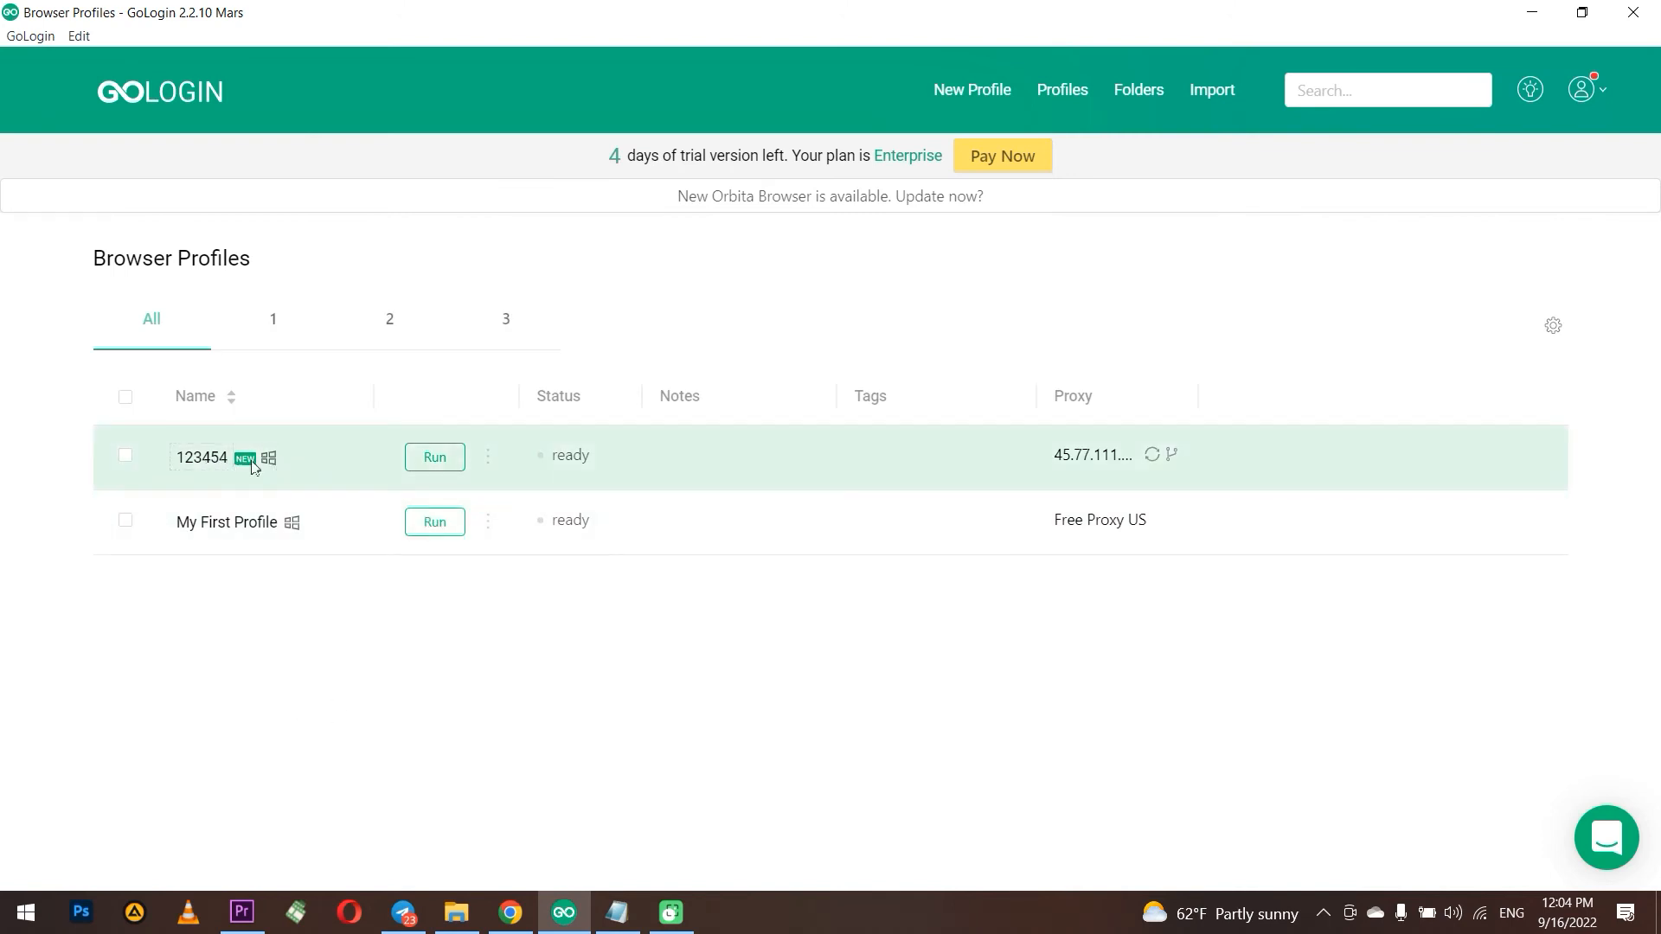
Select profile 123454 and examine its sharing and add-to-folder options
{"action": "left_click", "coordinate": [126, 458]}
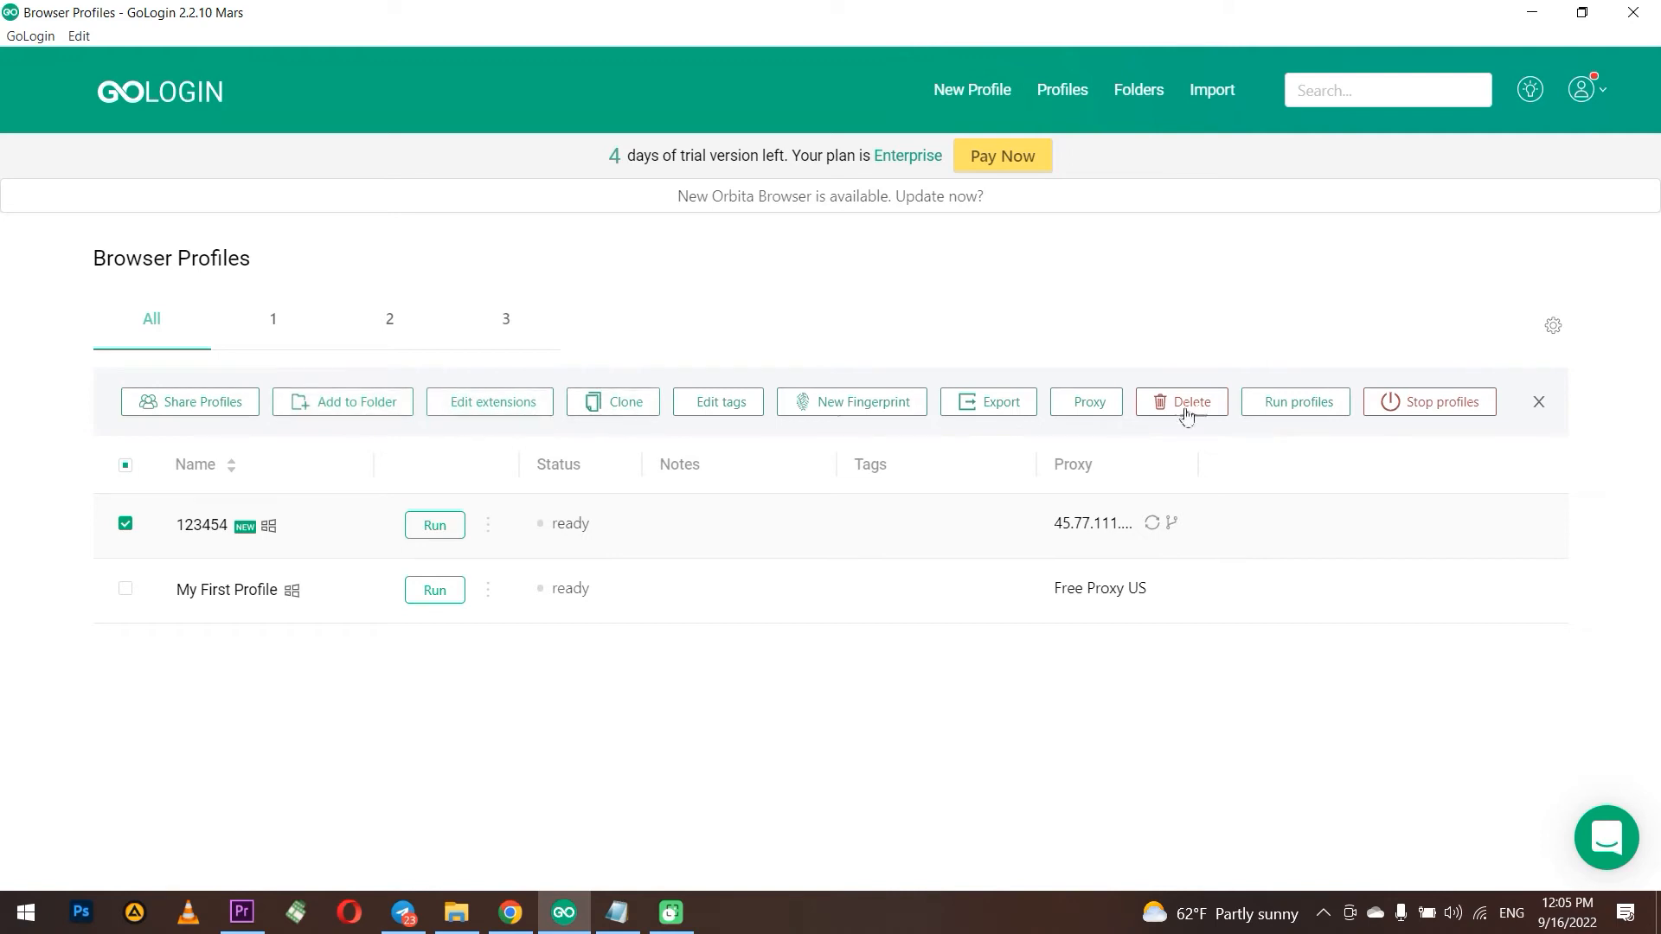
{"action": "left_click", "coordinate": [221, 409]}
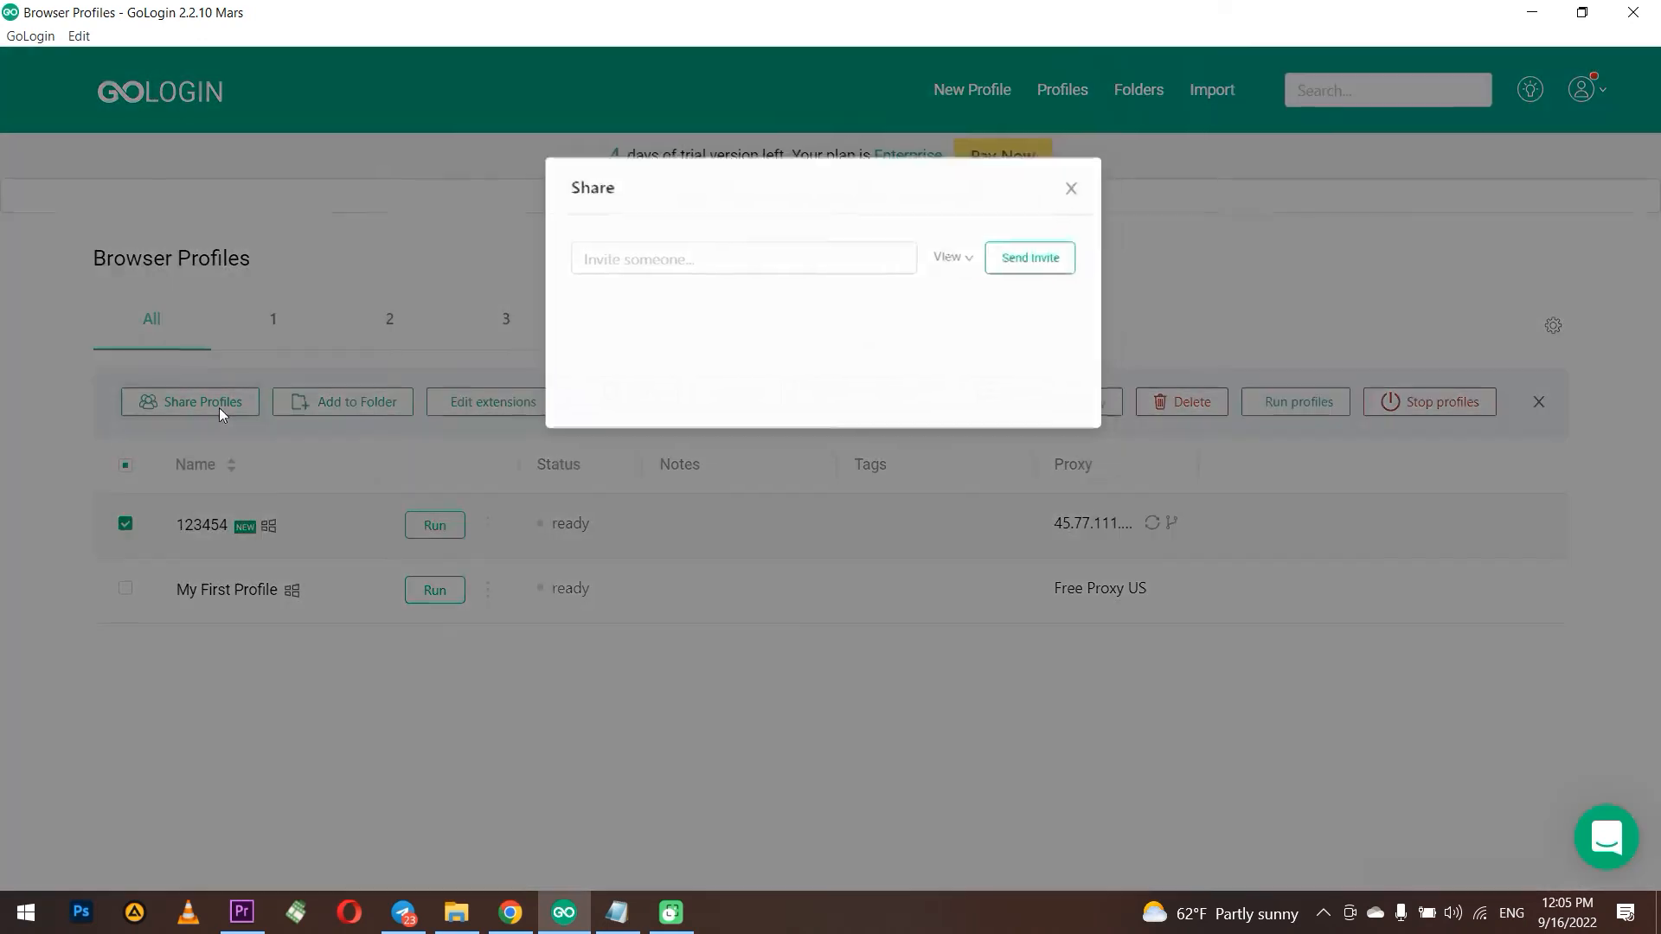
{"action": "left_click", "coordinate": [660, 260]}
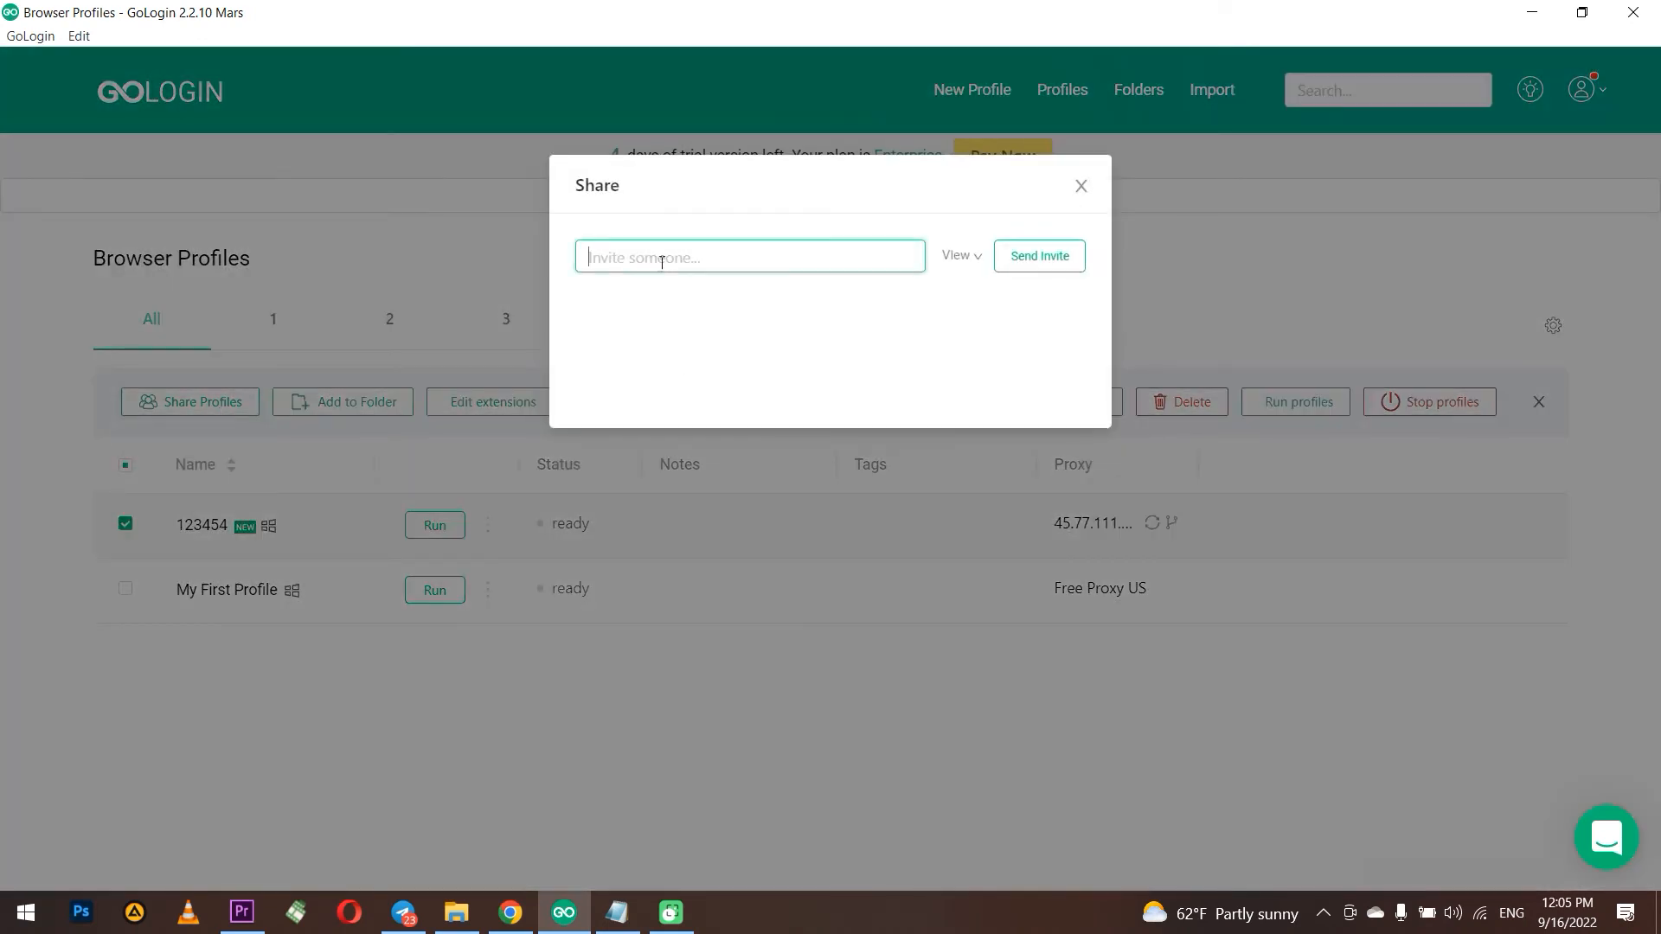
{"action": "left_click", "coordinate": [974, 258]}
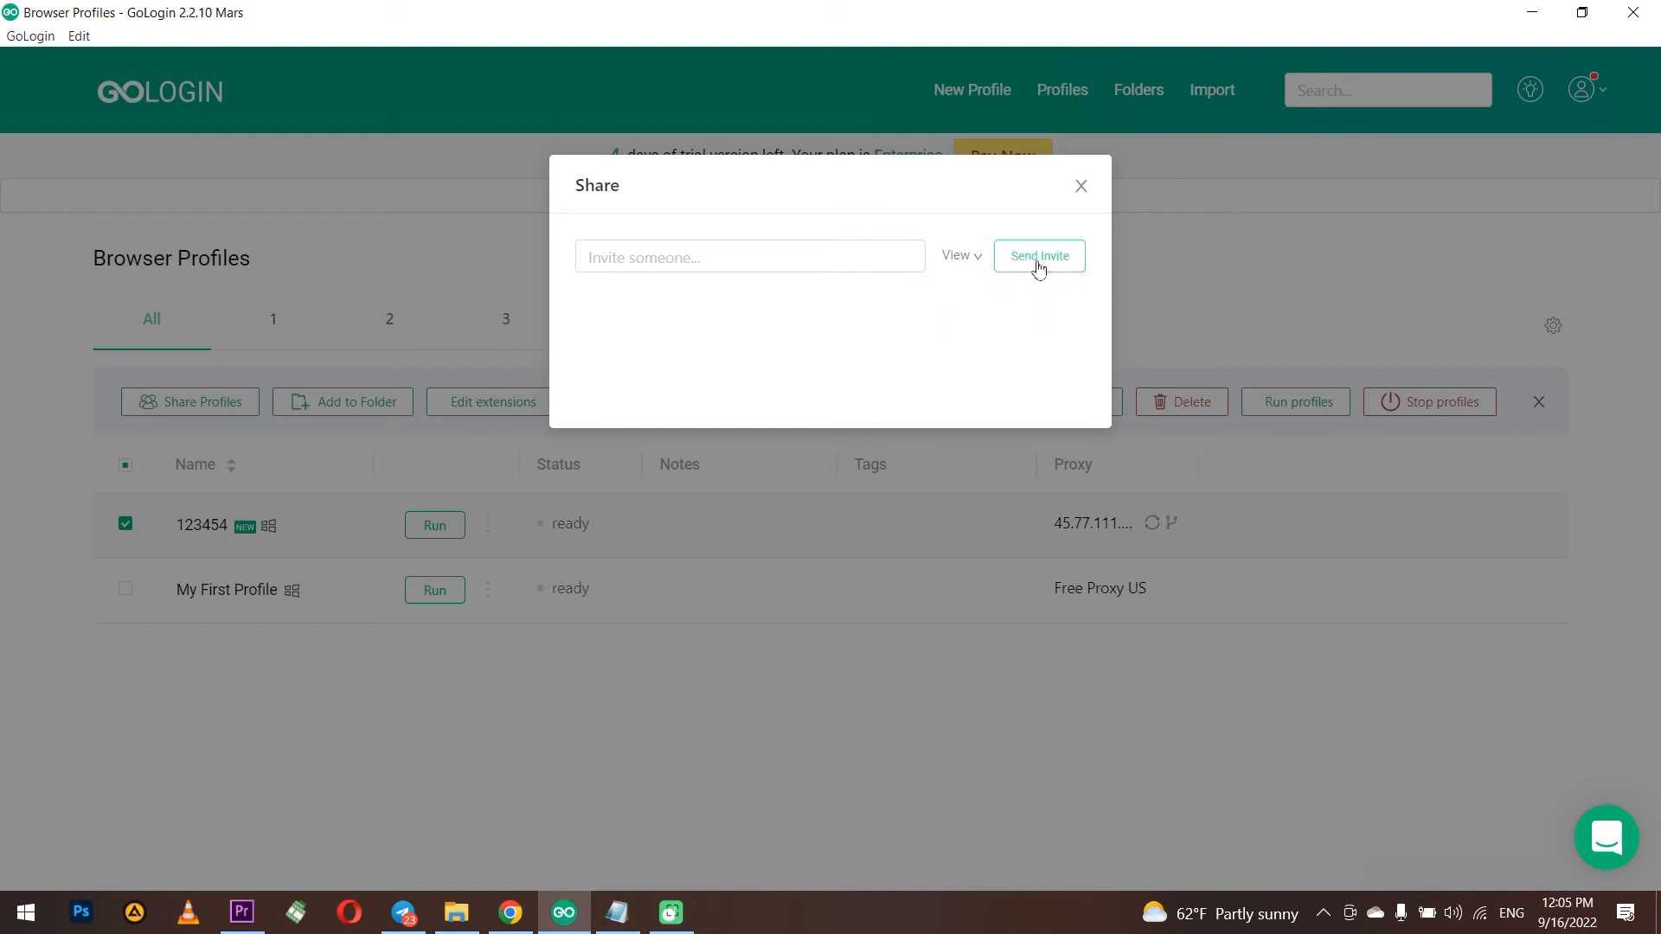
{"action": "left_click", "coordinate": [1080, 186]}
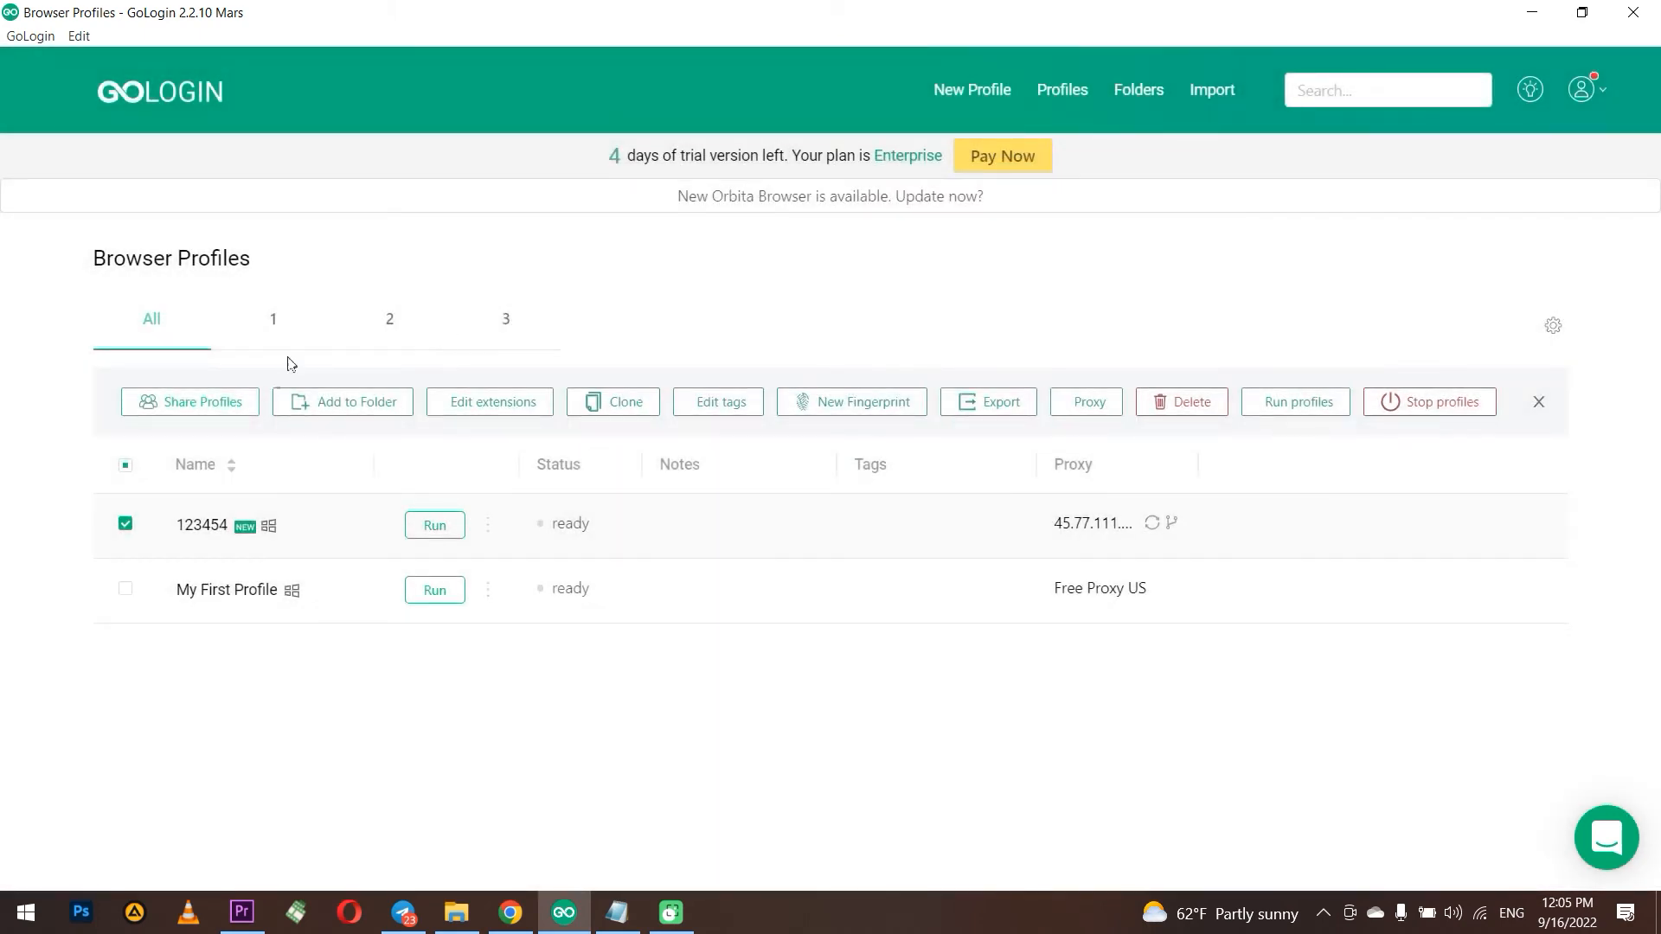
{"action": "left_click", "coordinate": [355, 405]}
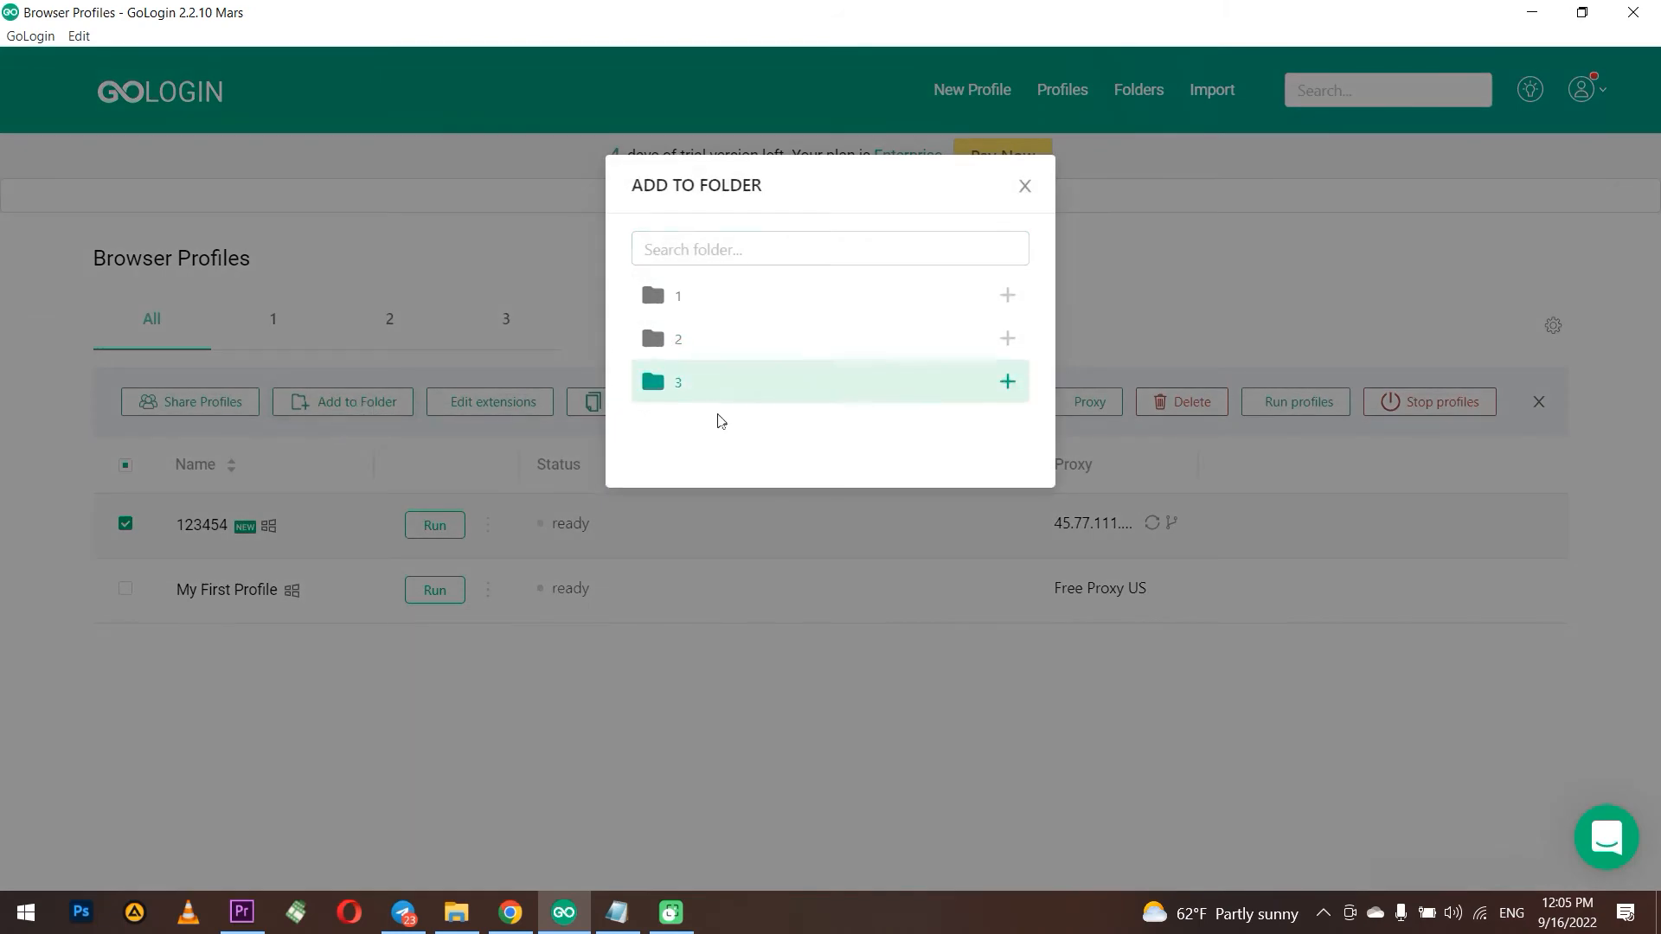
{"action": "left_click", "coordinate": [1025, 186]}
Create a profile folder named 4
{"action": "left_click", "coordinate": [1128, 93]}
{"action": "left_click", "coordinate": [209, 361]}
{"action": "type", "text": "4"}
{"action": "left_click", "coordinate": [457, 356]}
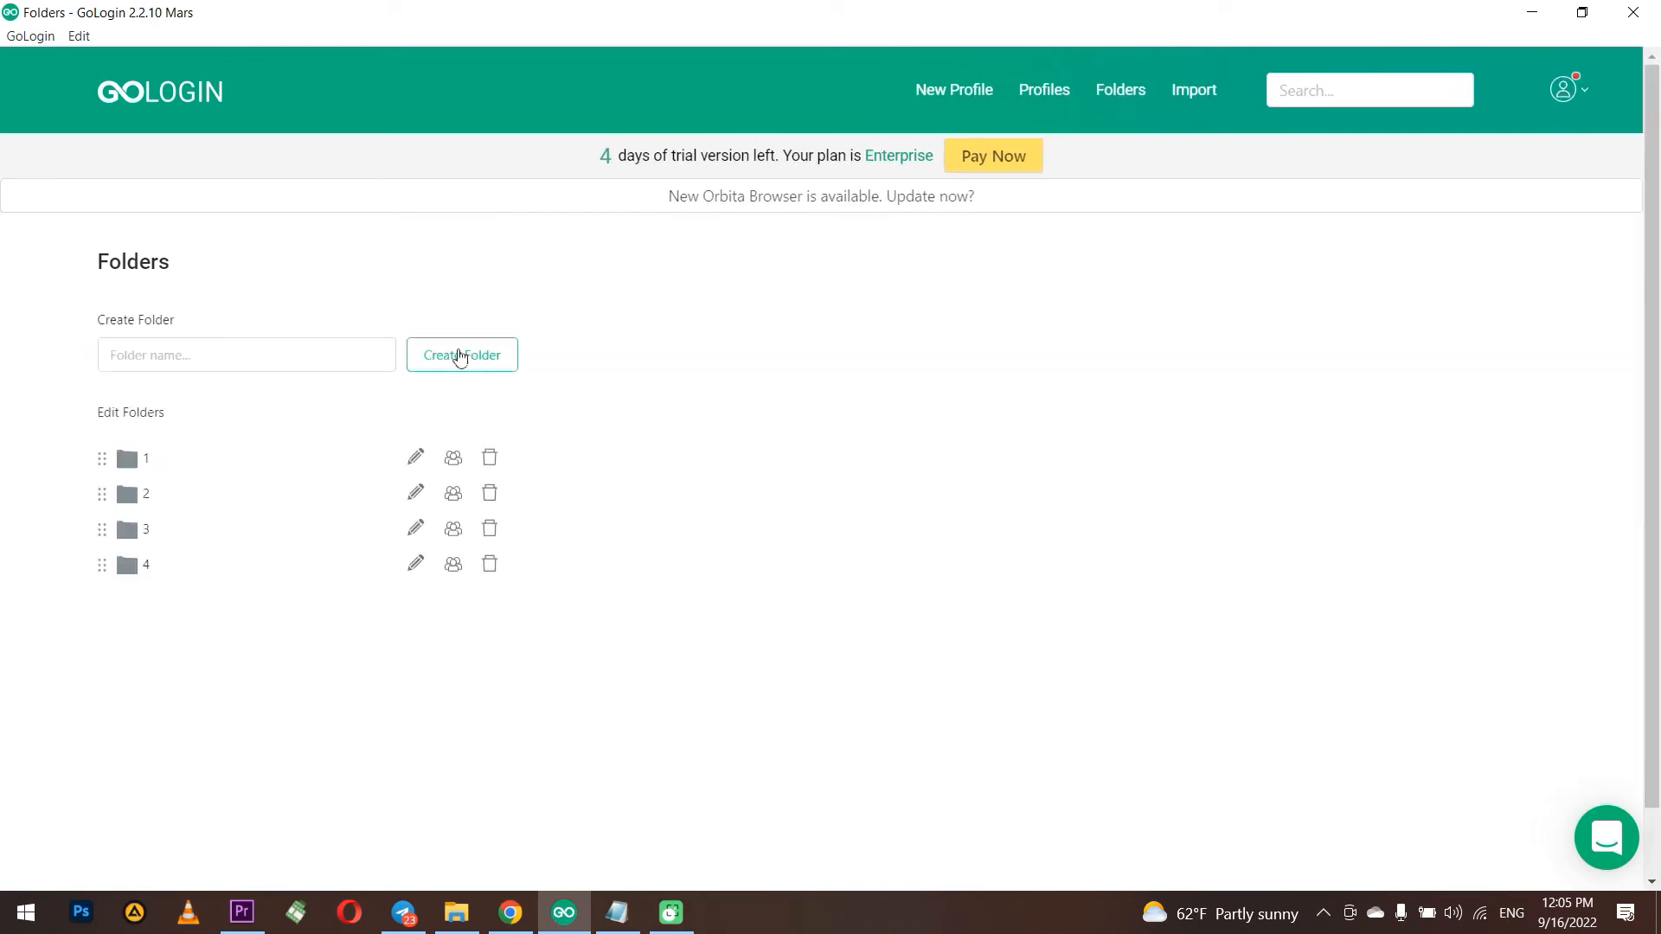
Add browser profile 123454 to folder 4
{"action": "left_click", "coordinate": [1043, 102]}
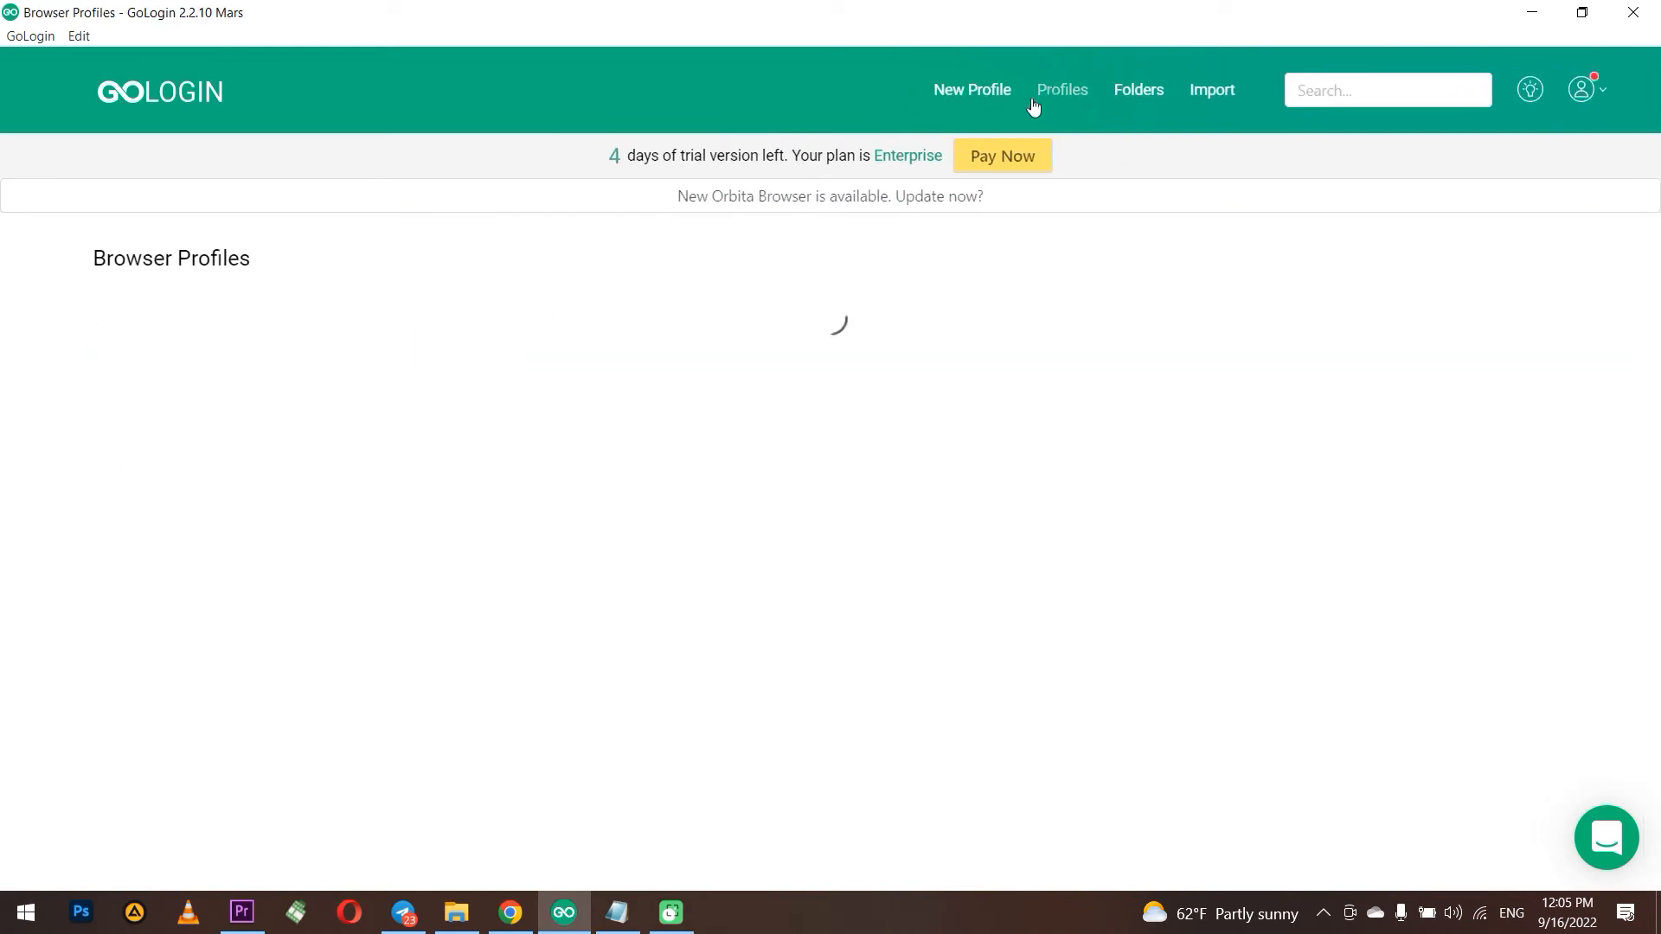
{"action": "left_click", "coordinate": [126, 455]}
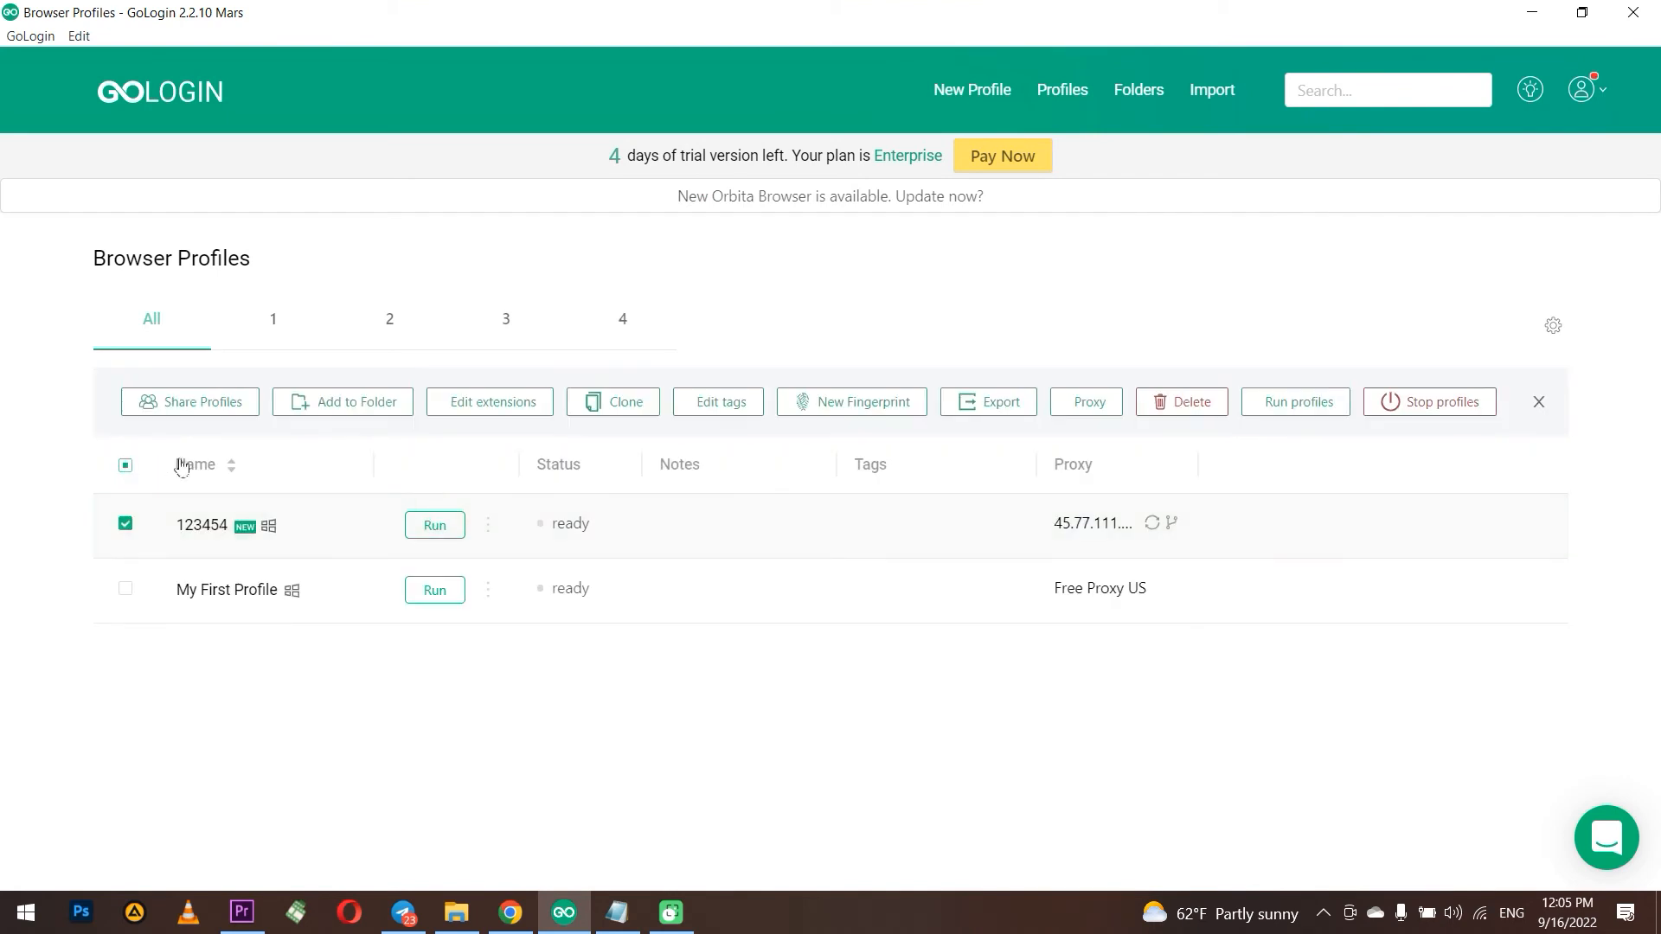
{"action": "left_click", "coordinate": [374, 407]}
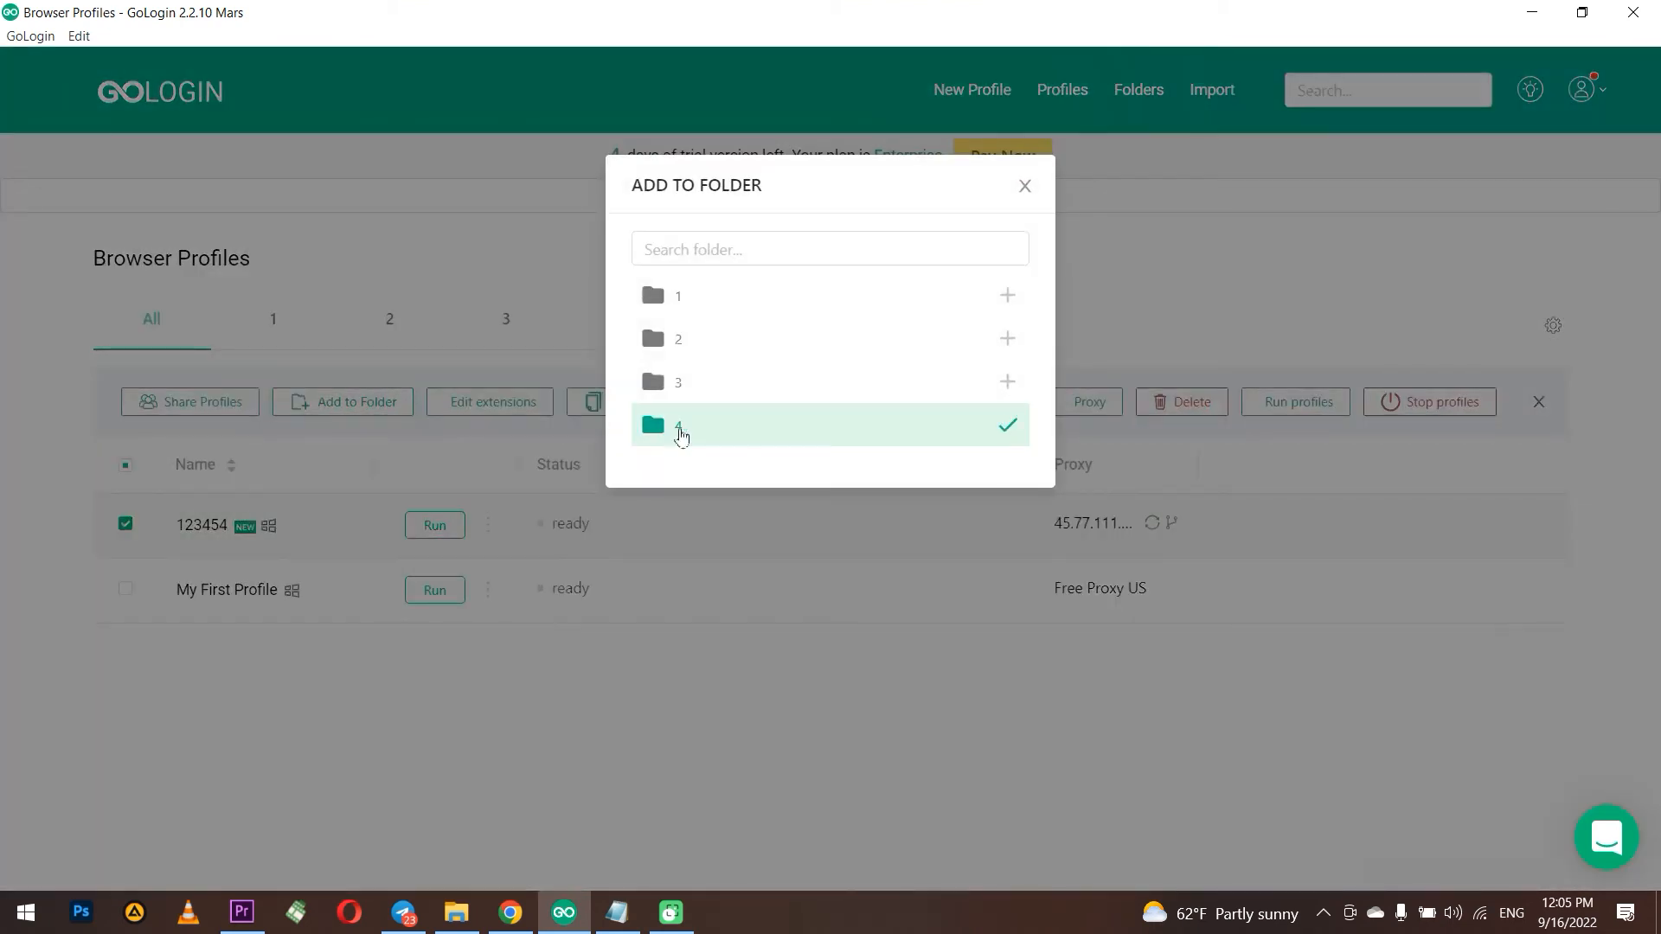
{"action": "left_click", "coordinate": [1025, 187]}
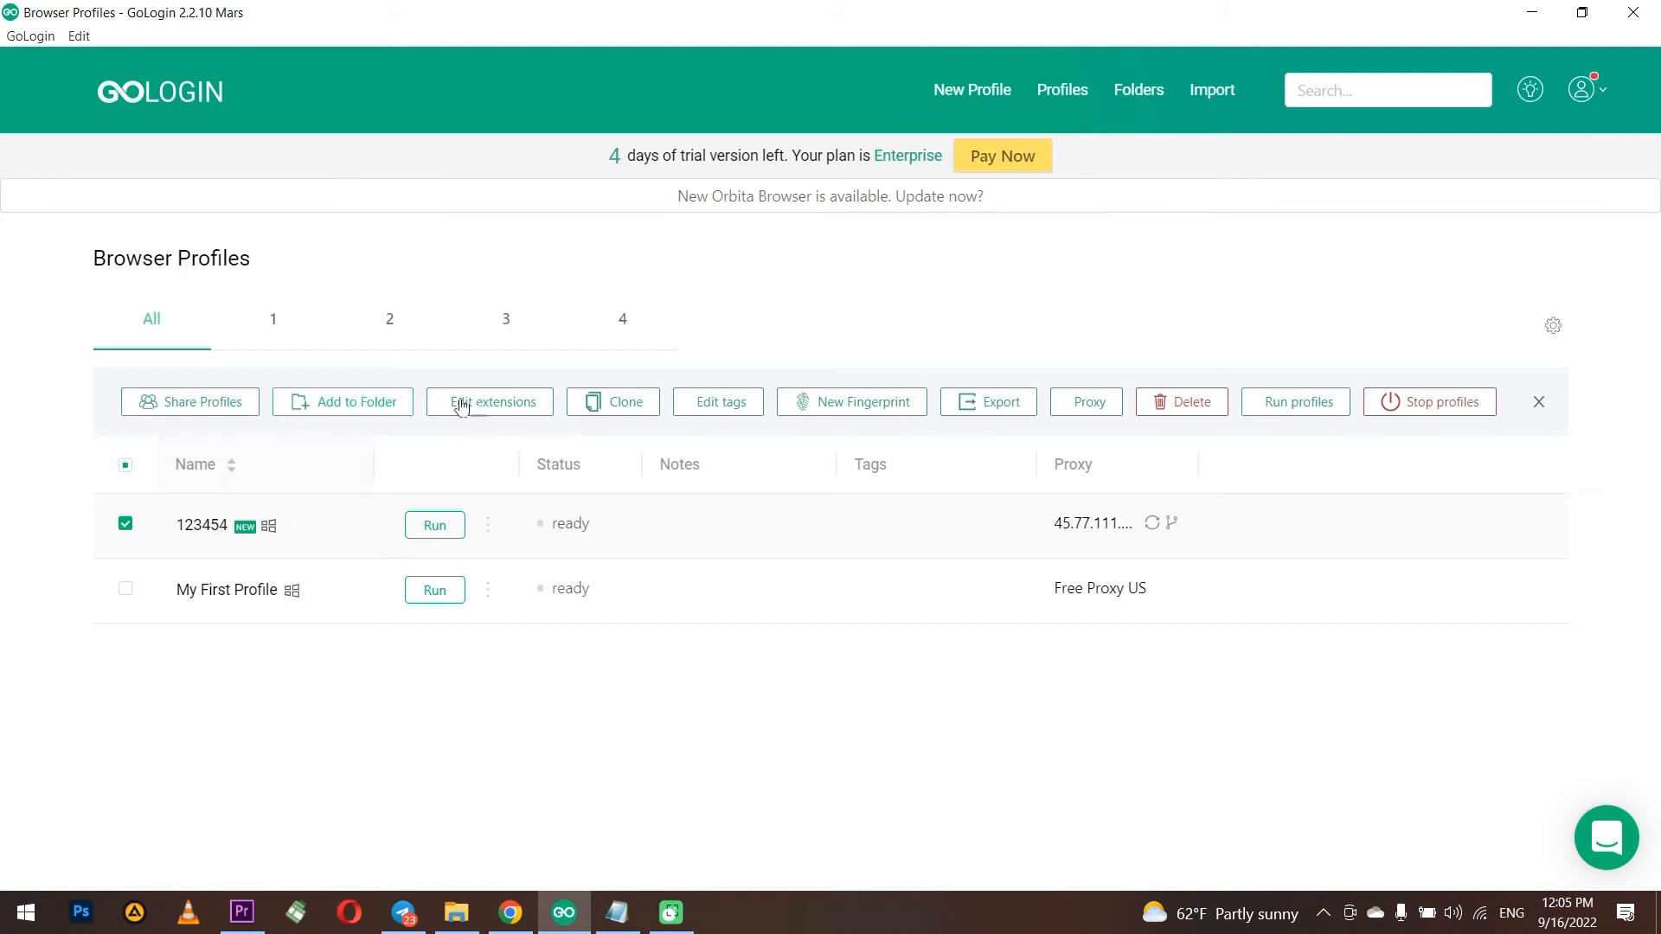
Examine the extension editing and proxy change options for the selected profile 123454, leaving its settings as they are
{"action": "left_click", "coordinate": [495, 409]}
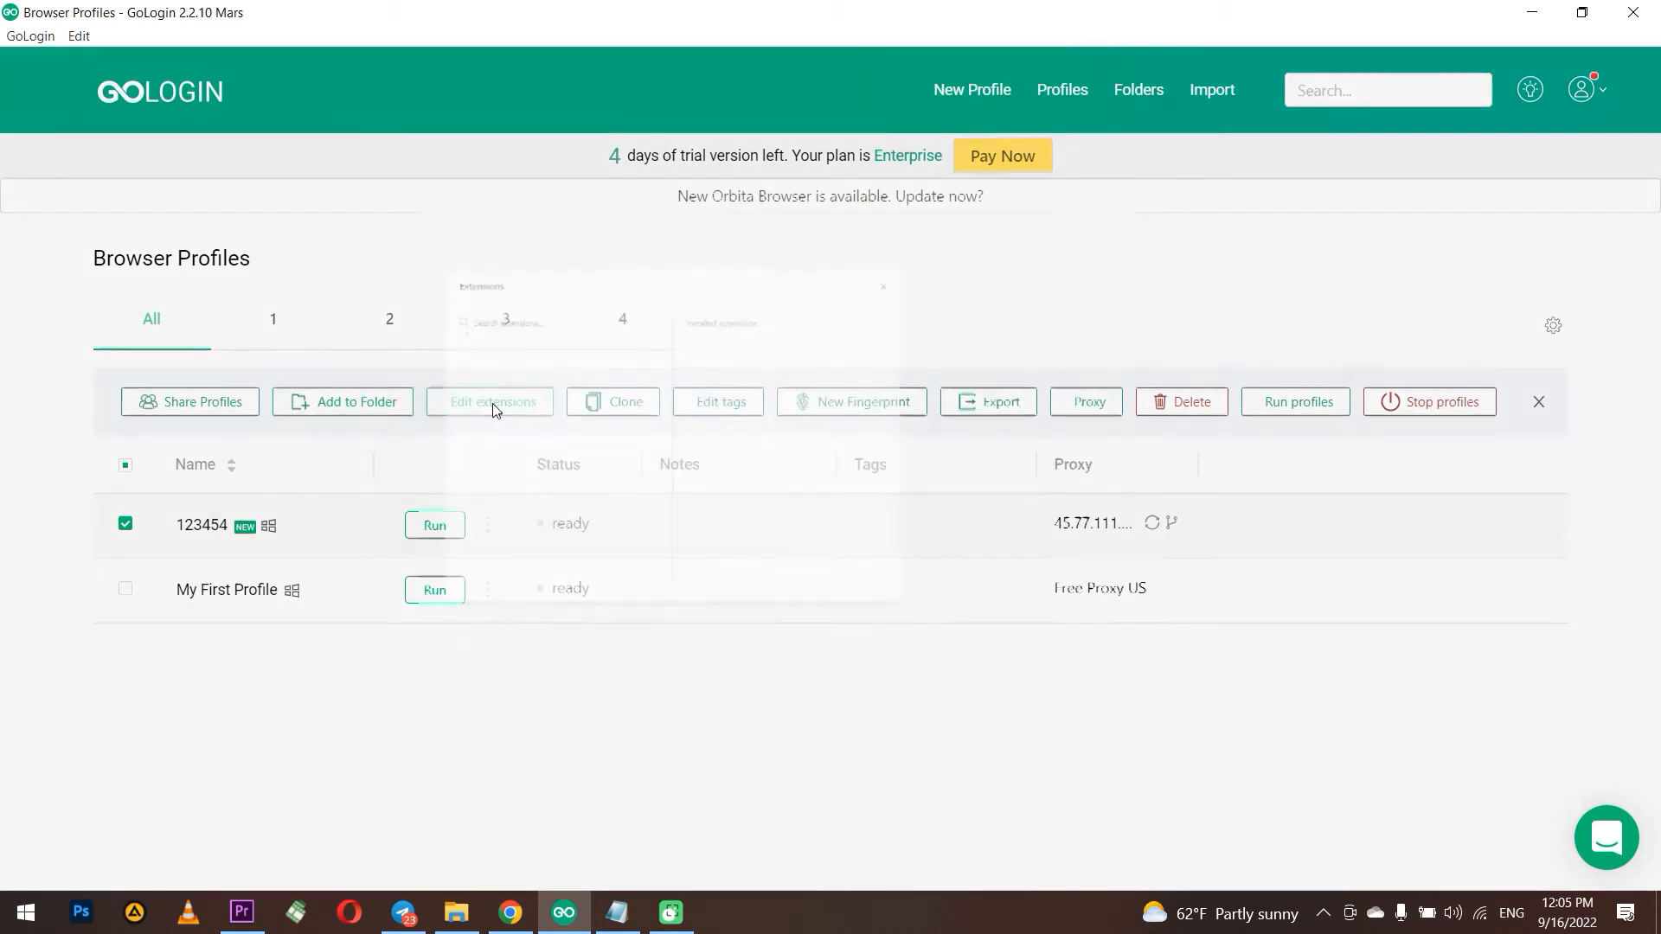
{"action": "left_click", "coordinate": [1225, 189]}
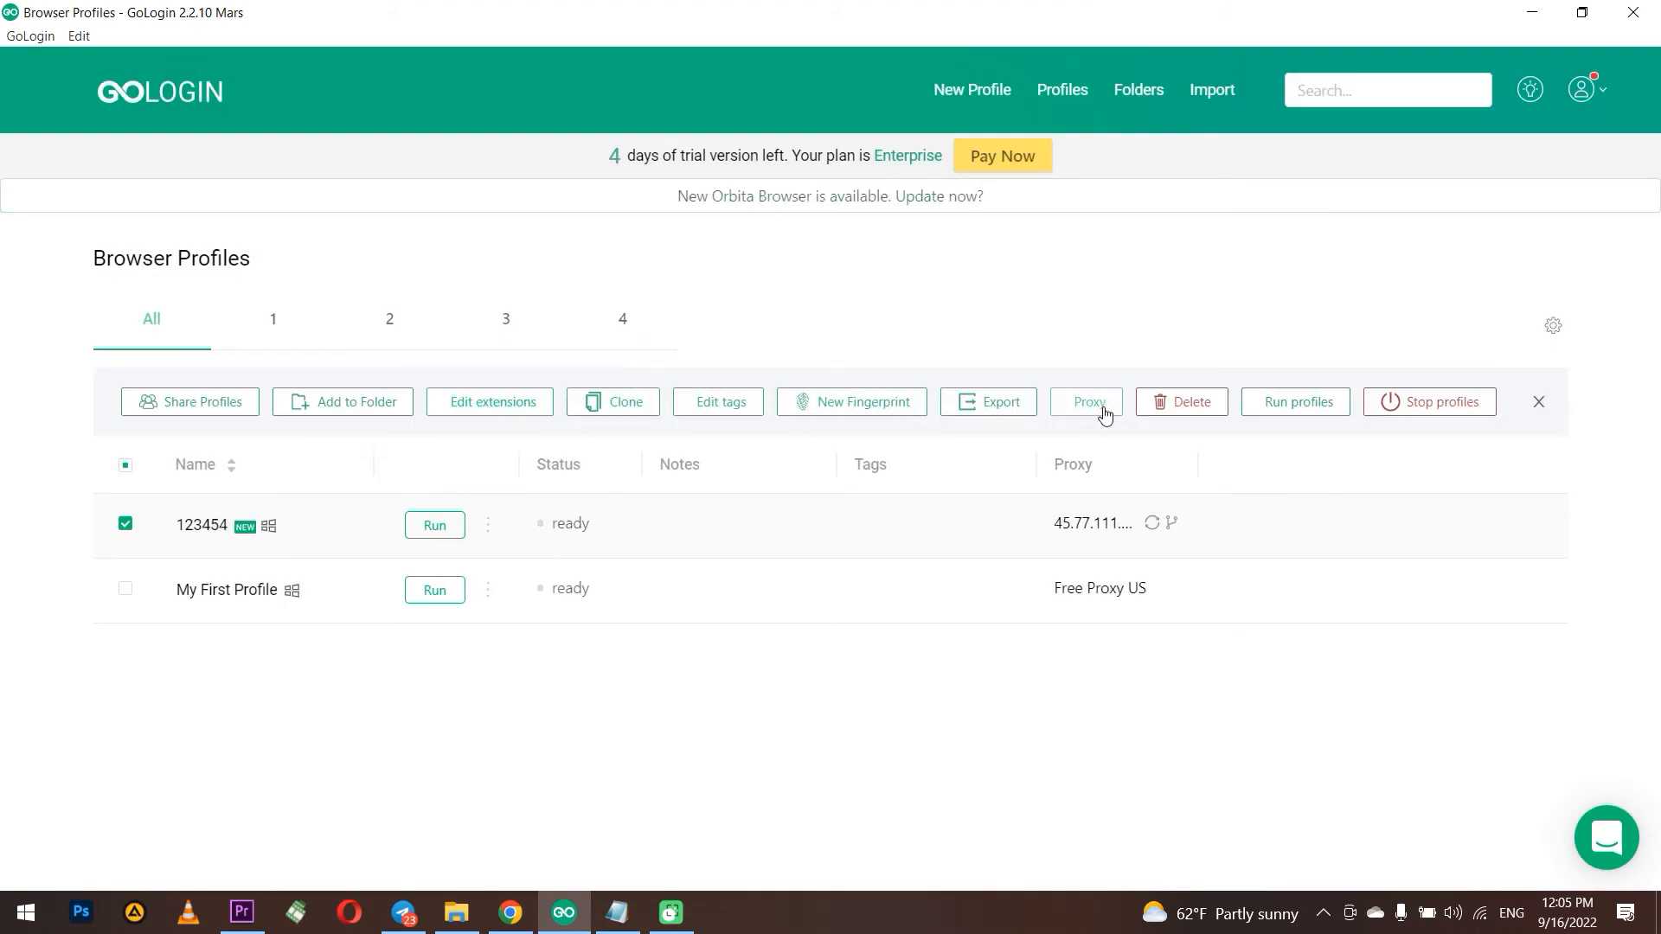
{"action": "left_click", "coordinate": [1105, 414]}
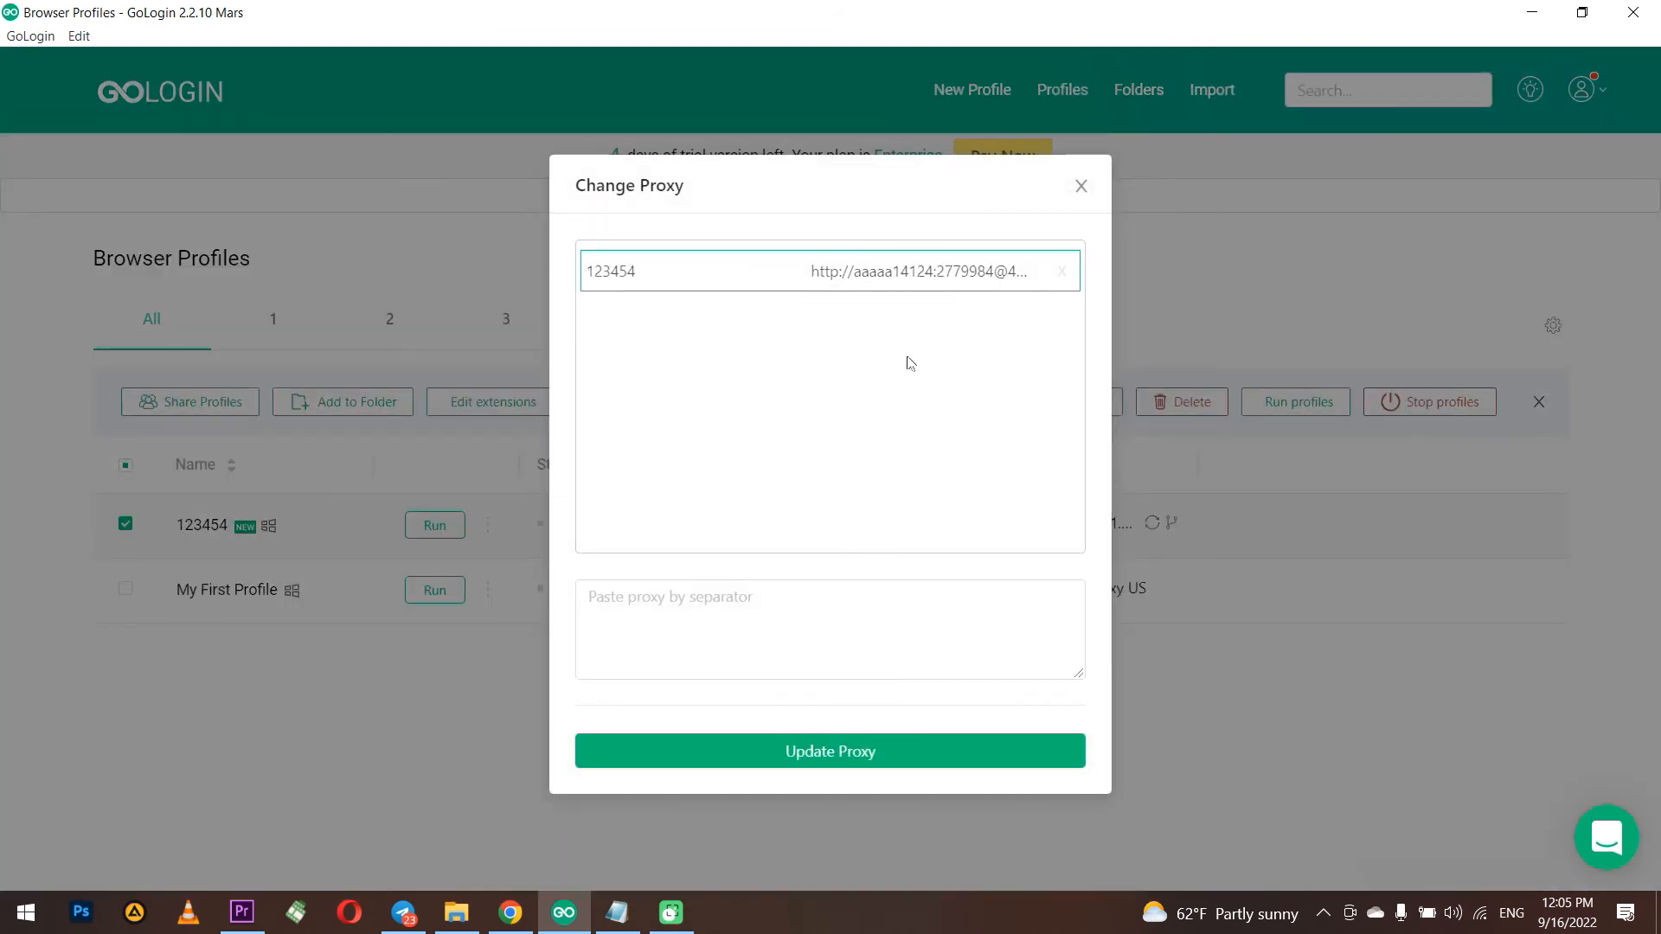
{"action": "left_click", "coordinate": [737, 612]}
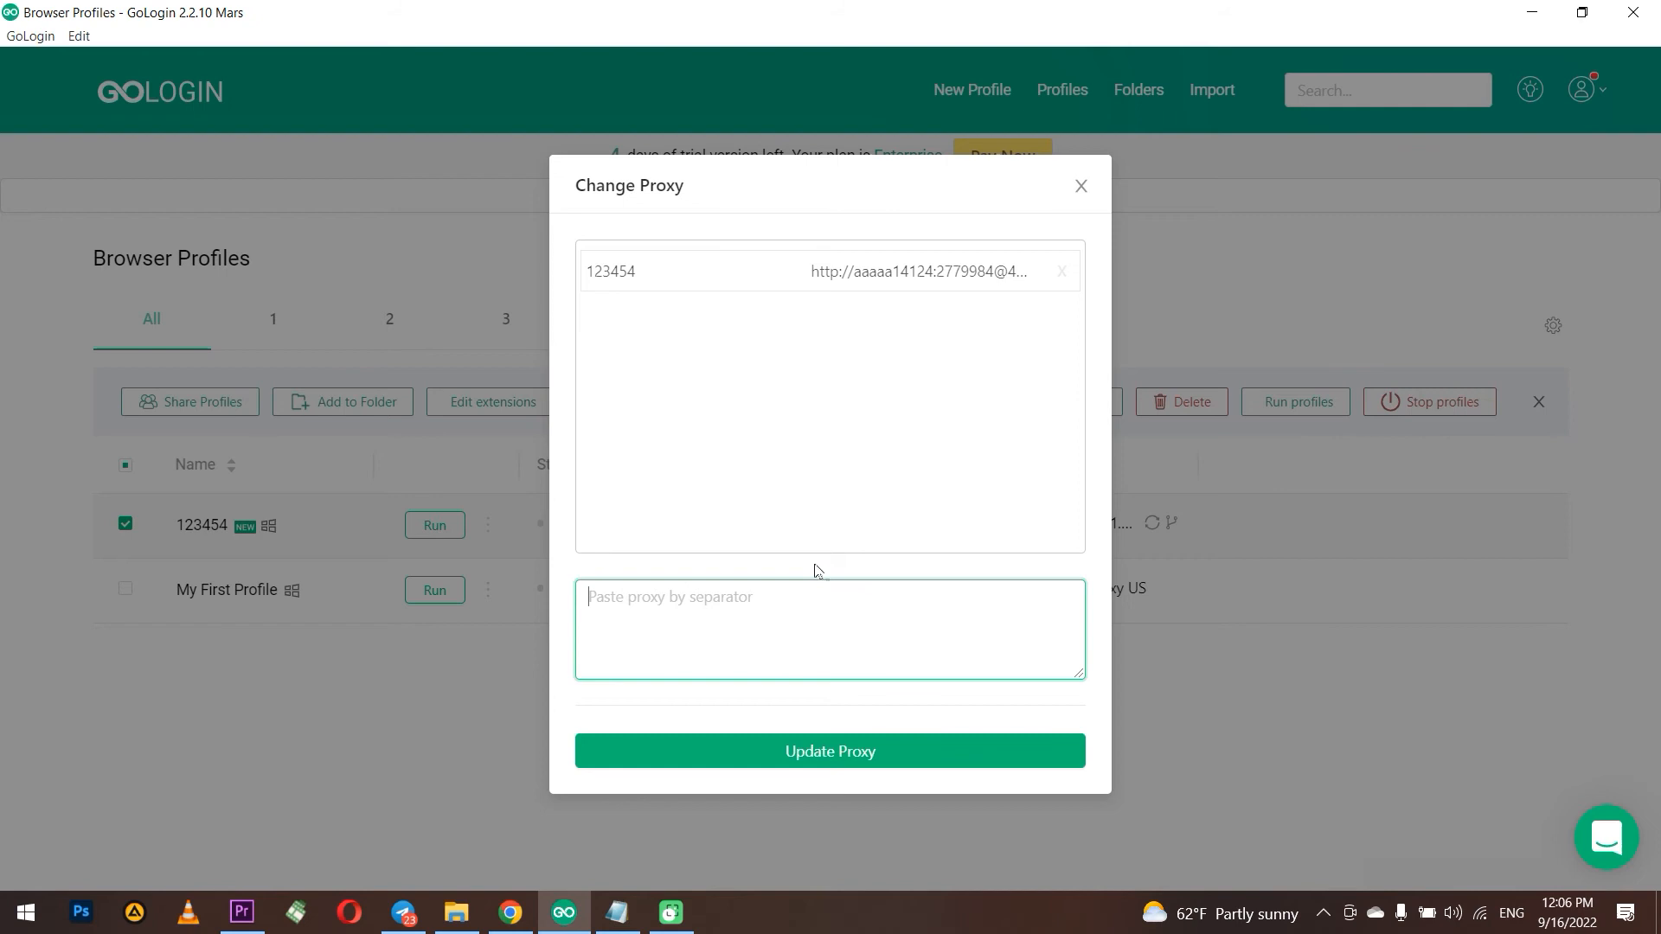
{"action": "left_click", "coordinate": [1081, 189]}
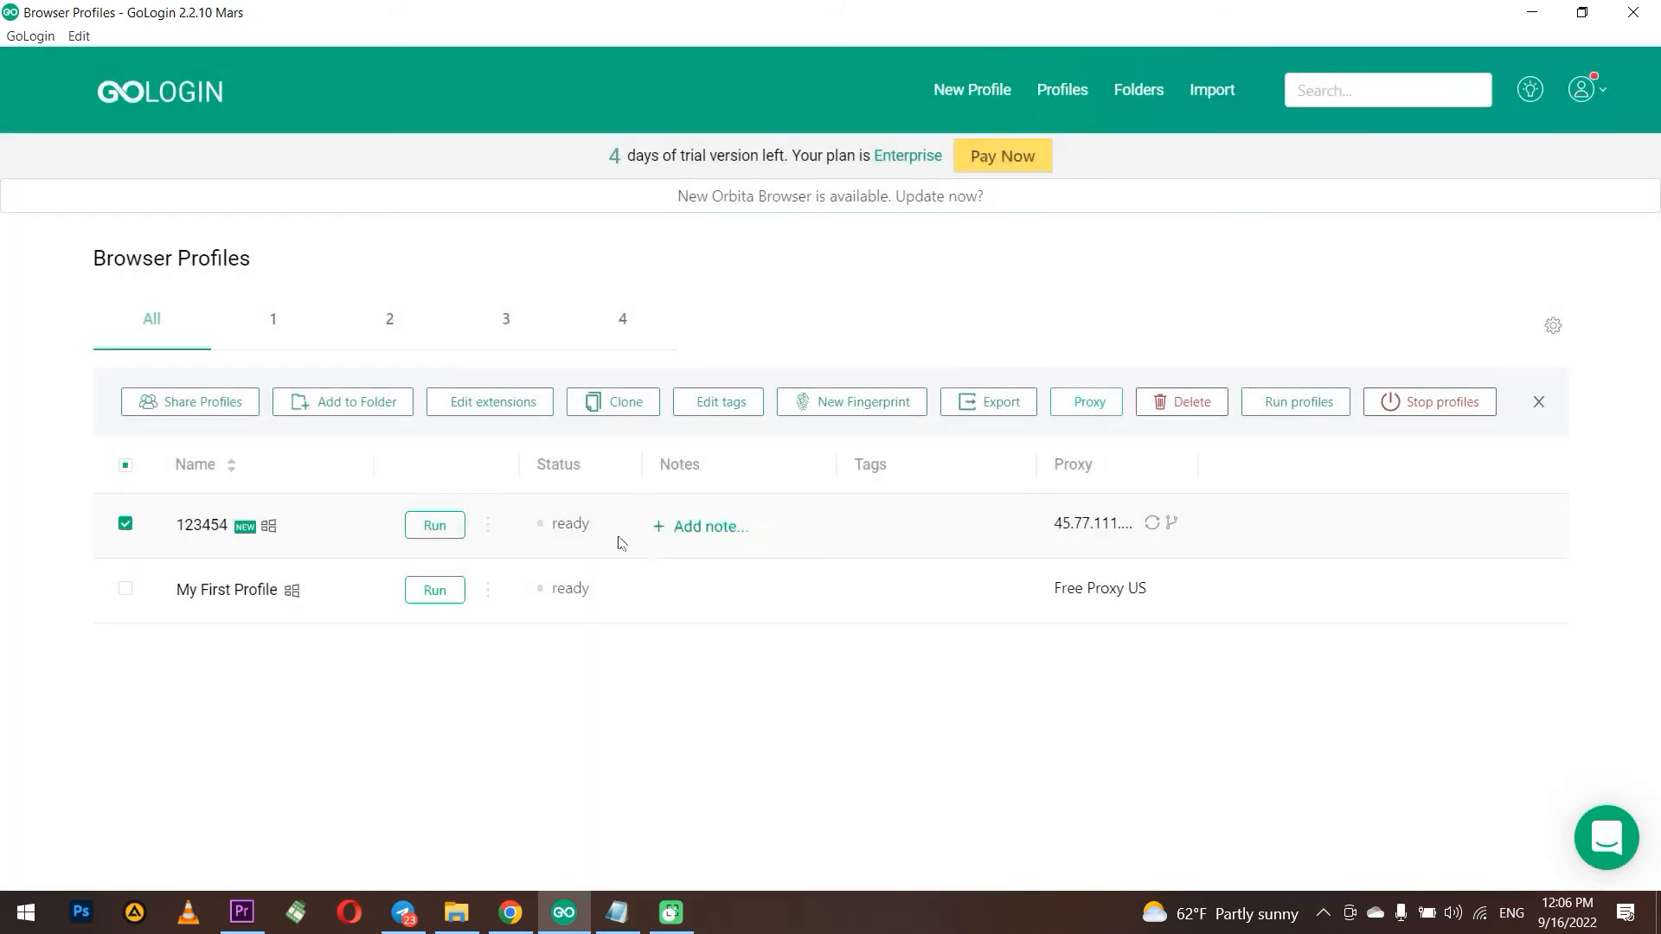
Run profile 123454, maximize its browser window and check its IP address and anonymity on whoer.net
{"action": "left_click", "coordinate": [435, 528]}
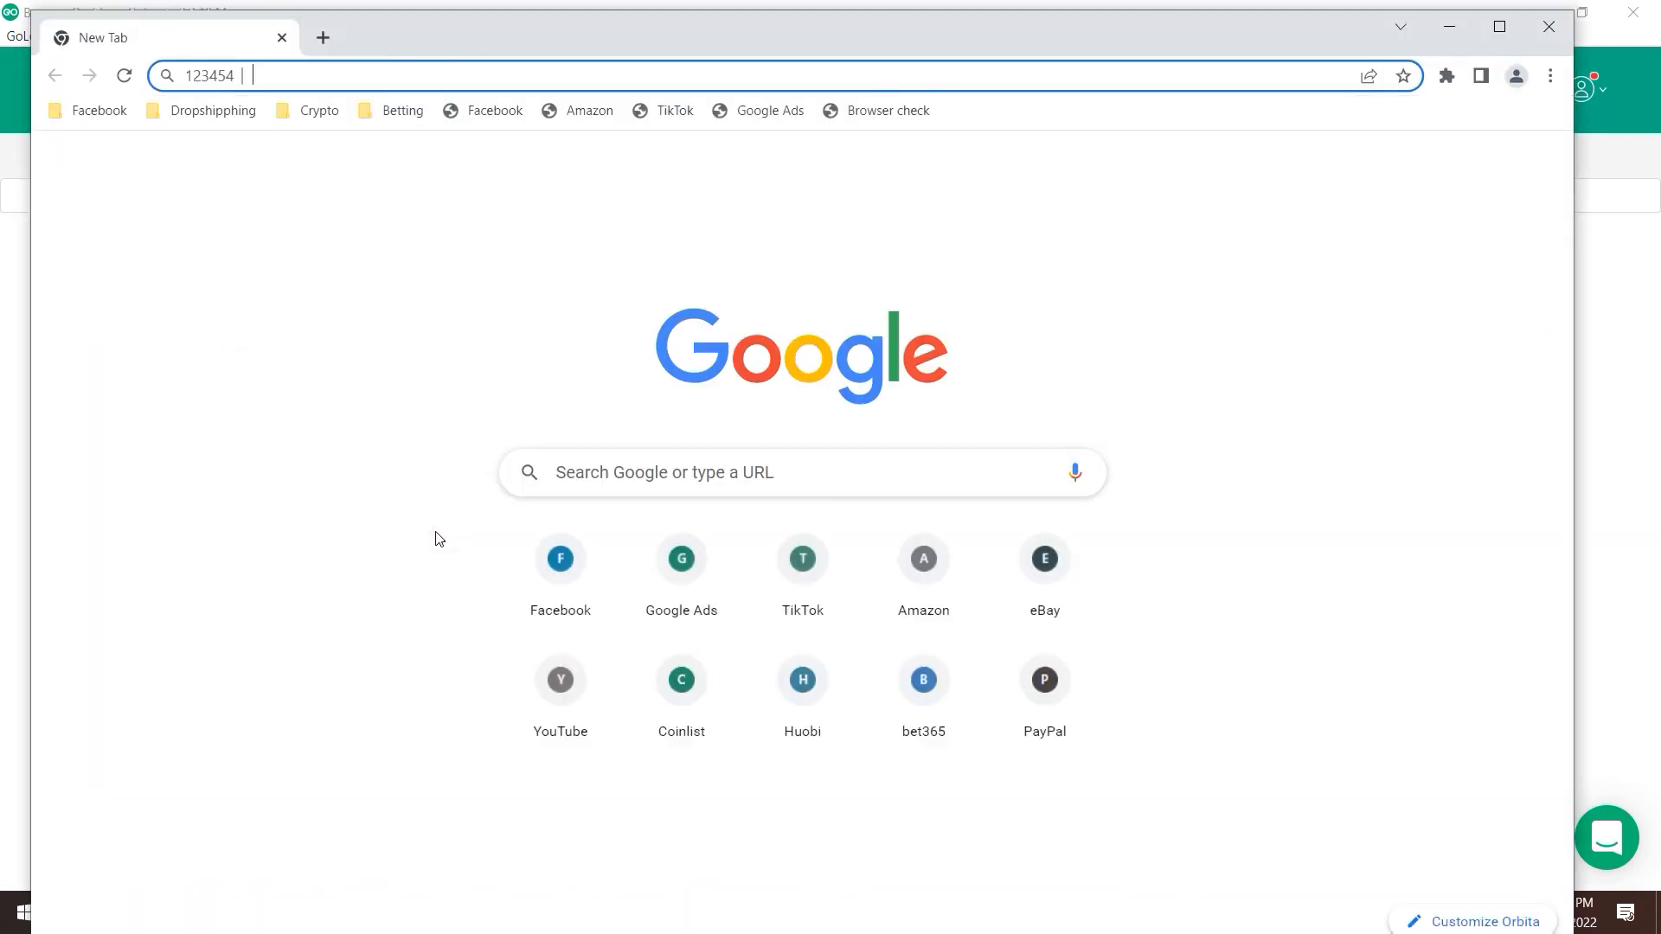
{"action": "left_click", "coordinate": [1500, 26]}
{"action": "type", "text": "whoer.net"}
{"action": "key", "text": "Return"}
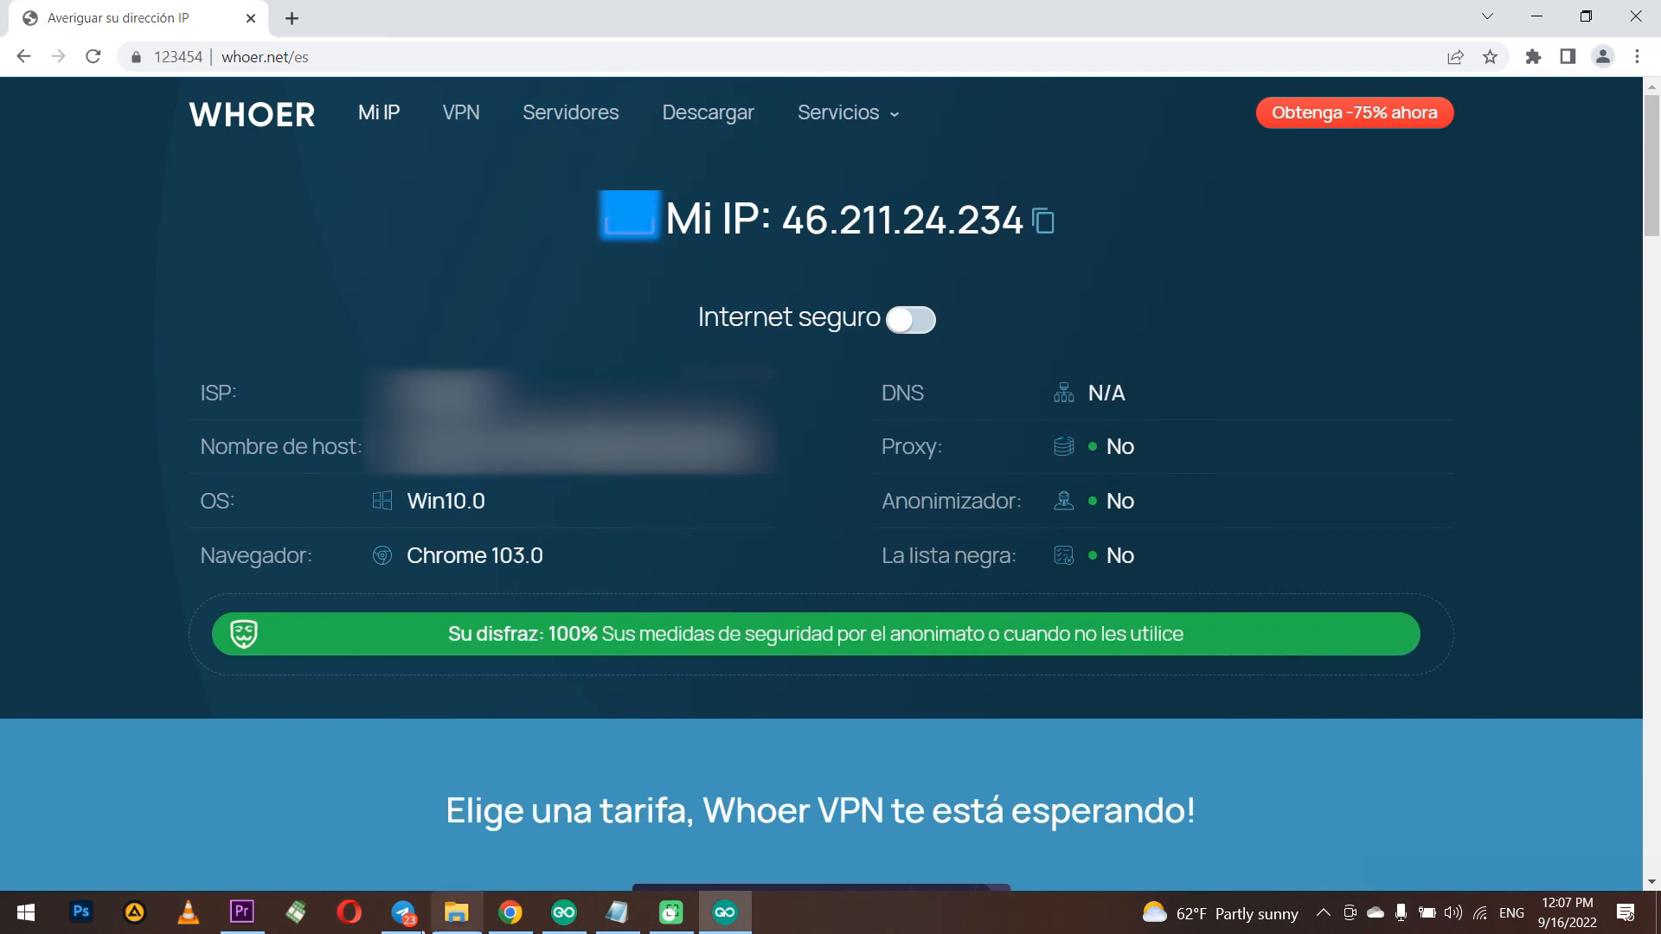
Open pixelscan.net in a new tab and review the profile's browser fingerprint consistency check
{"action": "key", "text": "ctrl+t"}
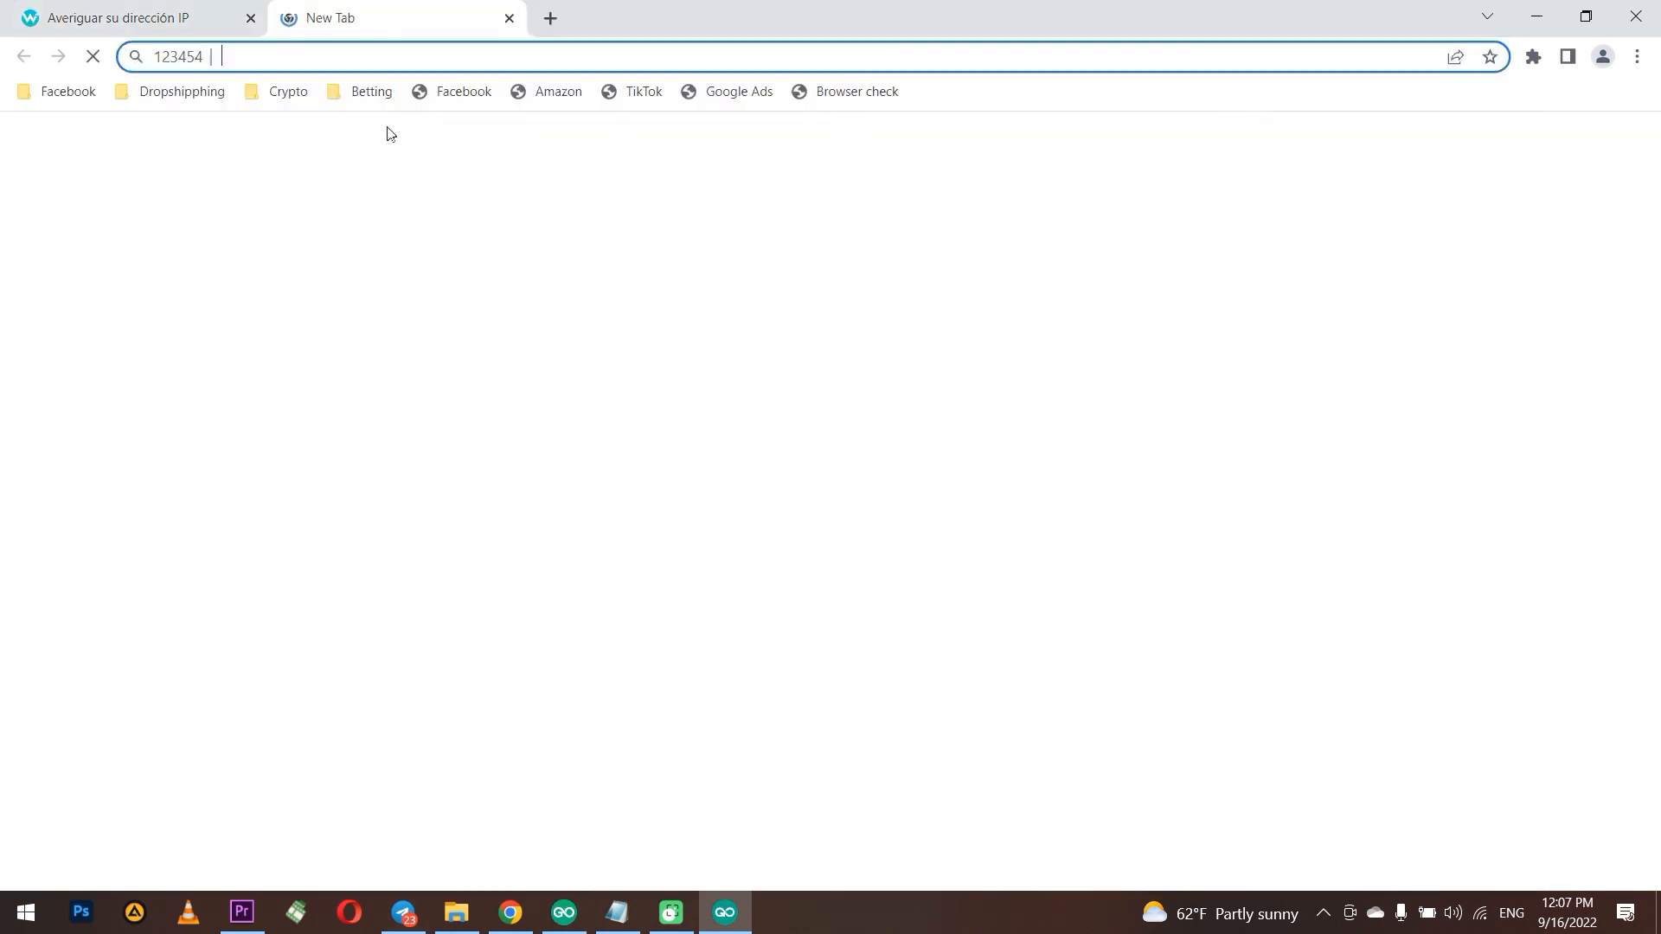
{"action": "type", "text": "pixelscan.net"}
{"action": "key", "text": "Return"}
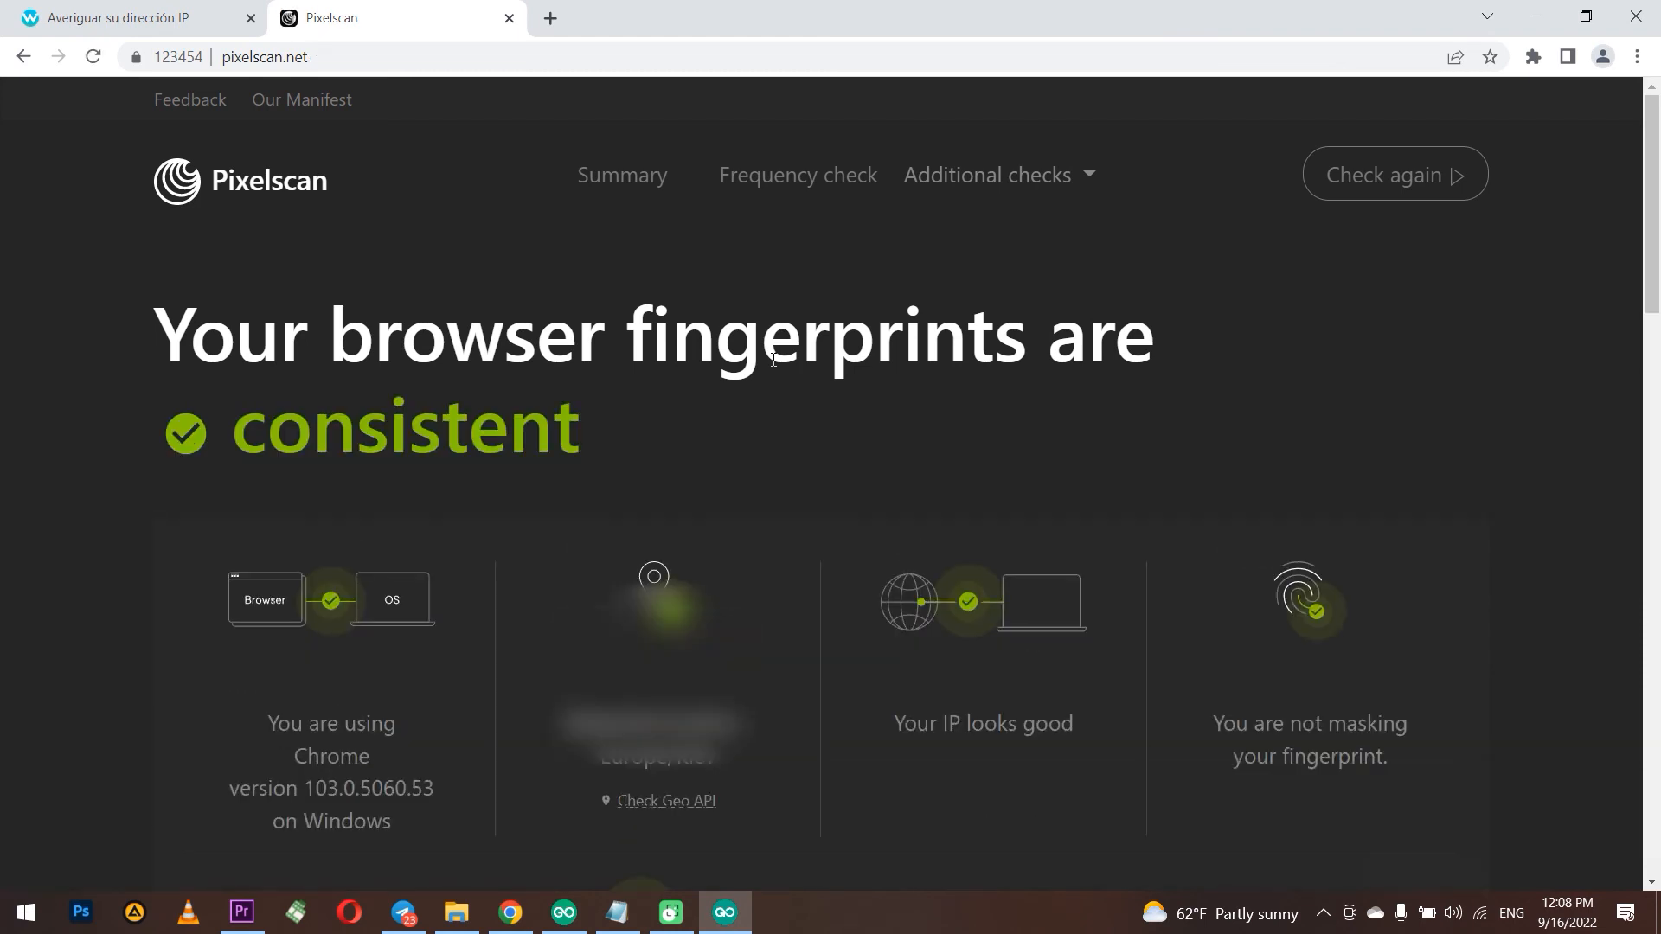
{"action": "scroll", "coordinate": [773, 360], "scroll_direction": "down", "scroll_amount": 1}
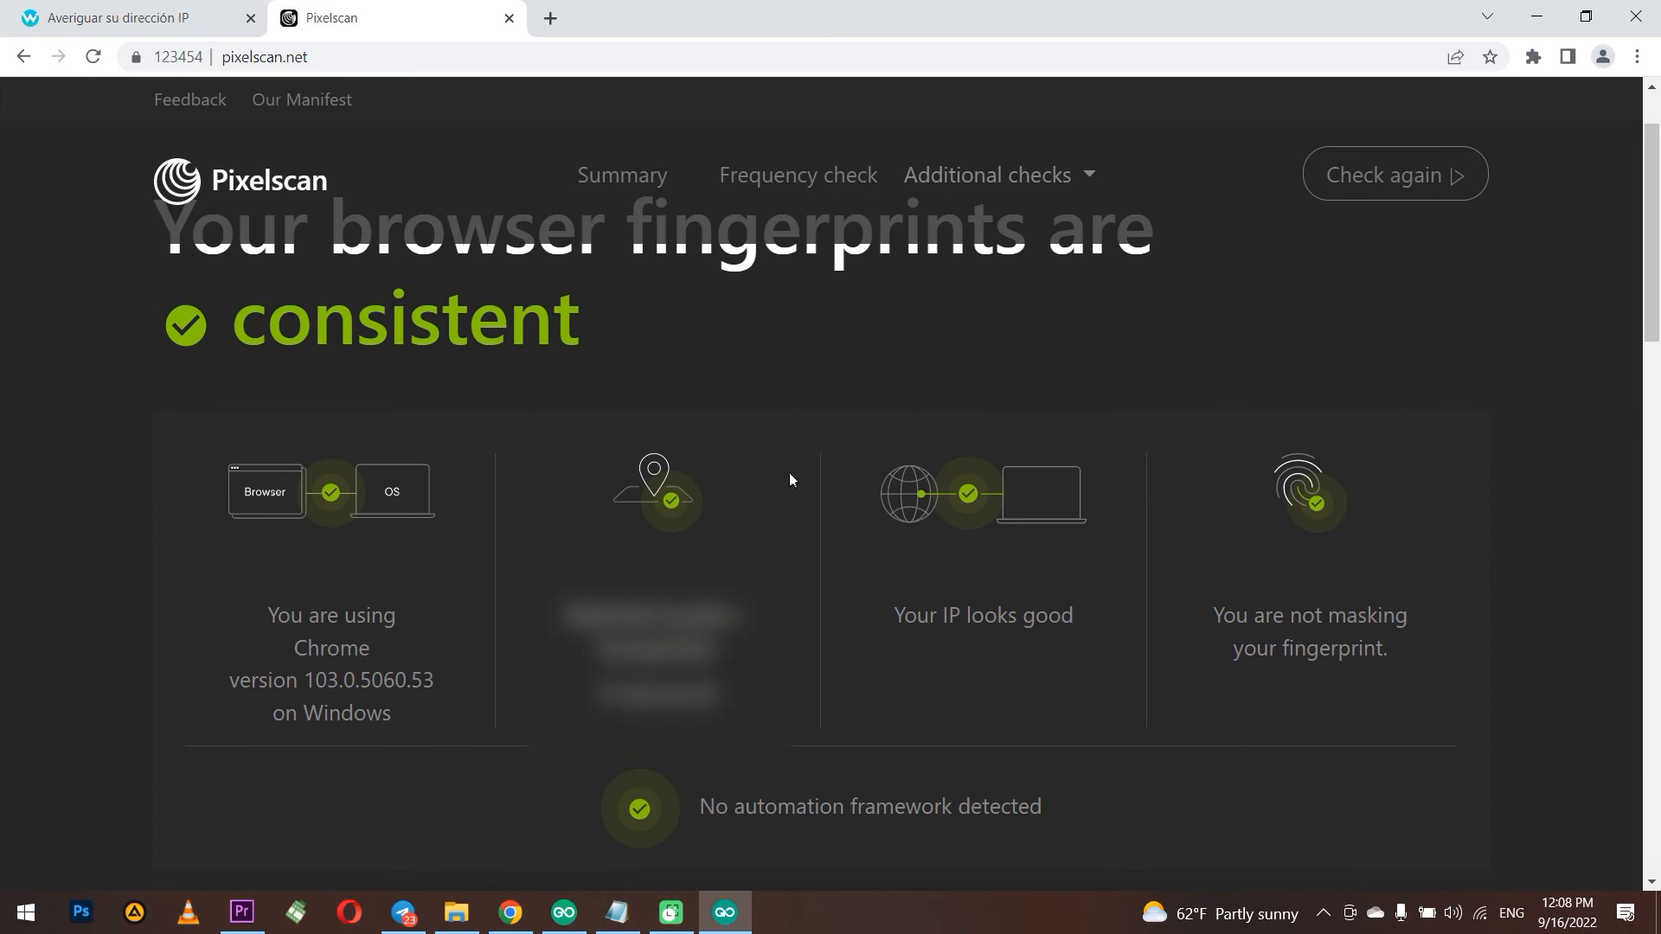
Open Facebook from a new tab's shortcuts and look through the news feed to check the imported session
{"action": "left_click", "coordinate": [547, 19]}
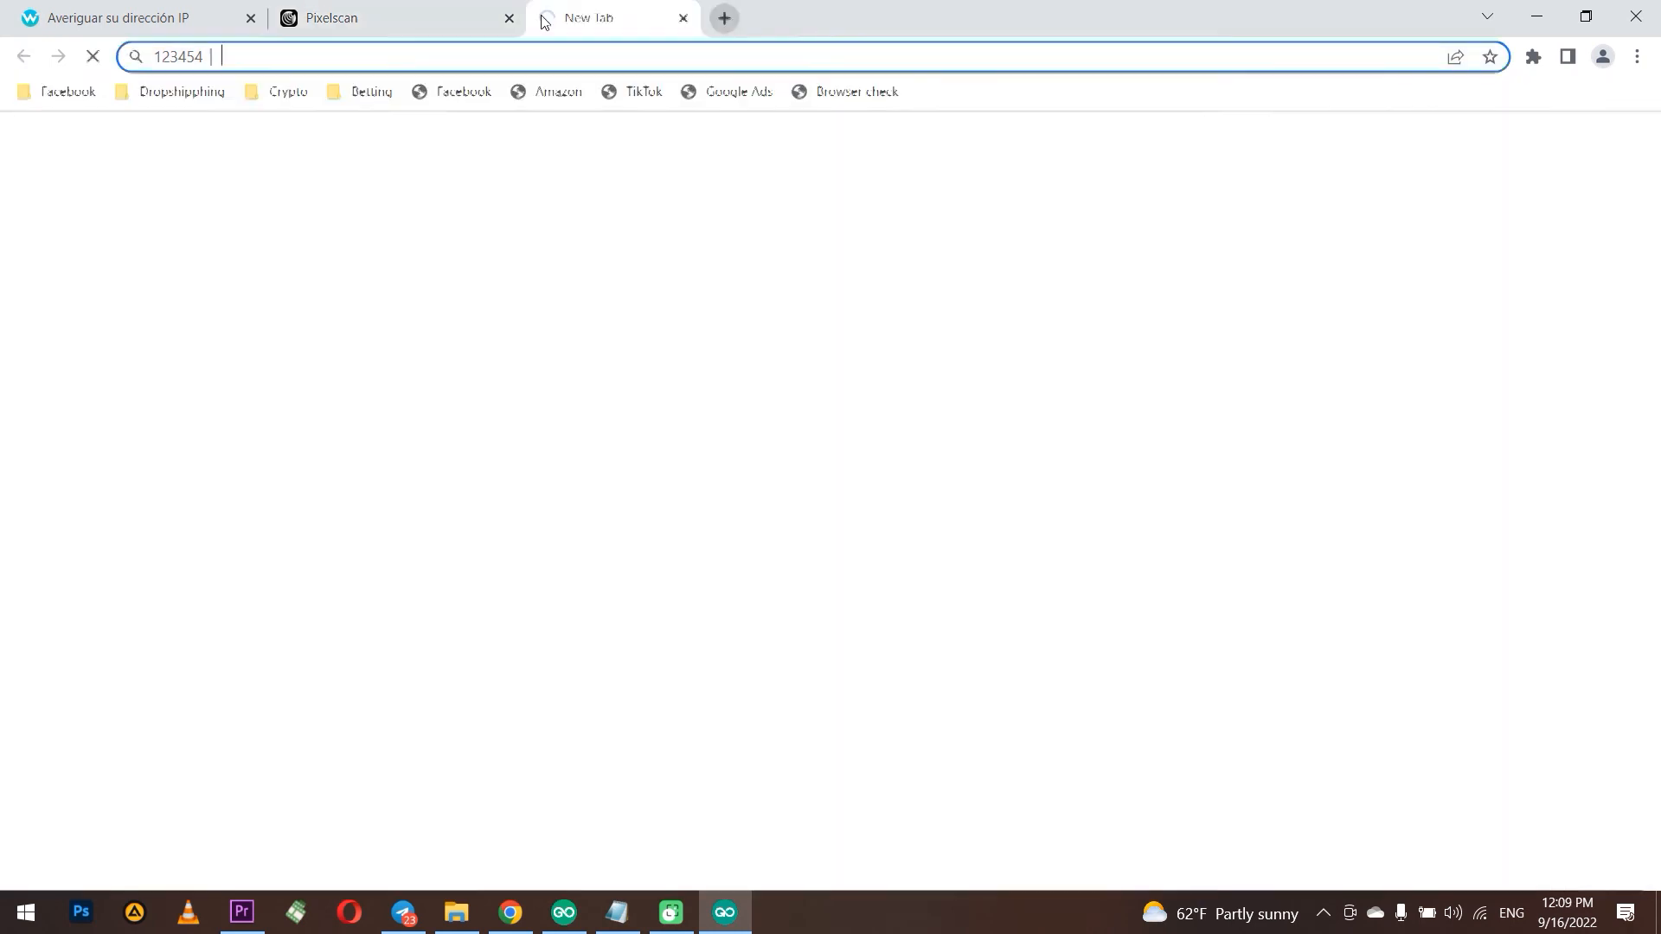
{"action": "left_click", "coordinate": [564, 552]}
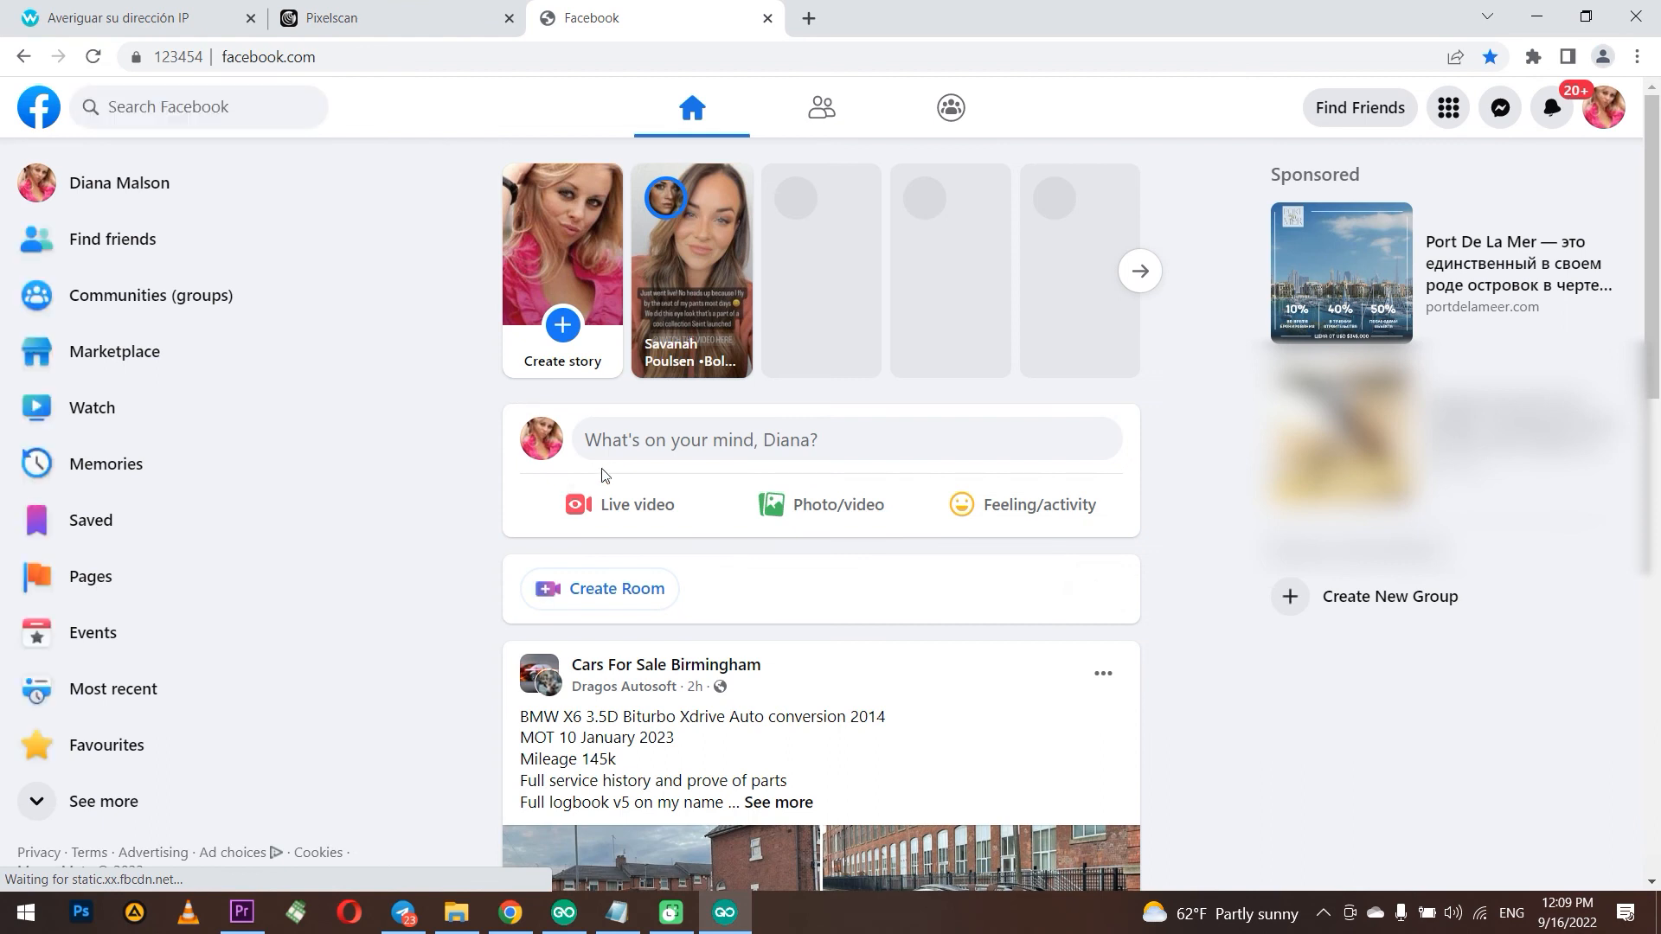
{"action": "scroll", "coordinate": [822, 415], "scroll_direction": "down", "scroll_amount": 15}
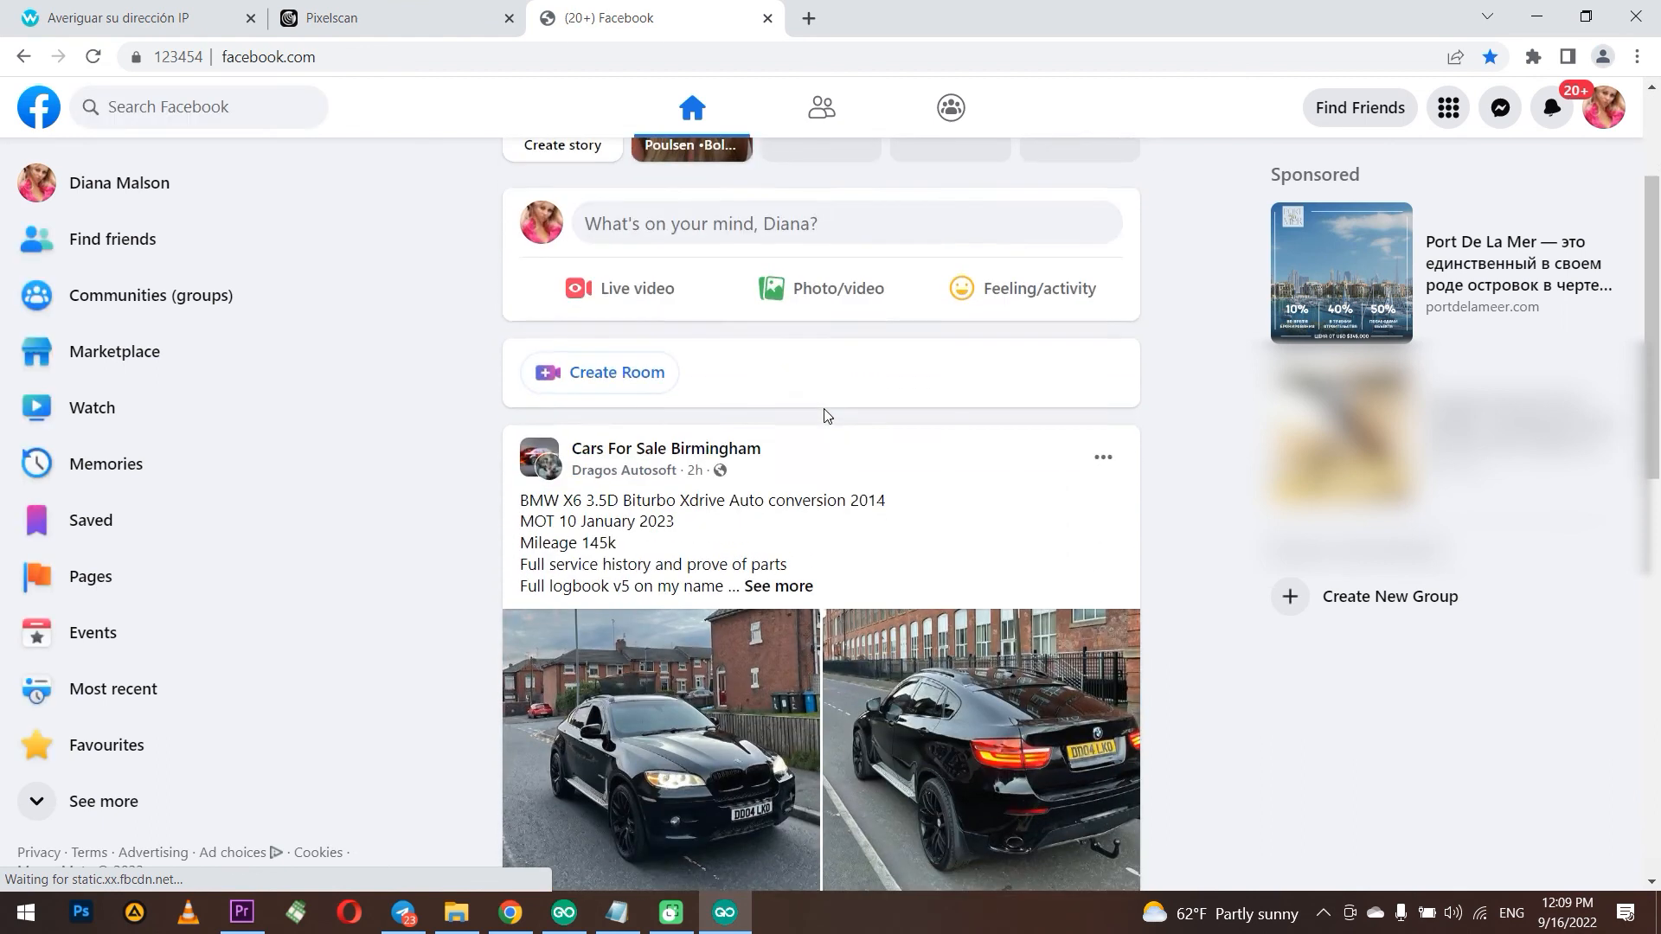
{"action": "scroll", "coordinate": [822, 418], "scroll_direction": "down", "scroll_amount": 6}
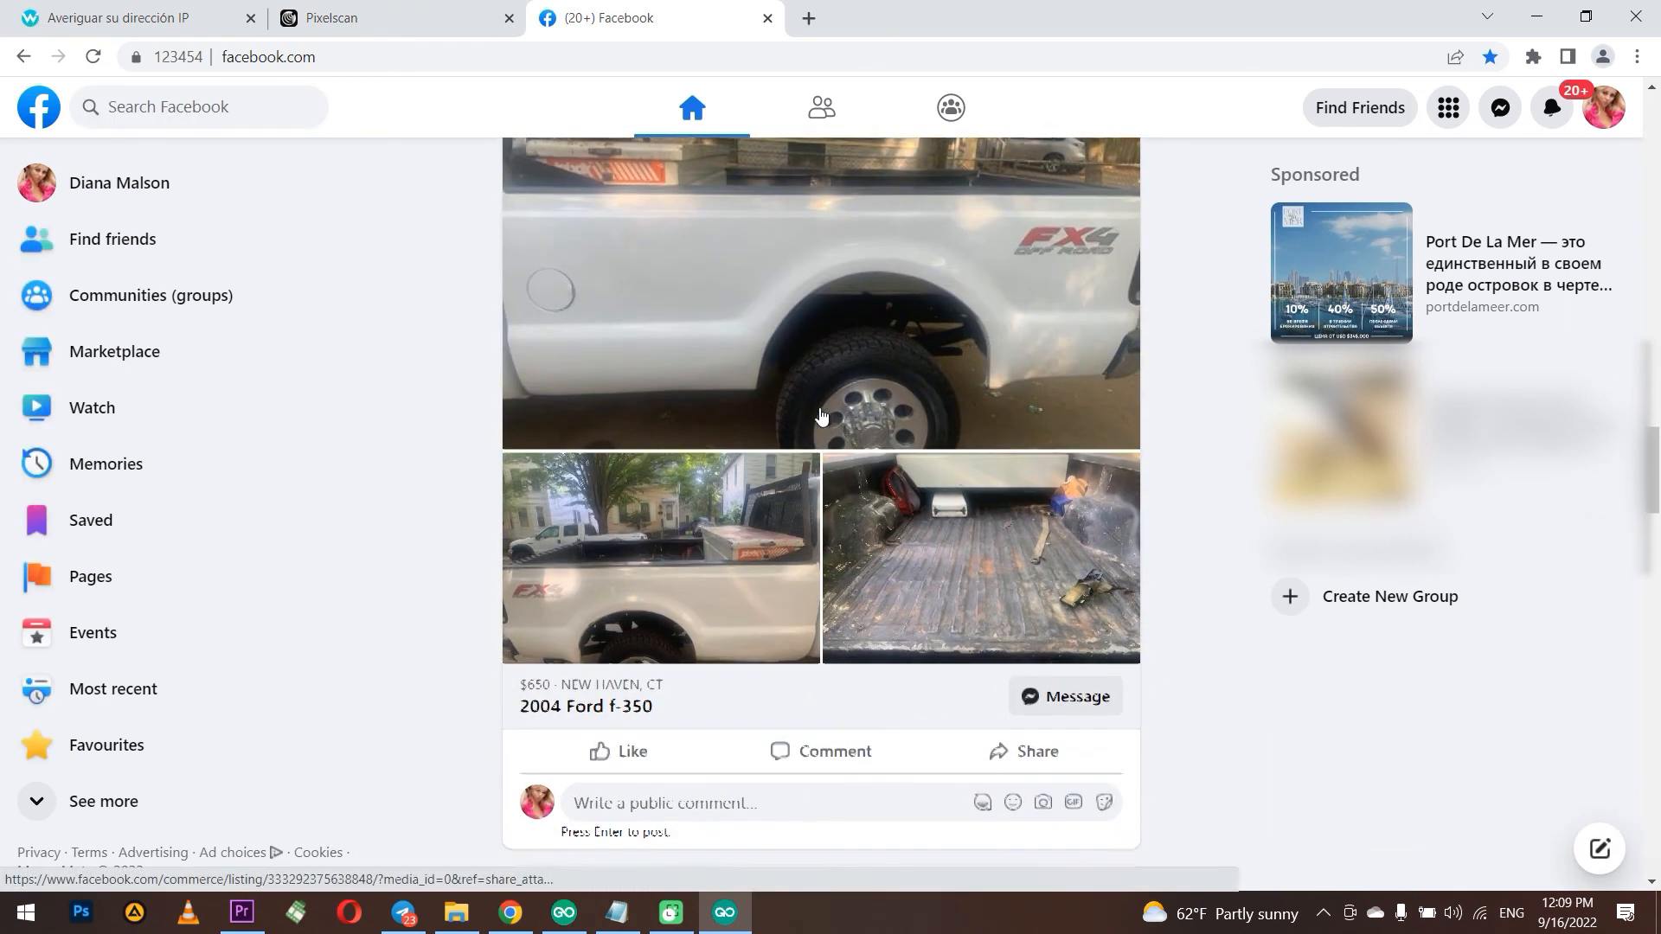
{"action": "scroll", "coordinate": [821, 416], "scroll_direction": "down", "scroll_amount": 13}
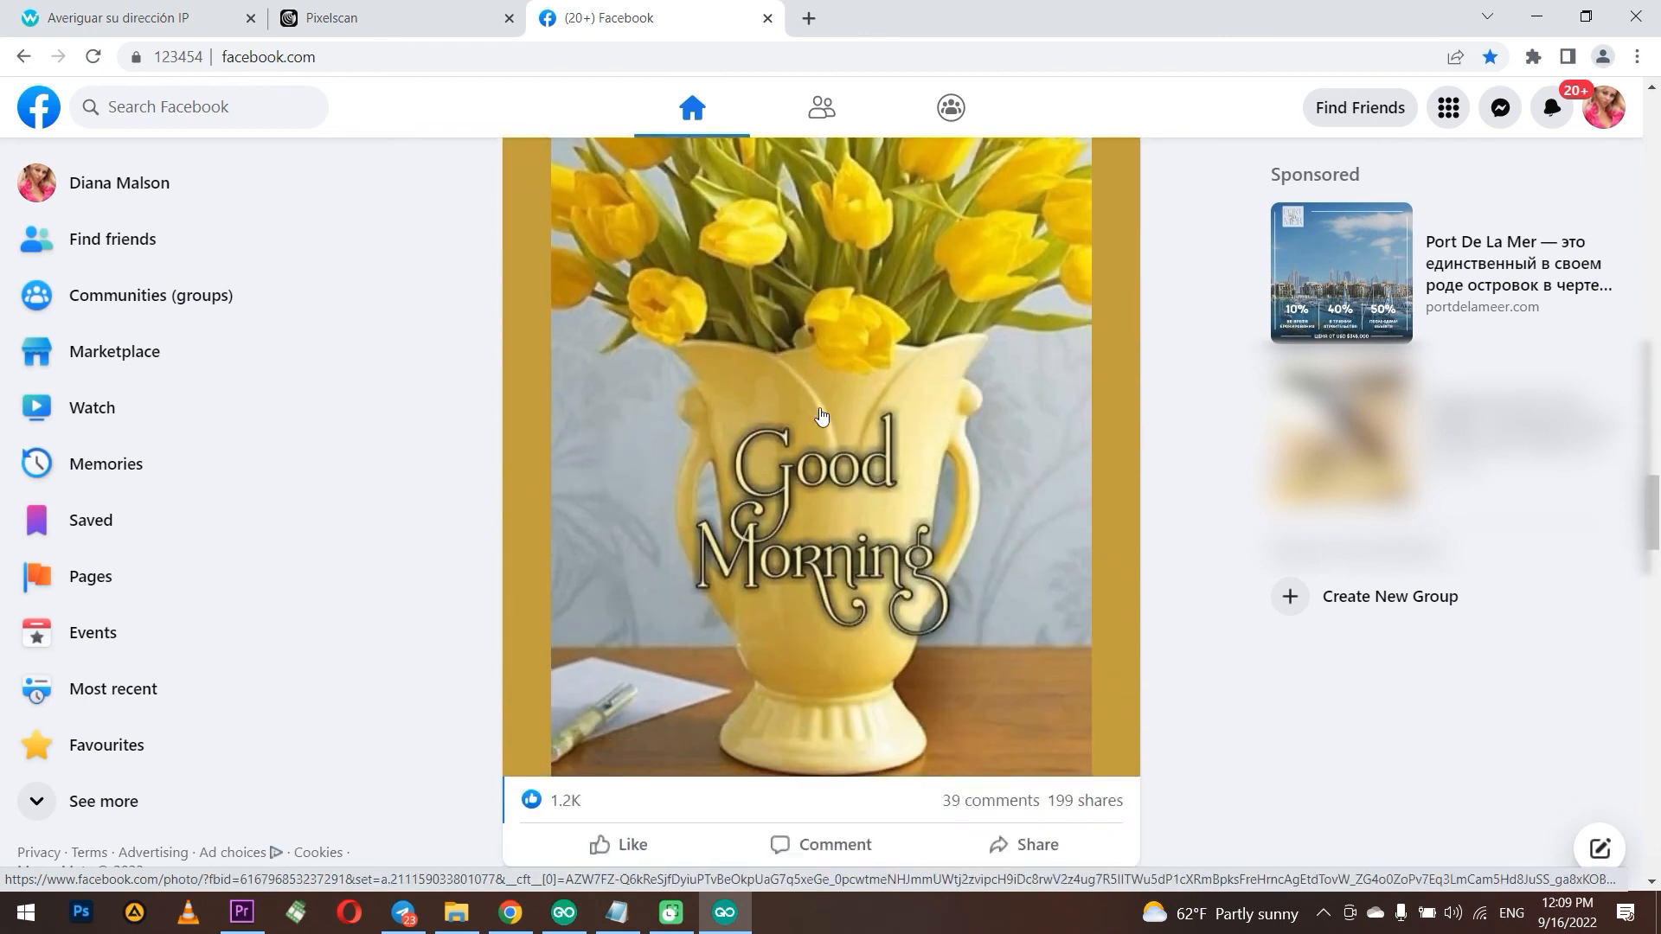
{"action": "scroll", "coordinate": [821, 415], "scroll_direction": "down", "scroll_amount": 9}
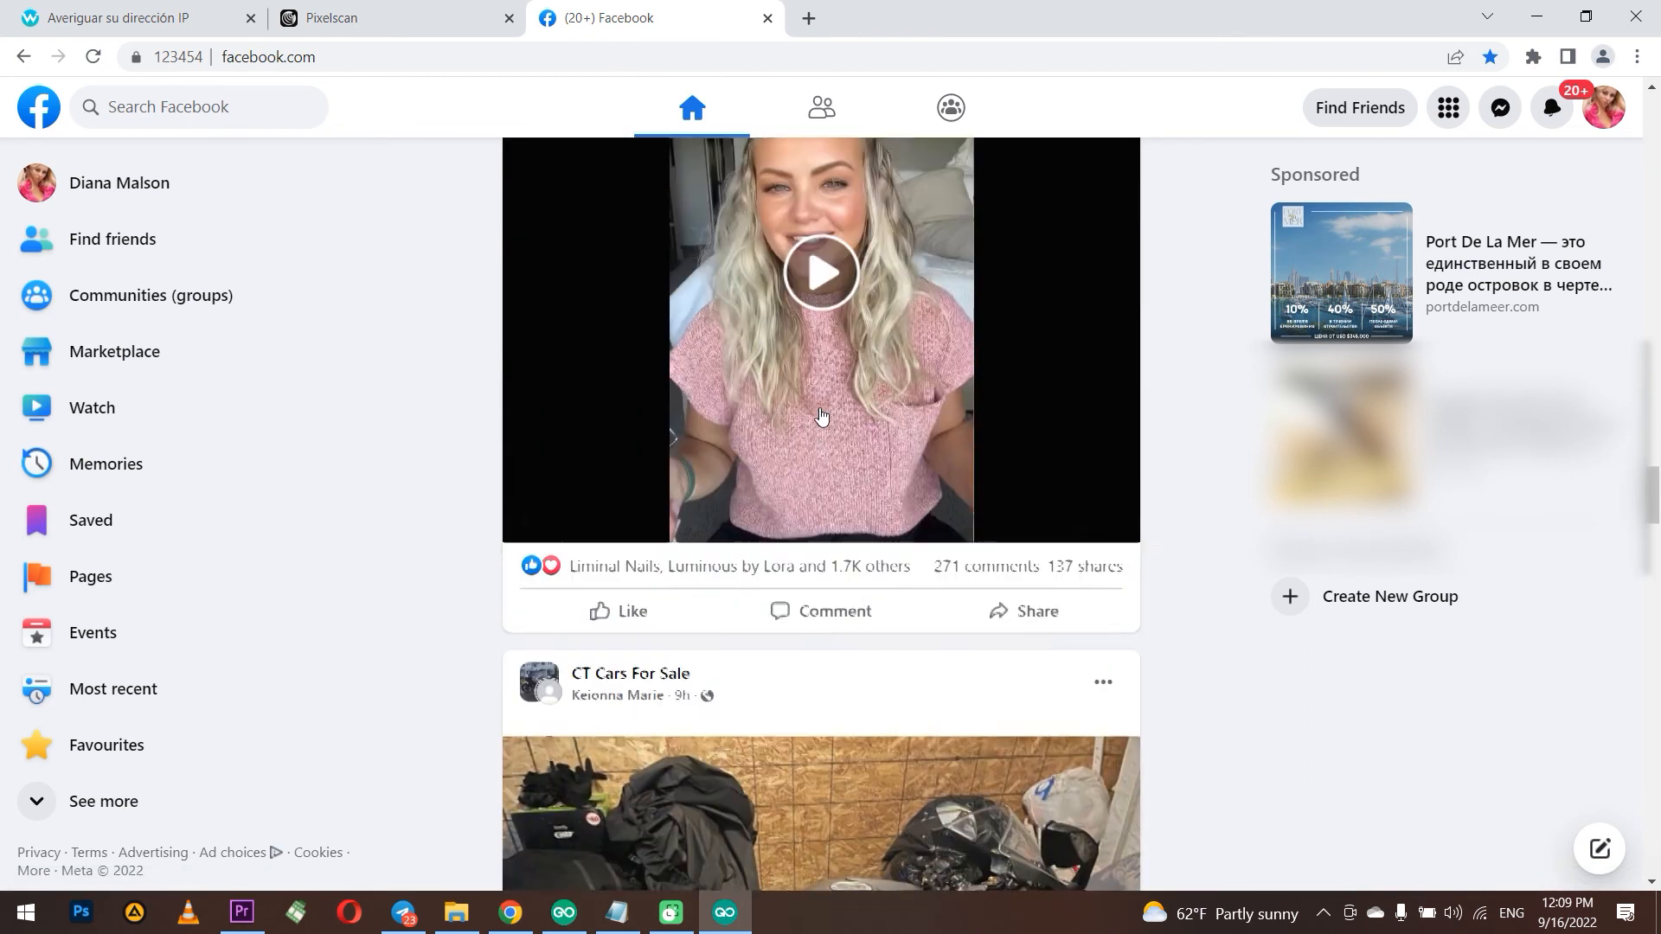
{"action": "scroll", "coordinate": [820, 416], "scroll_direction": "down", "scroll_amount": 12}
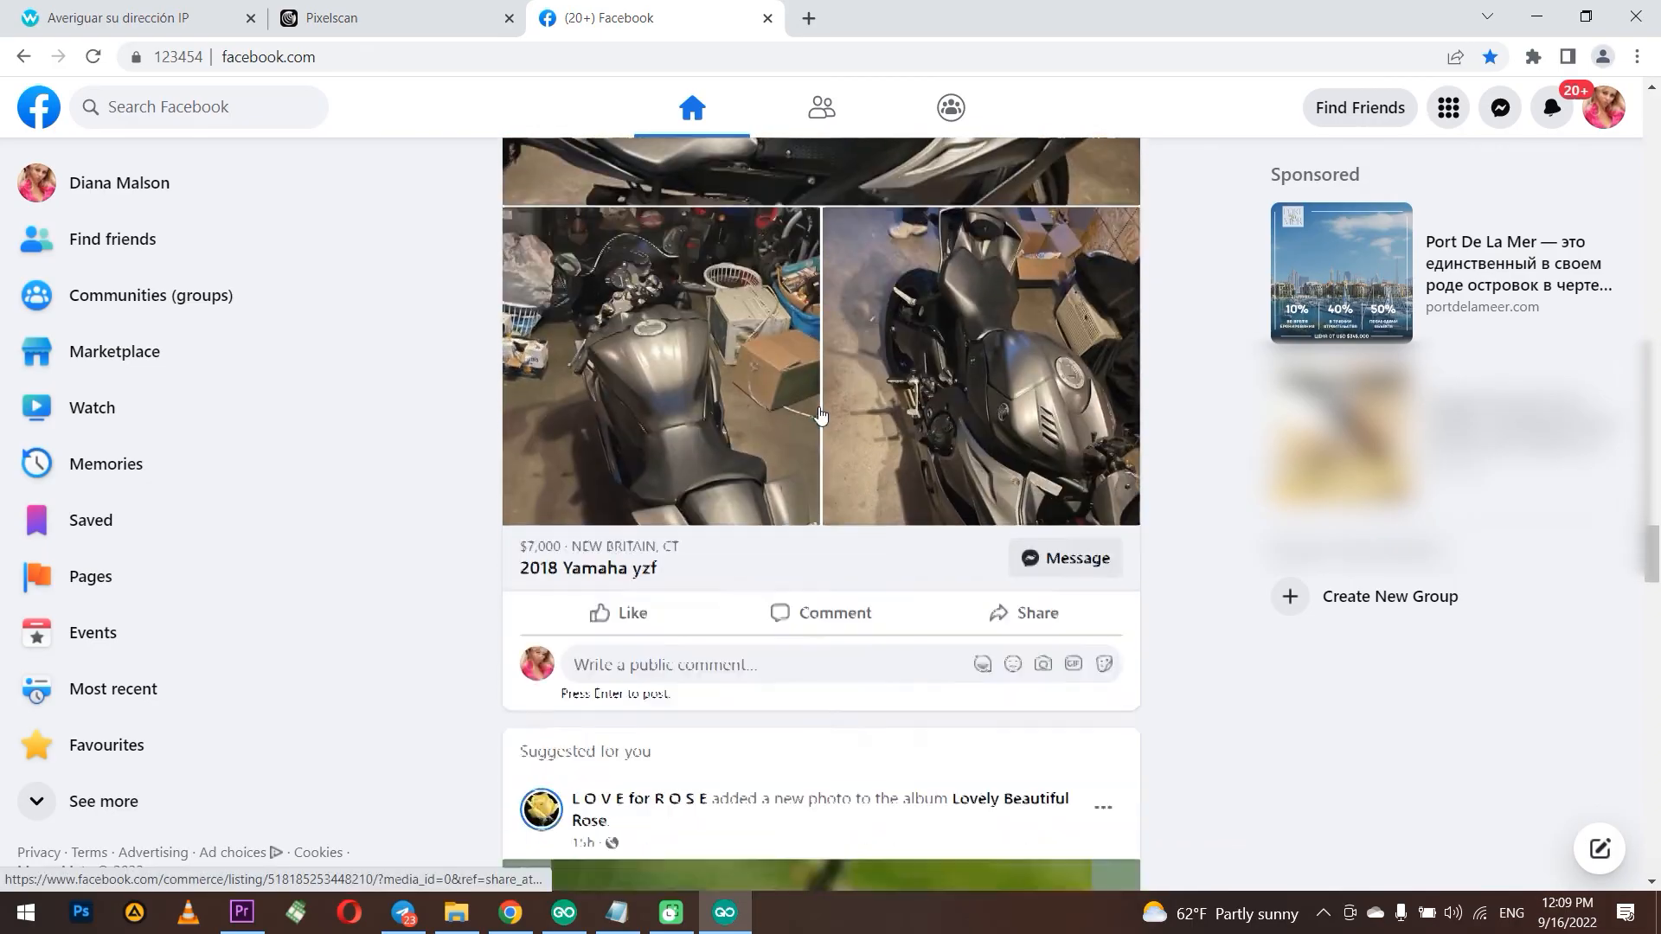
{"action": "scroll", "coordinate": [821, 415], "scroll_direction": "down", "scroll_amount": 5}
Switch to the Chrome window showing affsecret.com and look through the homepage's blogs, case studies, guides, articles and videos
{"action": "key", "text": "alt+Tab"}
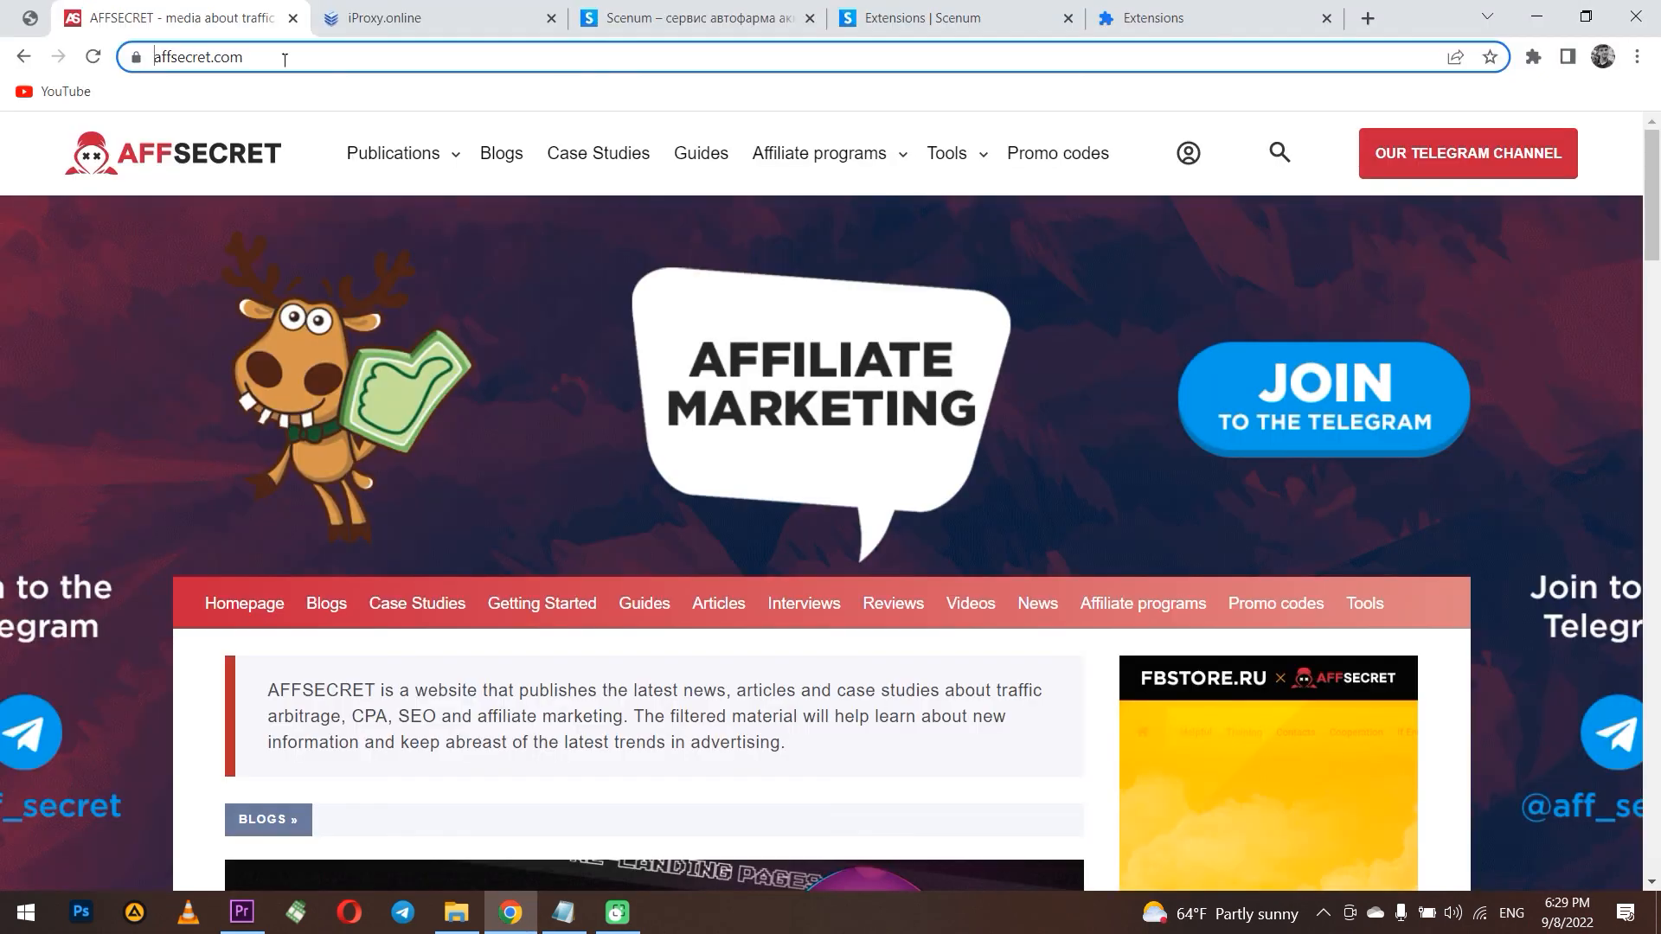
{"action": "scroll", "coordinate": [847, 365], "scroll_direction": "down", "scroll_amount": 3}
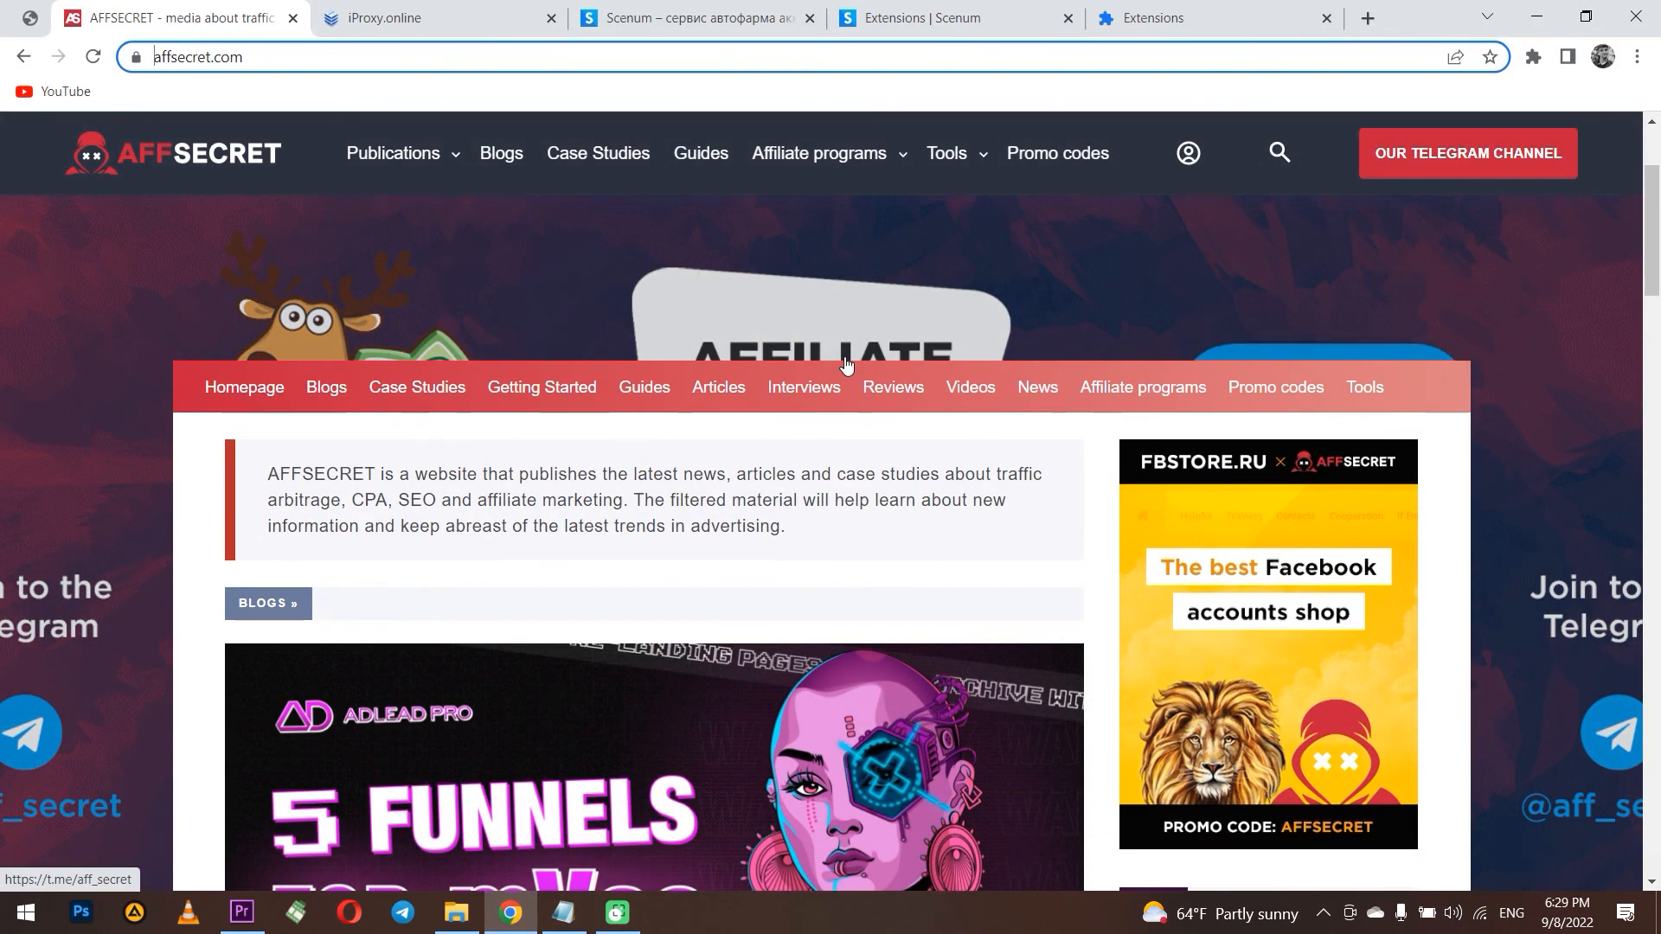
{"action": "scroll", "coordinate": [847, 365], "scroll_direction": "down", "scroll_amount": 3}
{"action": "scroll", "coordinate": [847, 365], "scroll_direction": "down", "scroll_amount": 3}
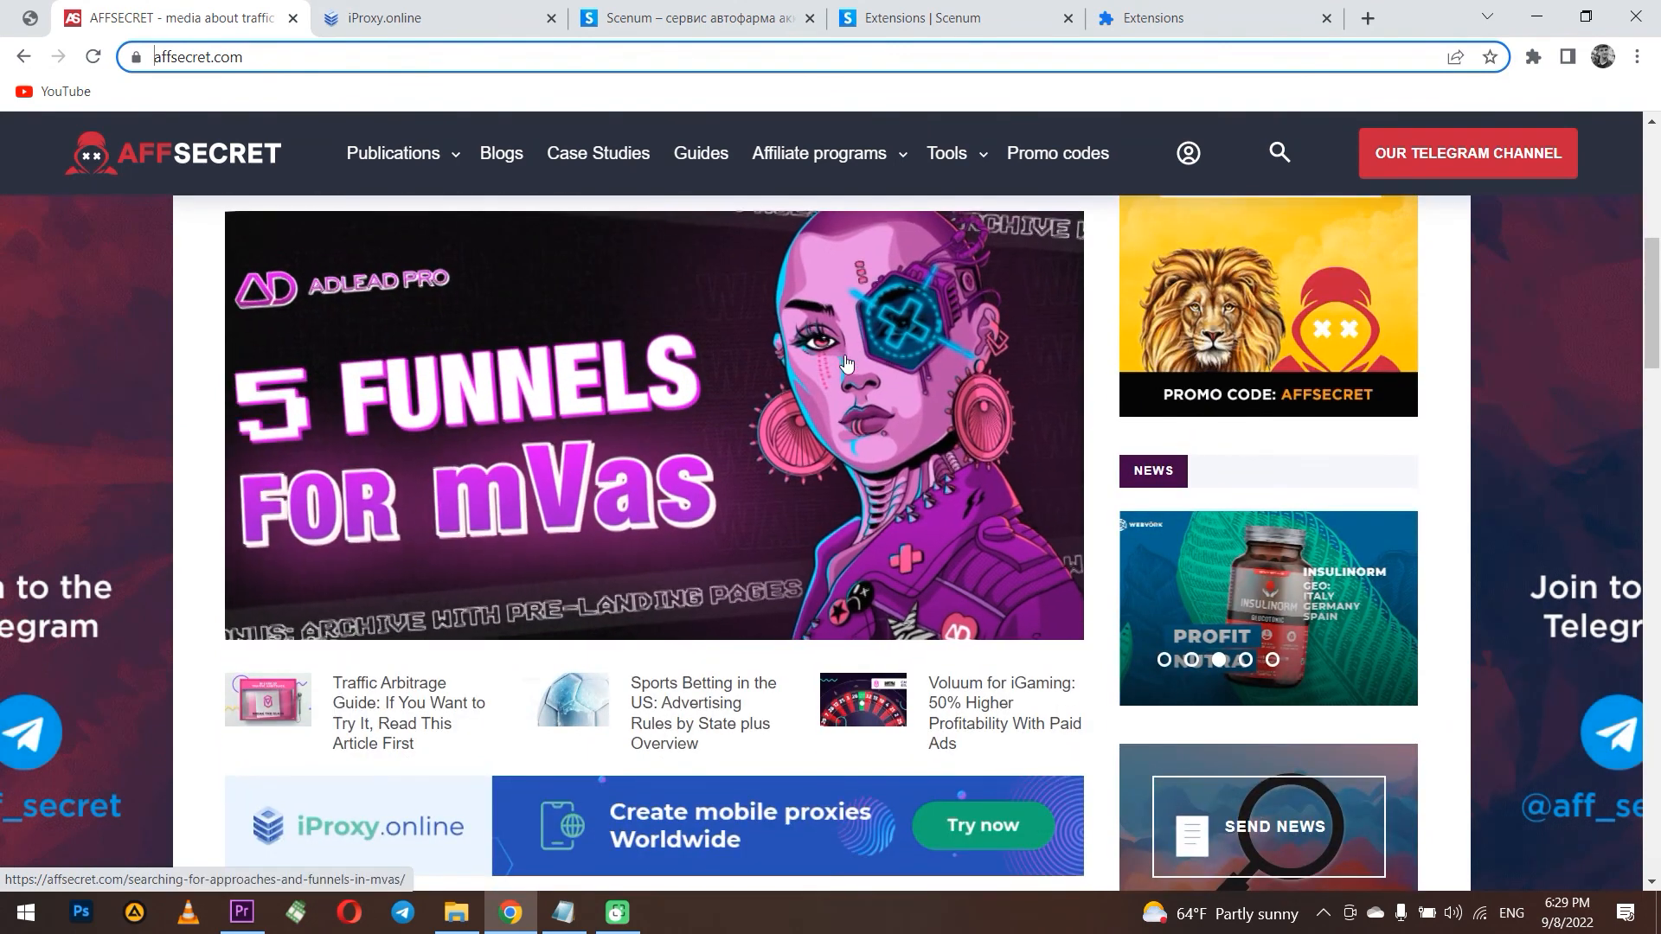
{"action": "scroll", "coordinate": [847, 365], "scroll_direction": "down", "scroll_amount": 4}
{"action": "scroll", "coordinate": [845, 360], "scroll_direction": "down", "scroll_amount": 10}
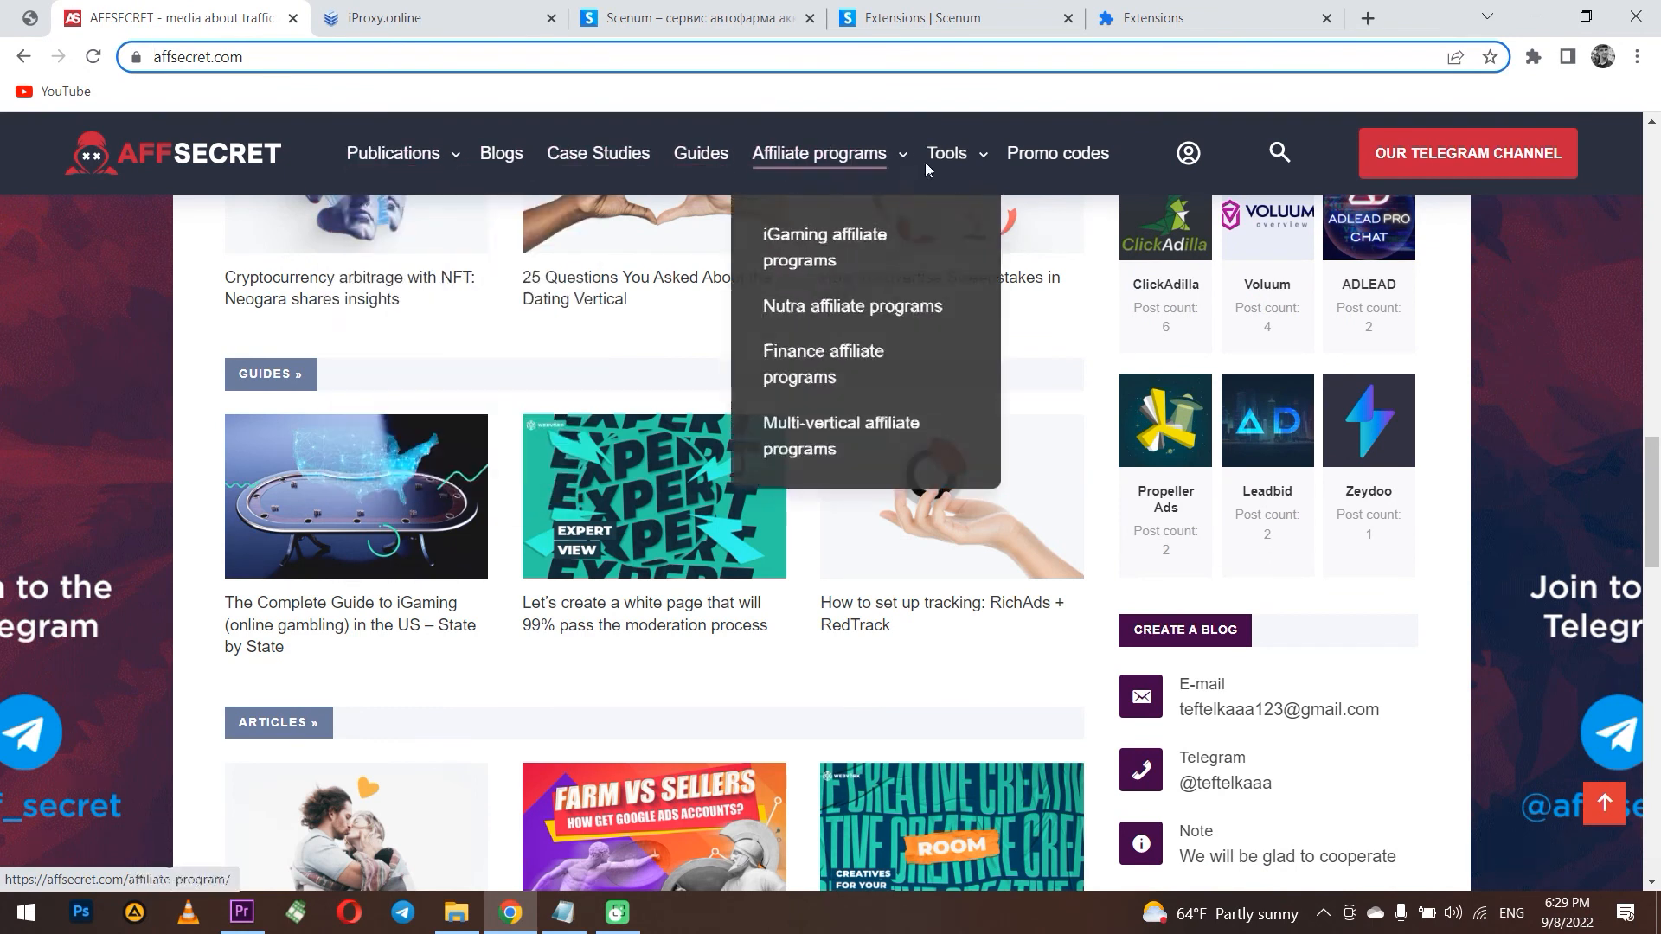
{"action": "scroll", "coordinate": [870, 292], "scroll_direction": "down", "scroll_amount": 6}
{"action": "scroll", "coordinate": [870, 292], "scroll_direction": "down", "scroll_amount": 10}
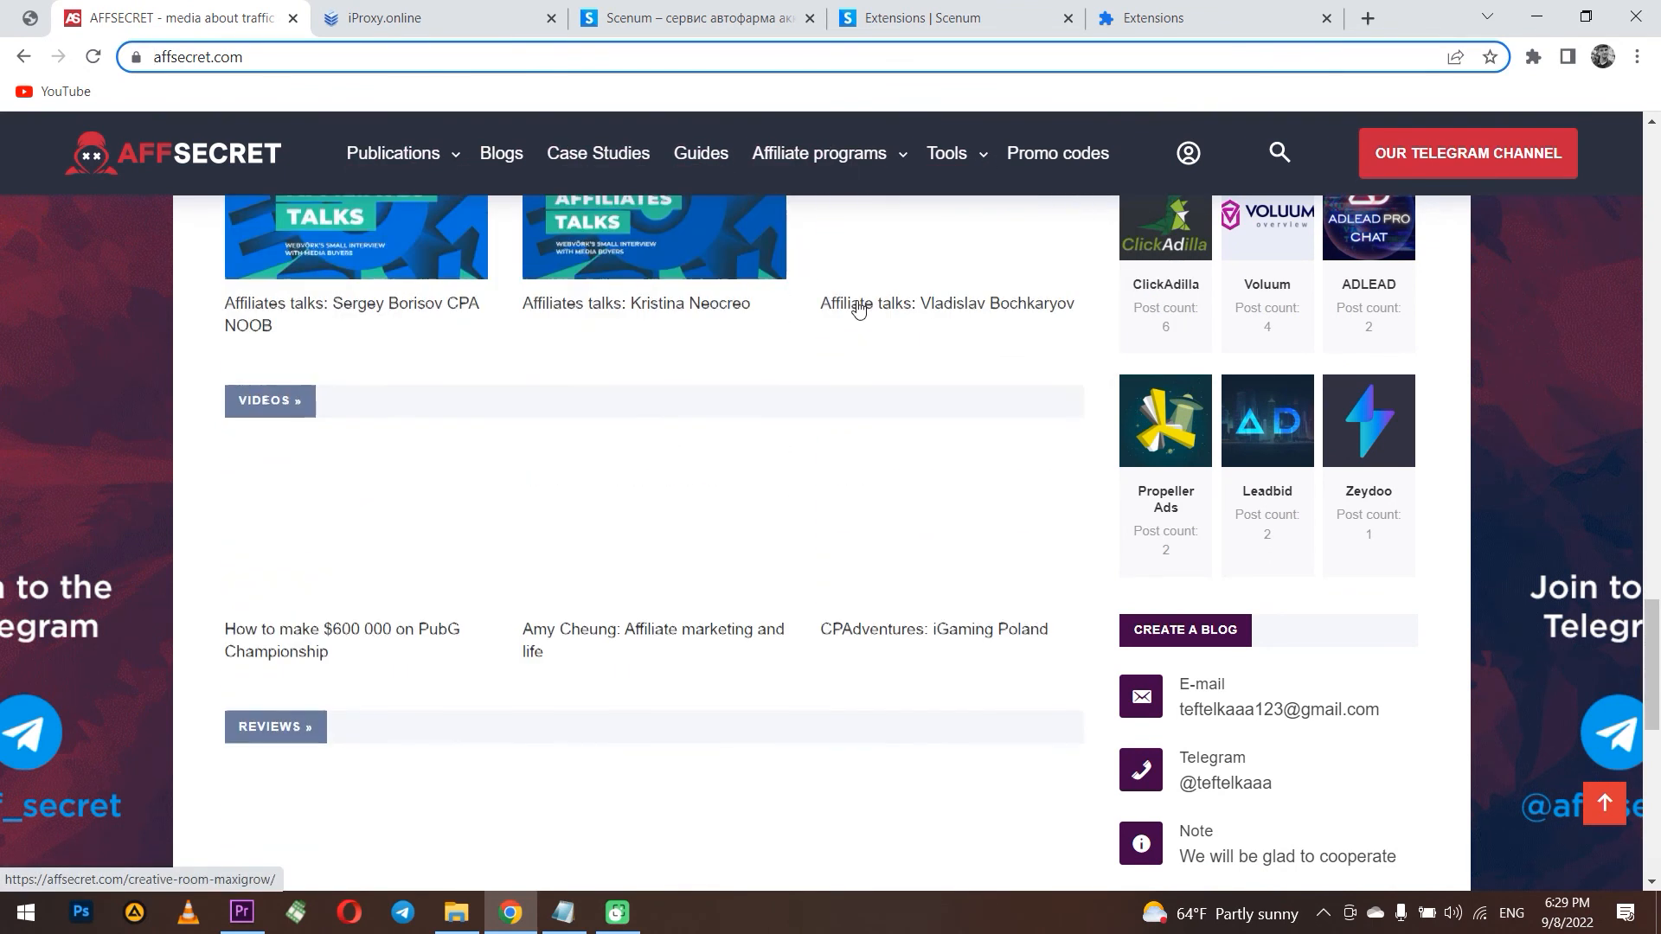
{"action": "scroll", "coordinate": [855, 304], "scroll_direction": "up", "scroll_amount": 7}
{"action": "scroll", "coordinate": [855, 304], "scroll_direction": "up", "scroll_amount": 10}
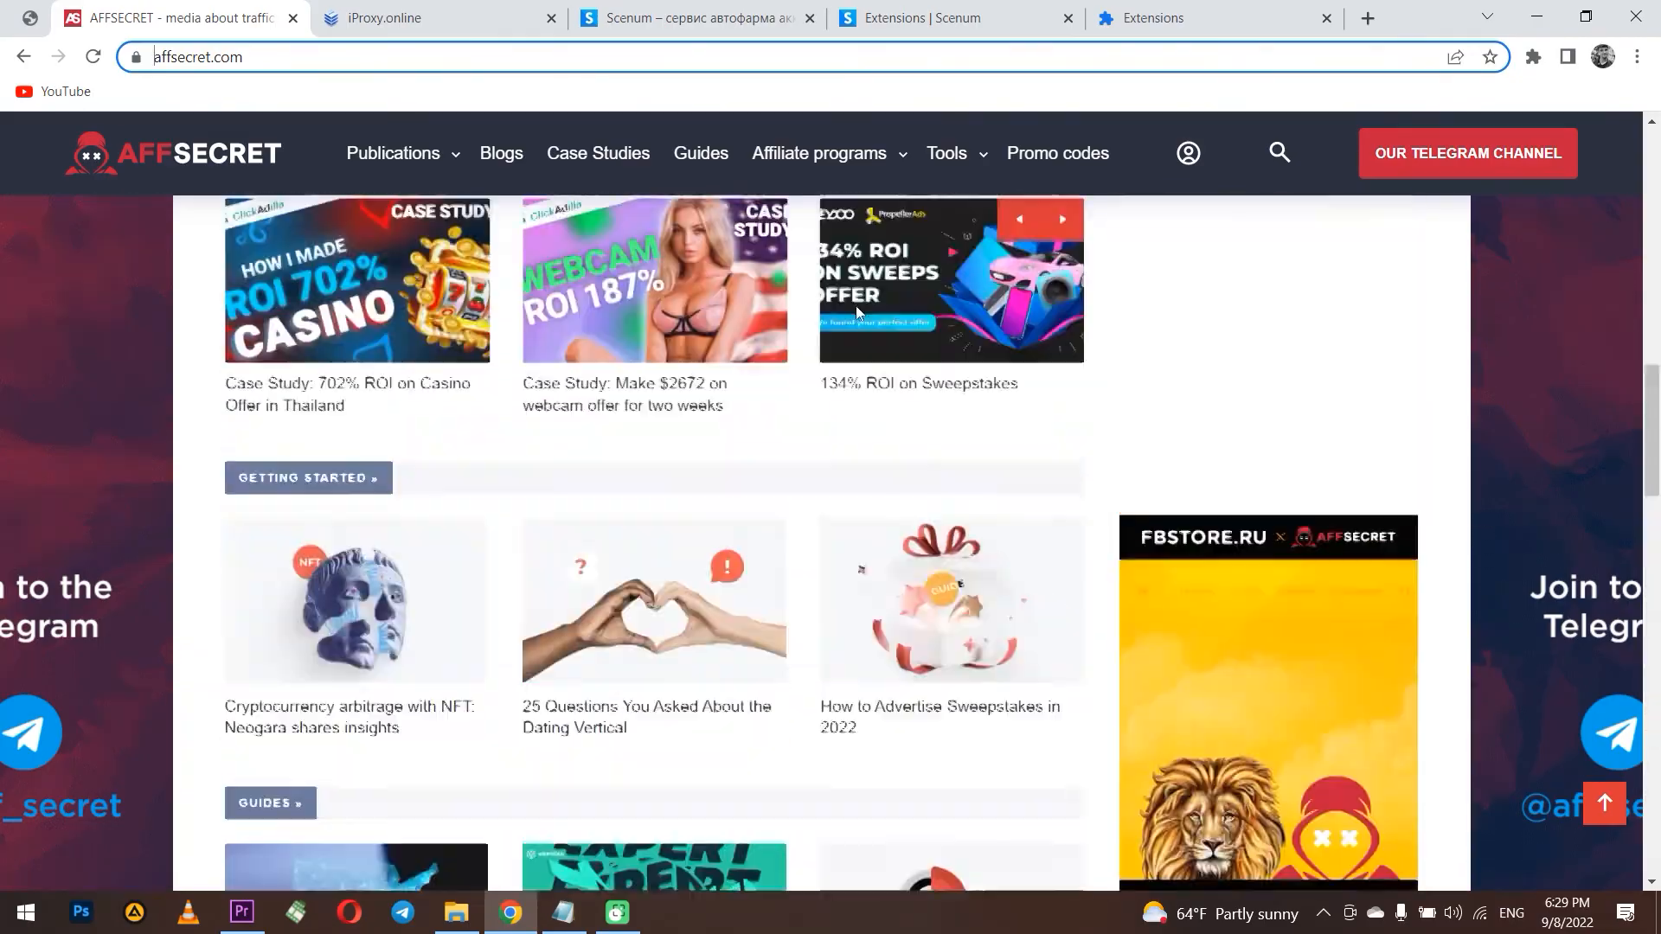